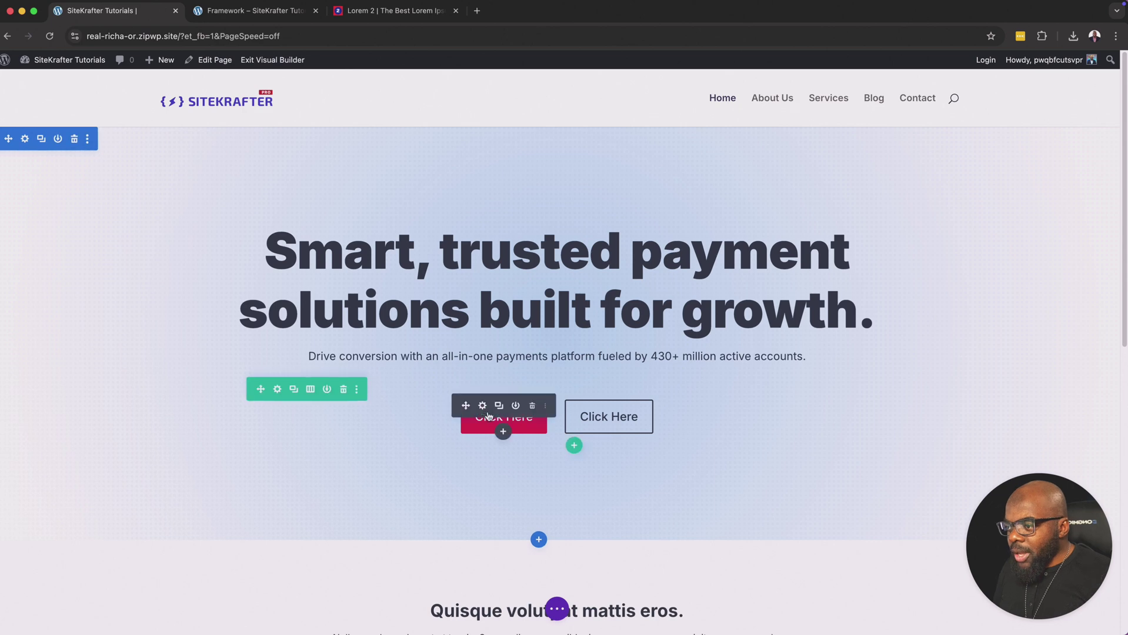
Delete the hero's button row and remove the hero section's background pattern and gradient
left_click(344, 390)
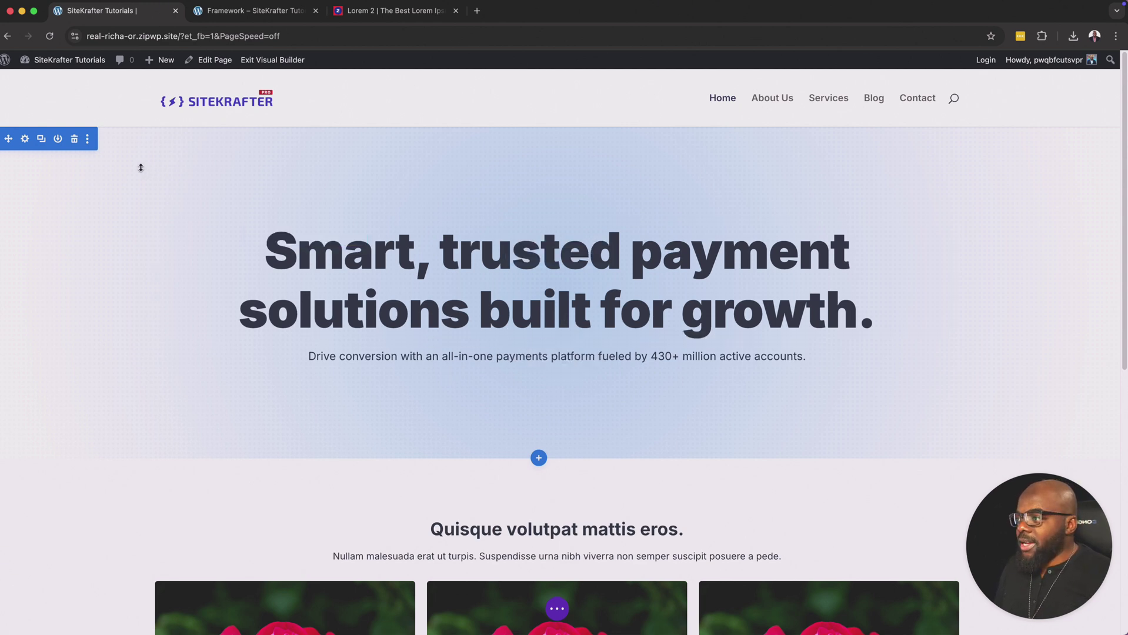
left_click(25, 139)
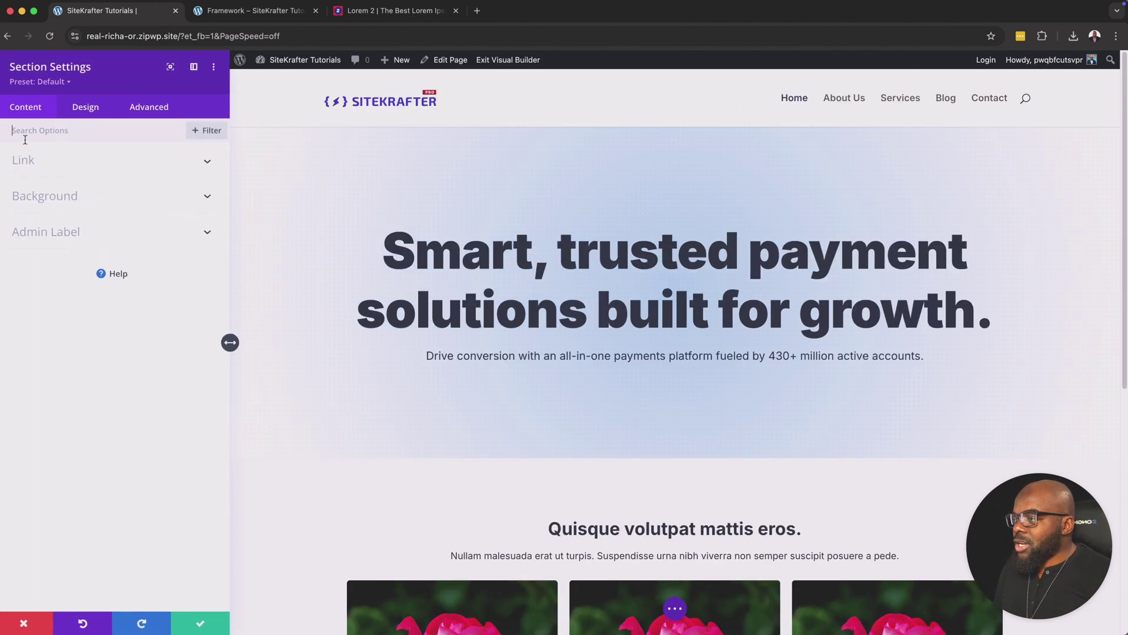
left_click(44, 196)
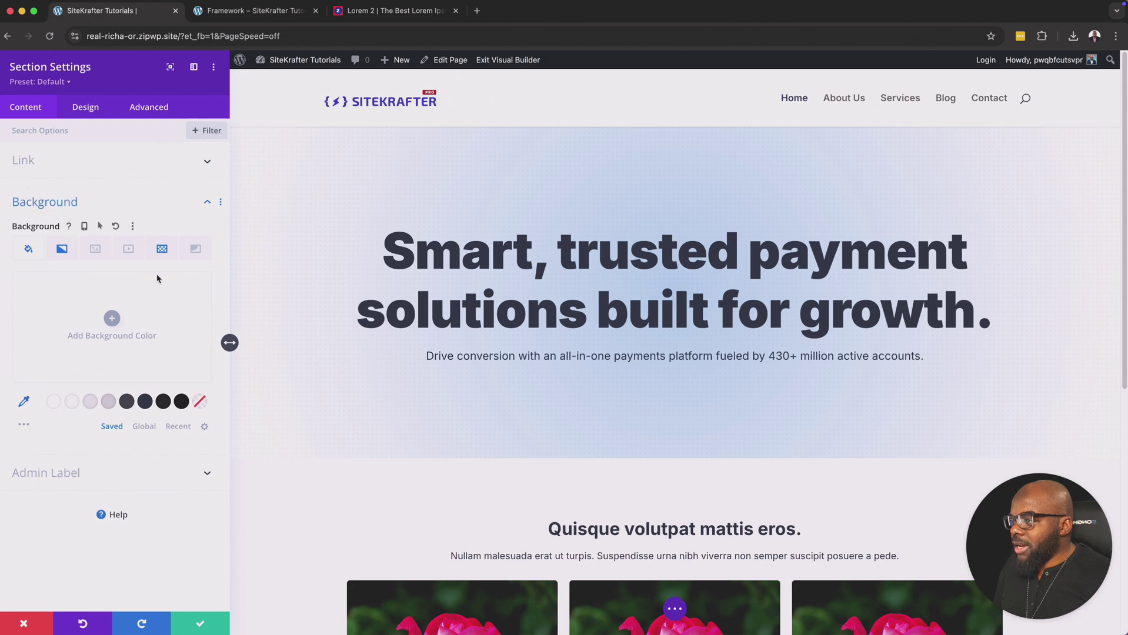
left_click(162, 251)
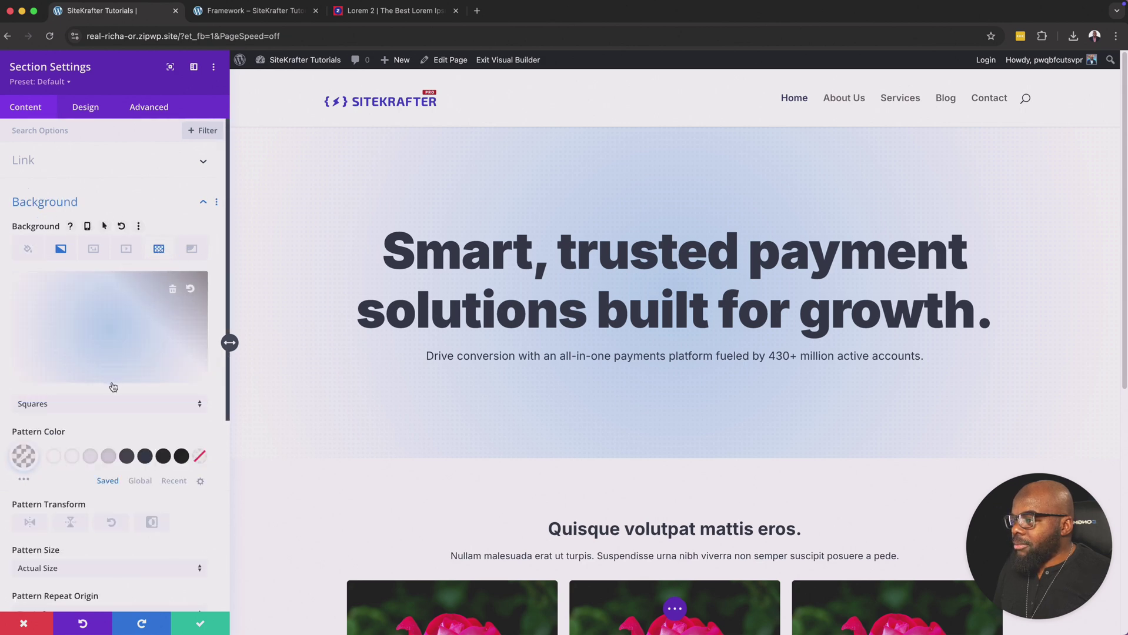
left_click(172, 289)
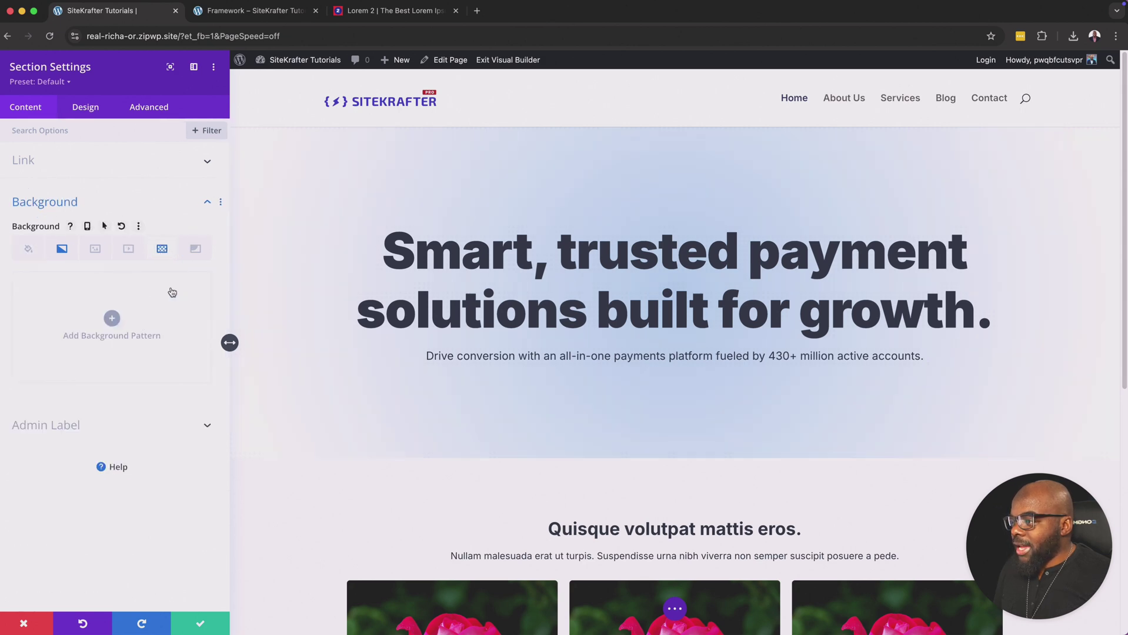
left_click(62, 249)
left_click(190, 290)
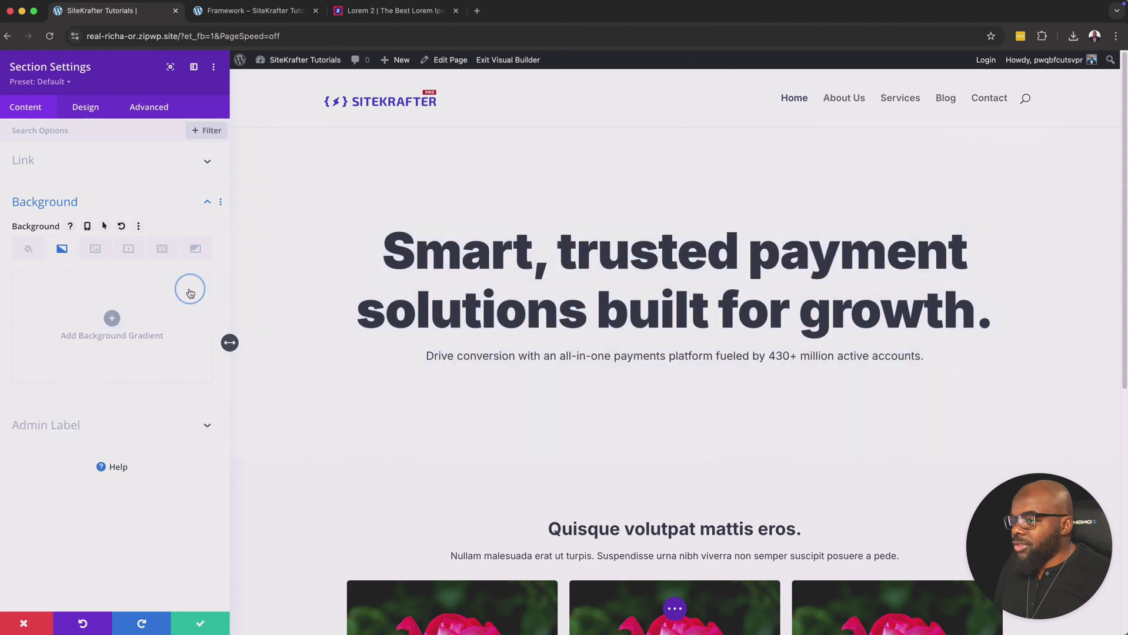
left_click(199, 624)
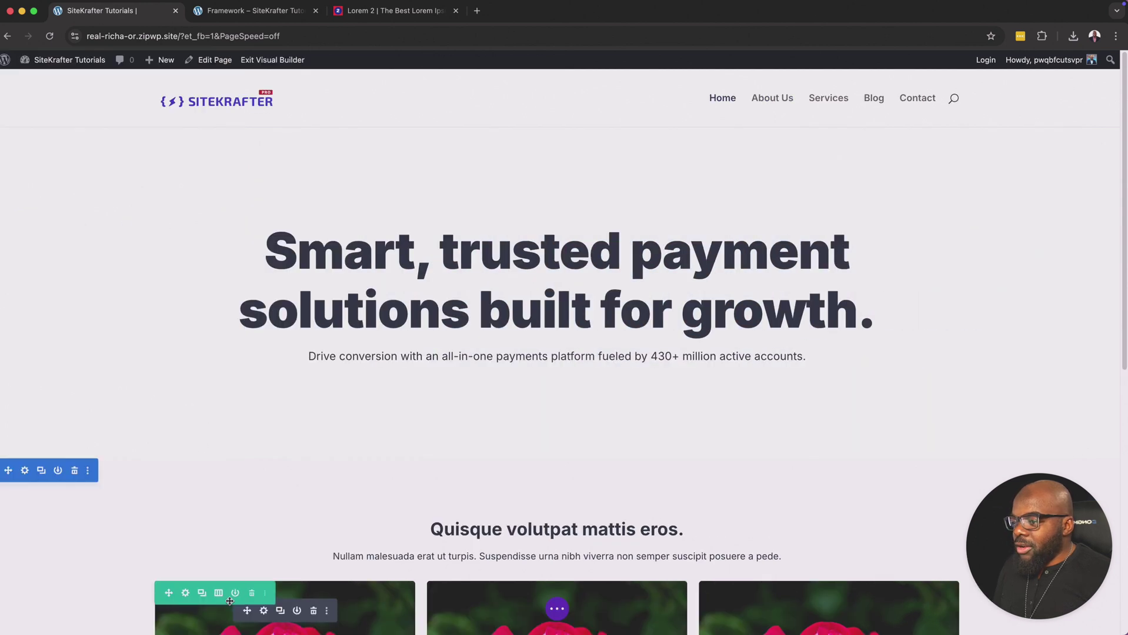
Delete the section with the three rose images below the hero
scroll(365, 446, "down", 2)
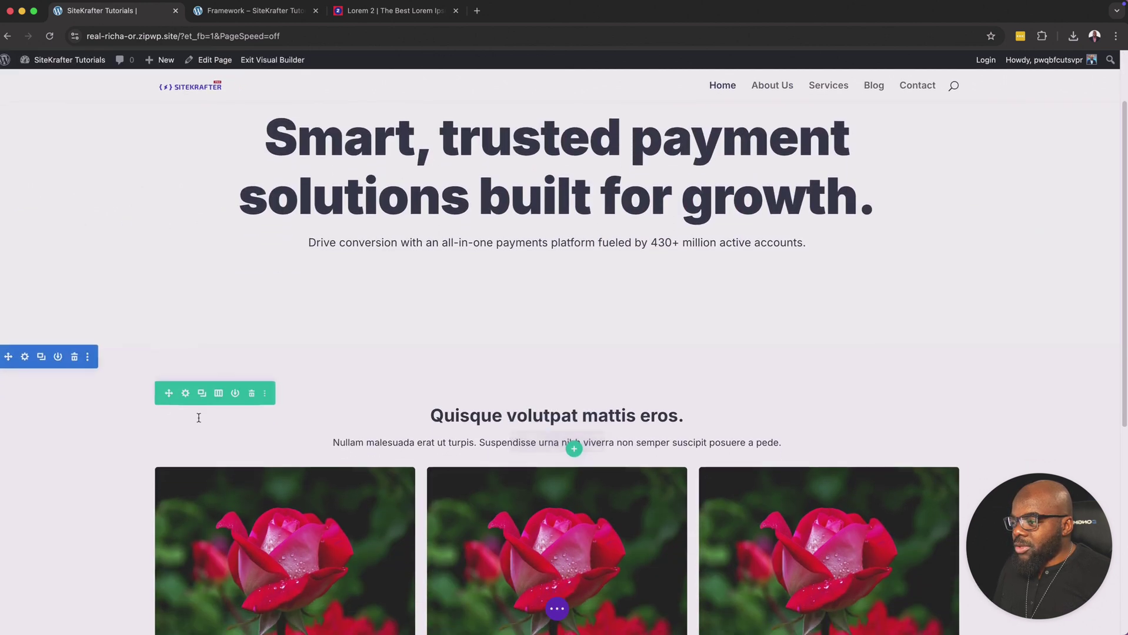
left_click(74, 356)
scroll(382, 304, "up", 3)
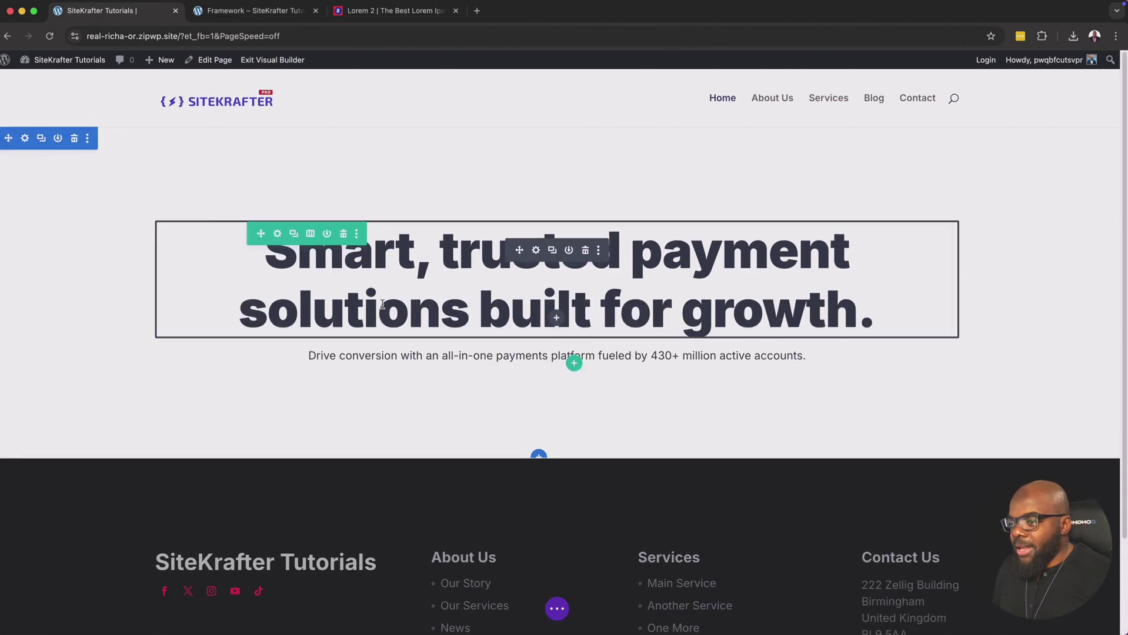
Insert a two-column row below the hero text with a Button module in the first column and its duplicate in the second
left_click(574, 362)
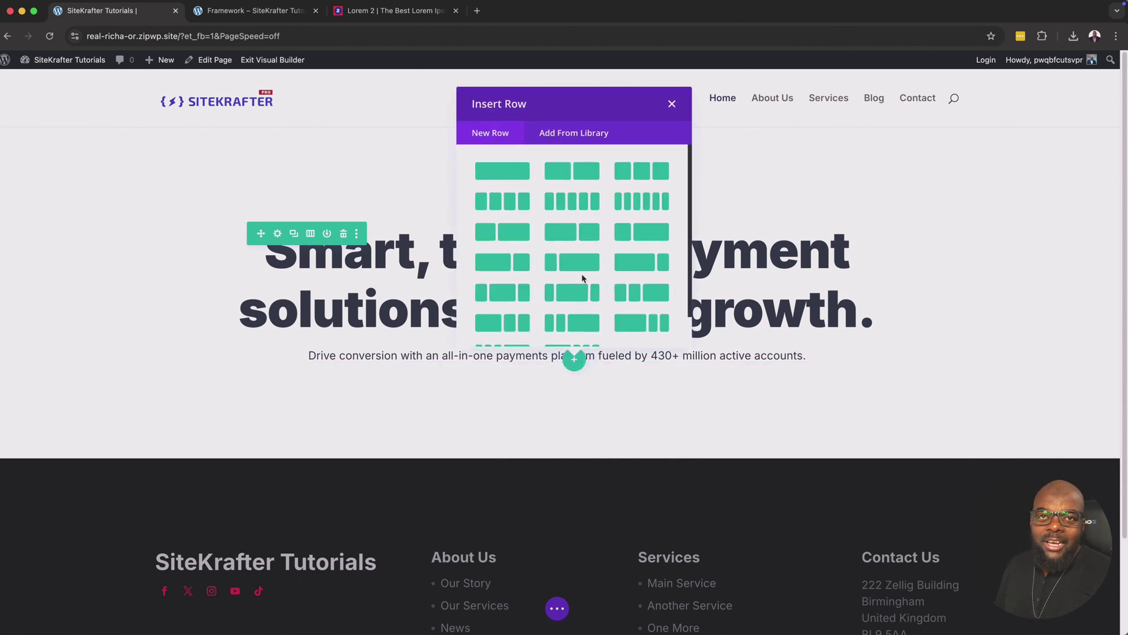
left_click(587, 175)
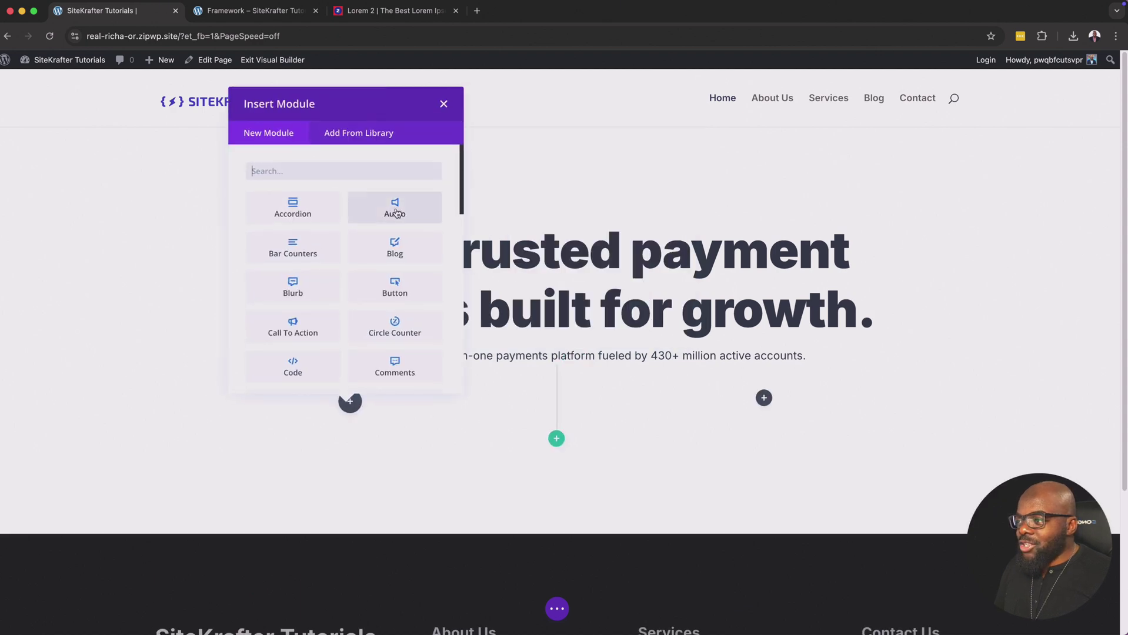
type("butto")
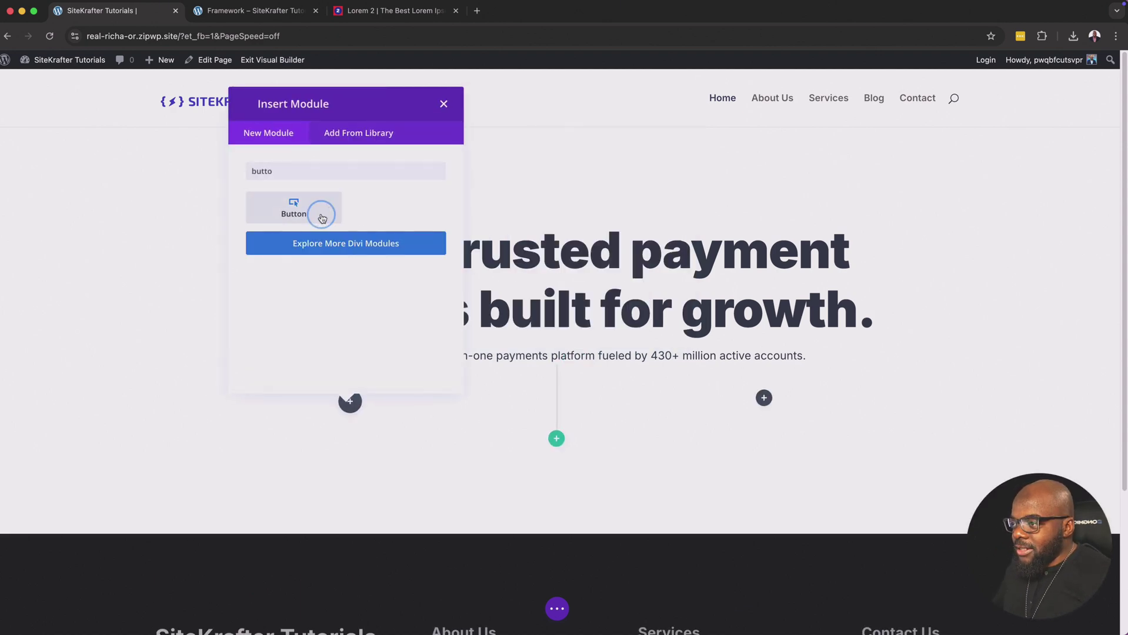
left_click(321, 217)
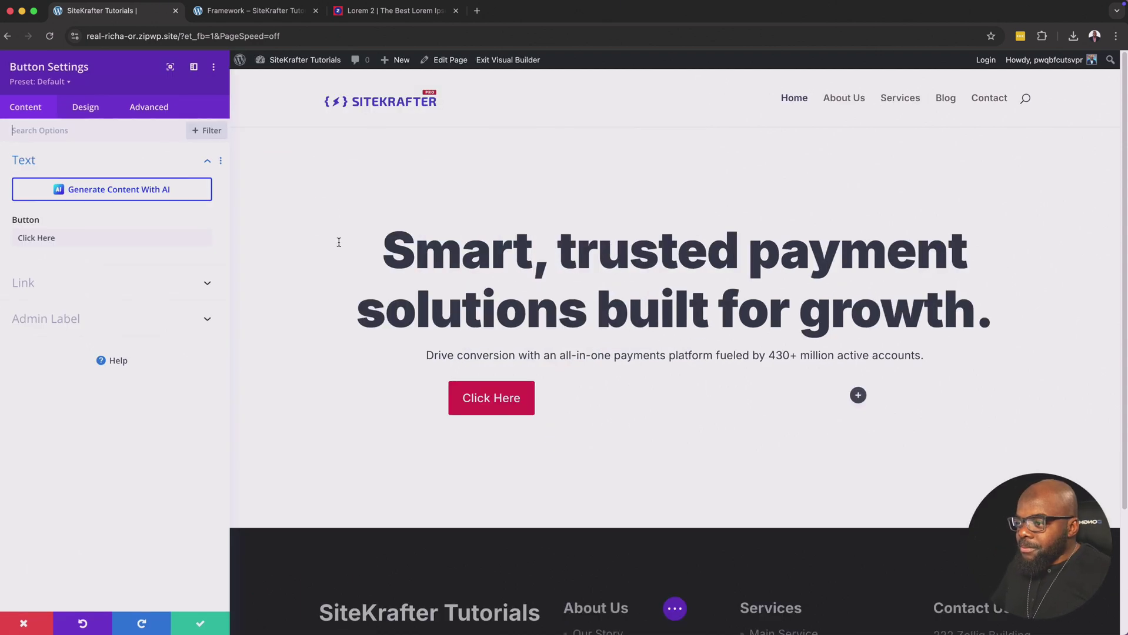
left_click(192, 625)
left_click(345, 390)
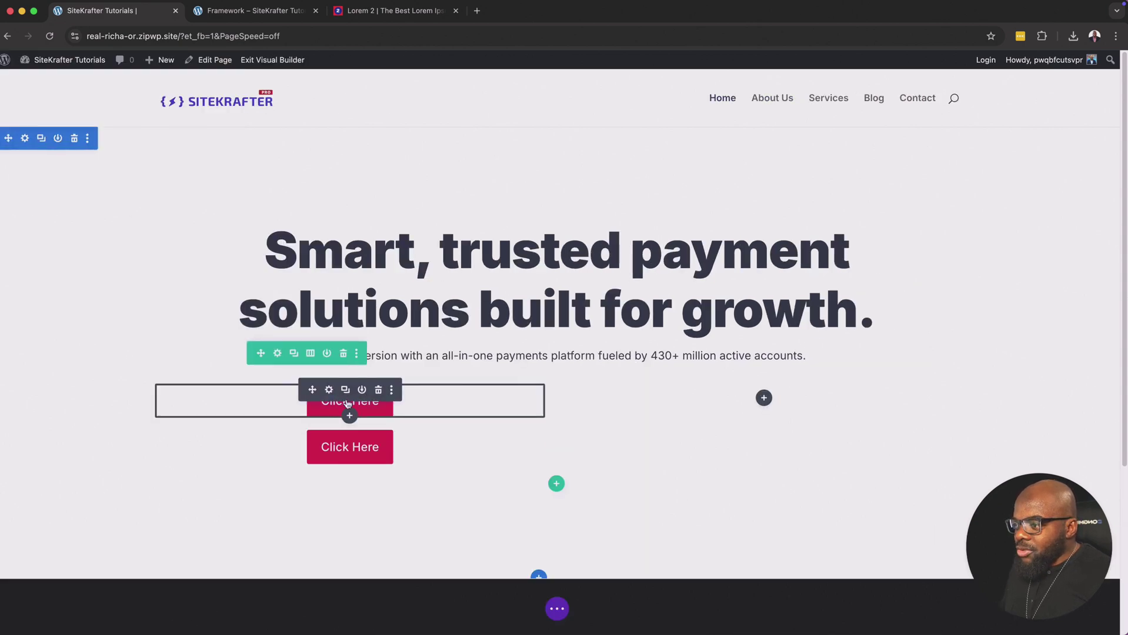
left_click_drag(313, 390, 730, 393)
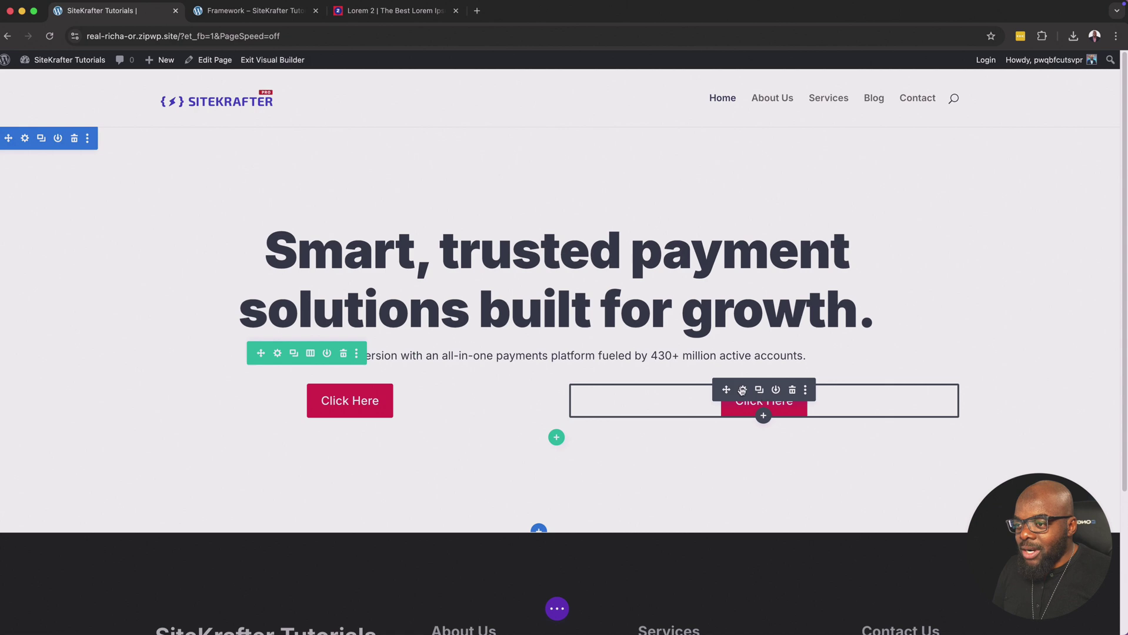
Set the button alignment in the second column to left
left_click(741, 388)
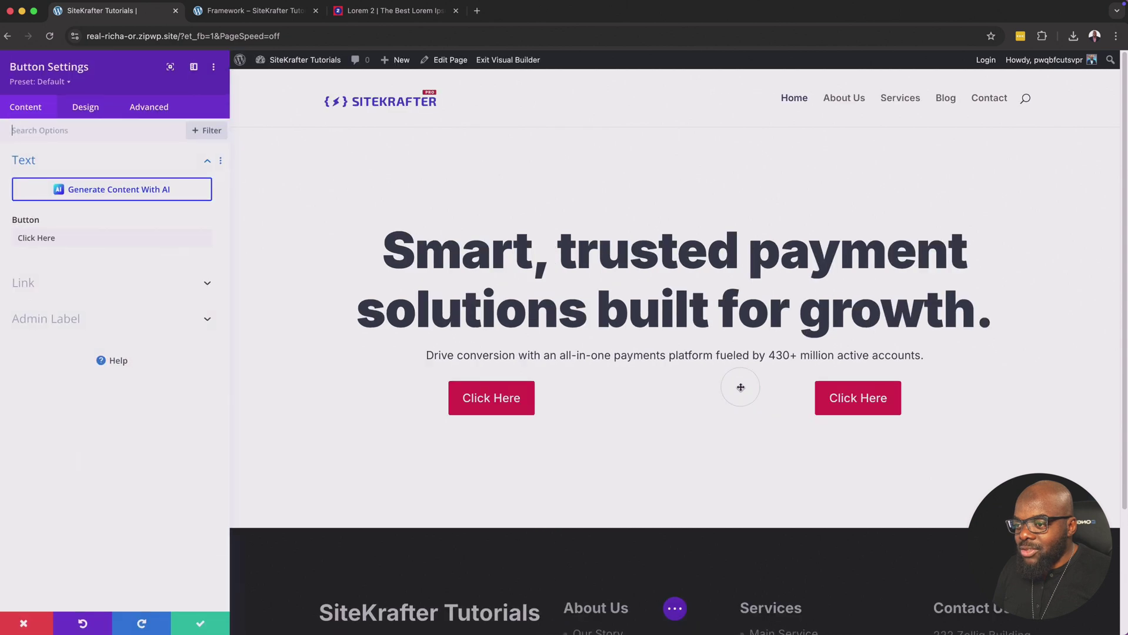
left_click(88, 108)
left_click(75, 158)
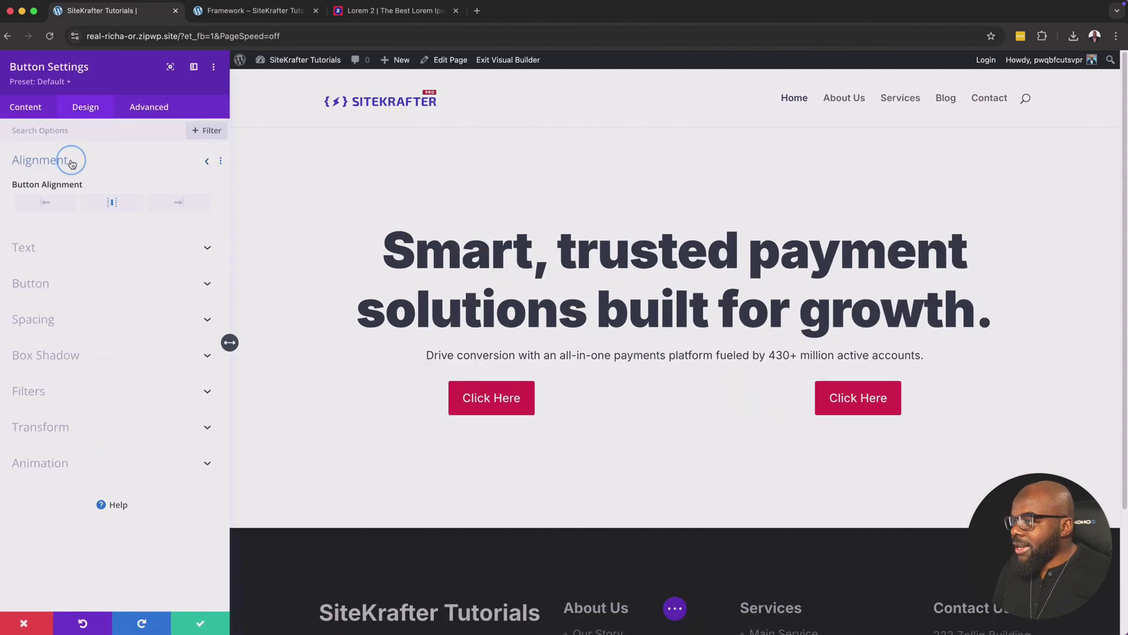
left_click(56, 207)
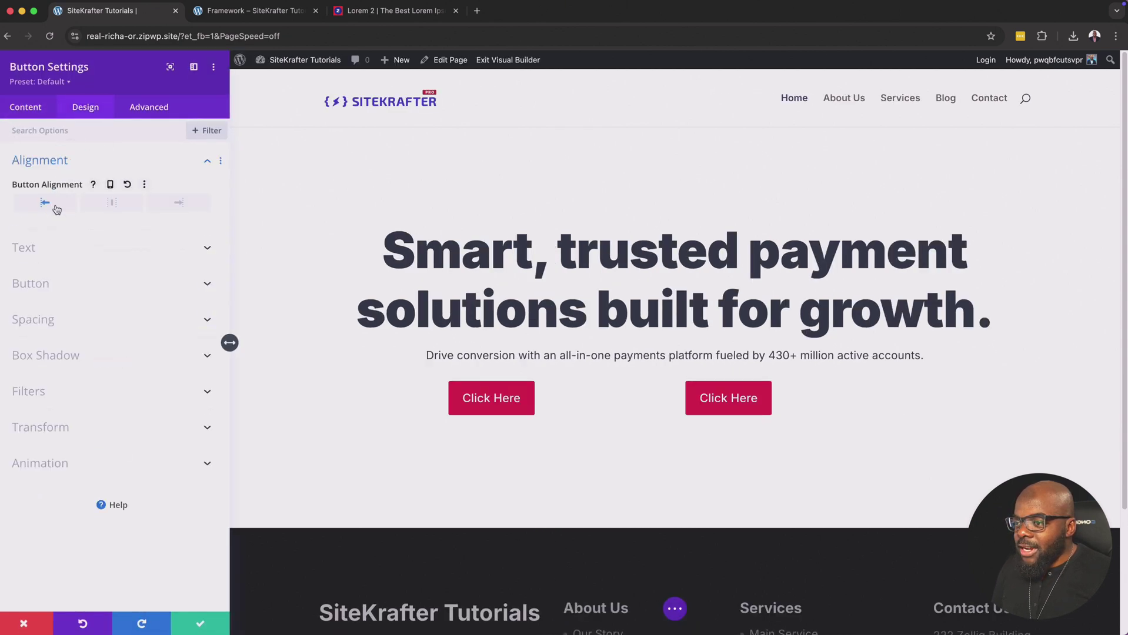
left_click(199, 623)
Set the button alignment in the first column to right
left_click(331, 391)
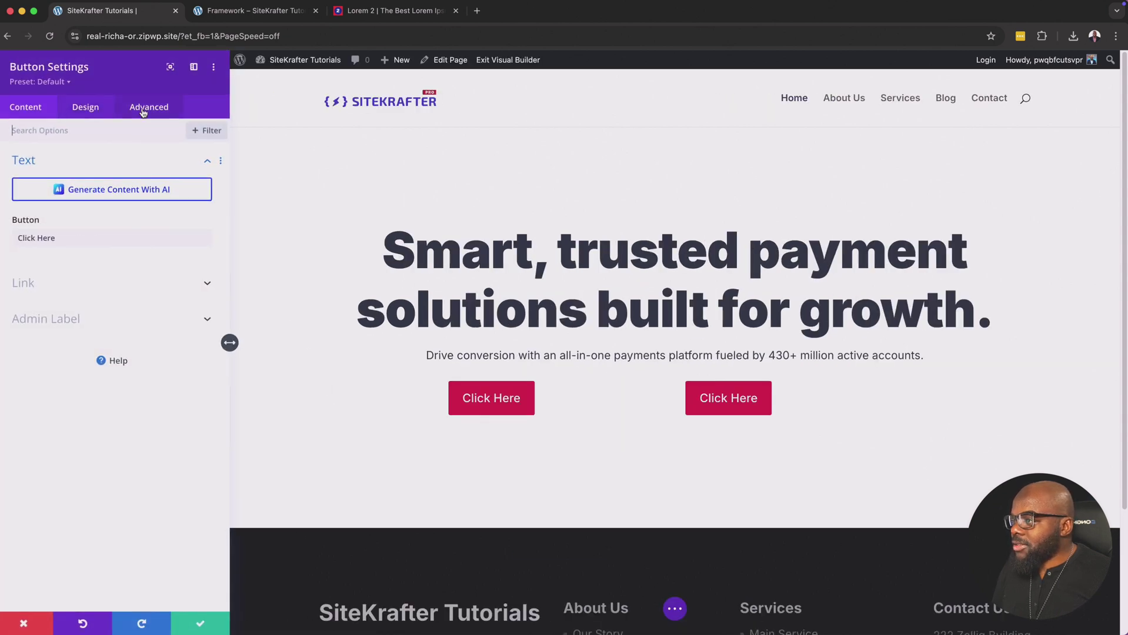
left_click(86, 107)
left_click(71, 160)
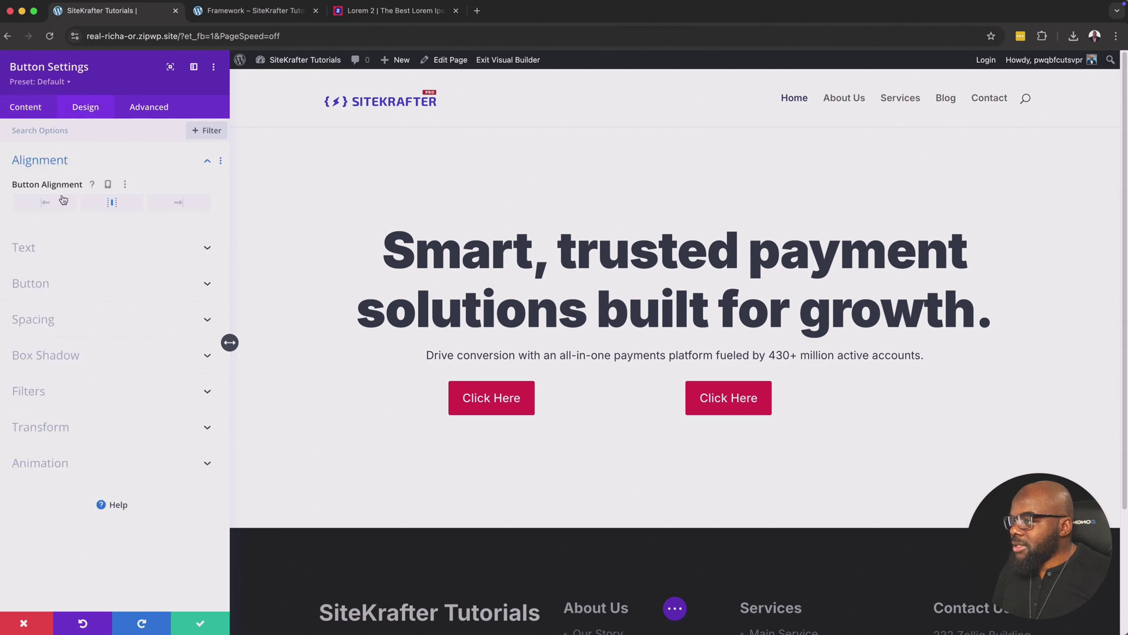
left_click(184, 202)
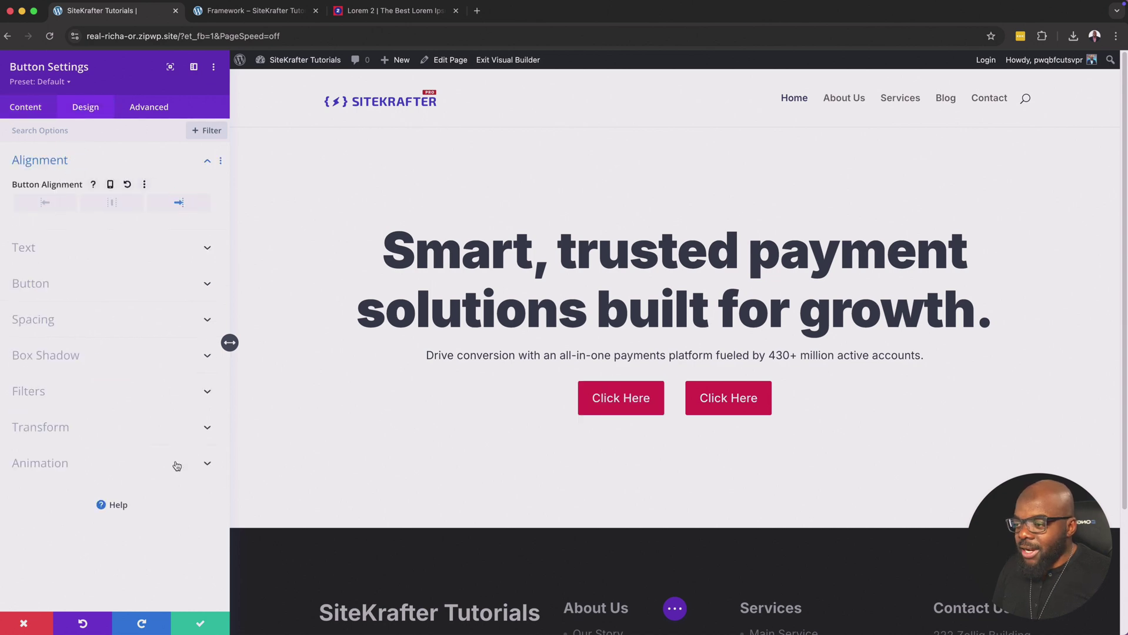
left_click(200, 623)
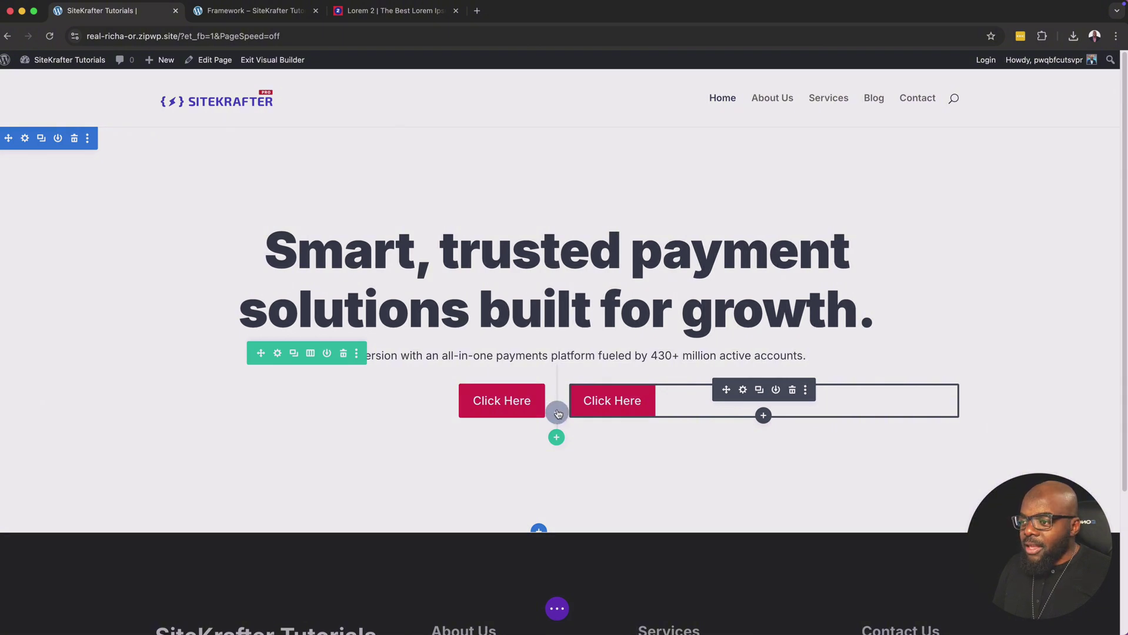
Try a three-column layout with an empty middle column between the two buttons, and delete that row
left_click(557, 413)
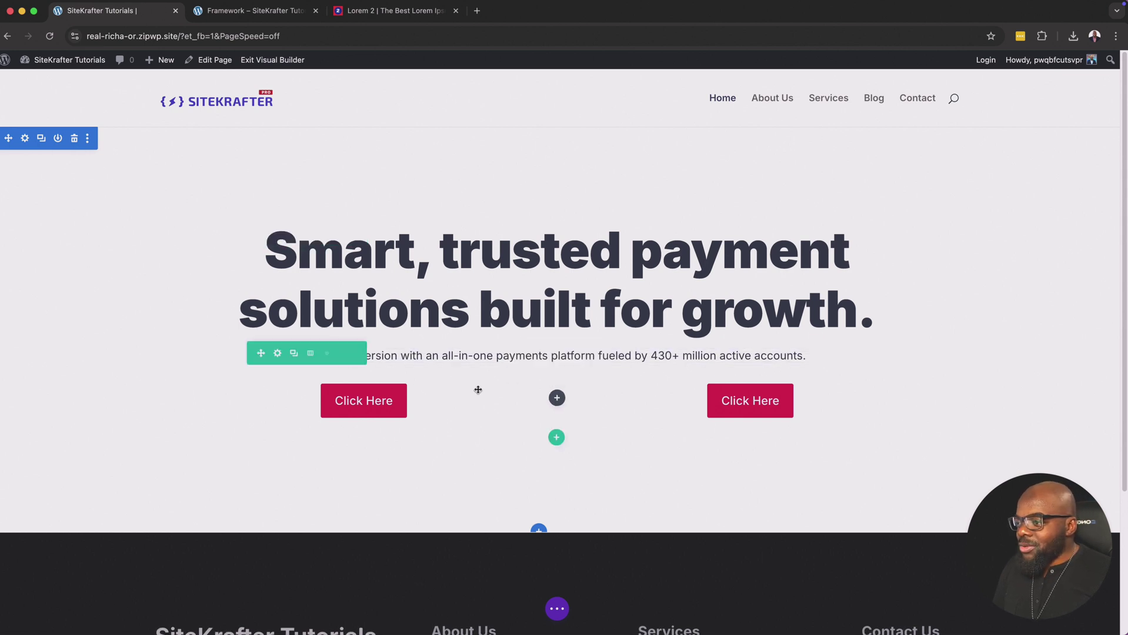
left_click(310, 353)
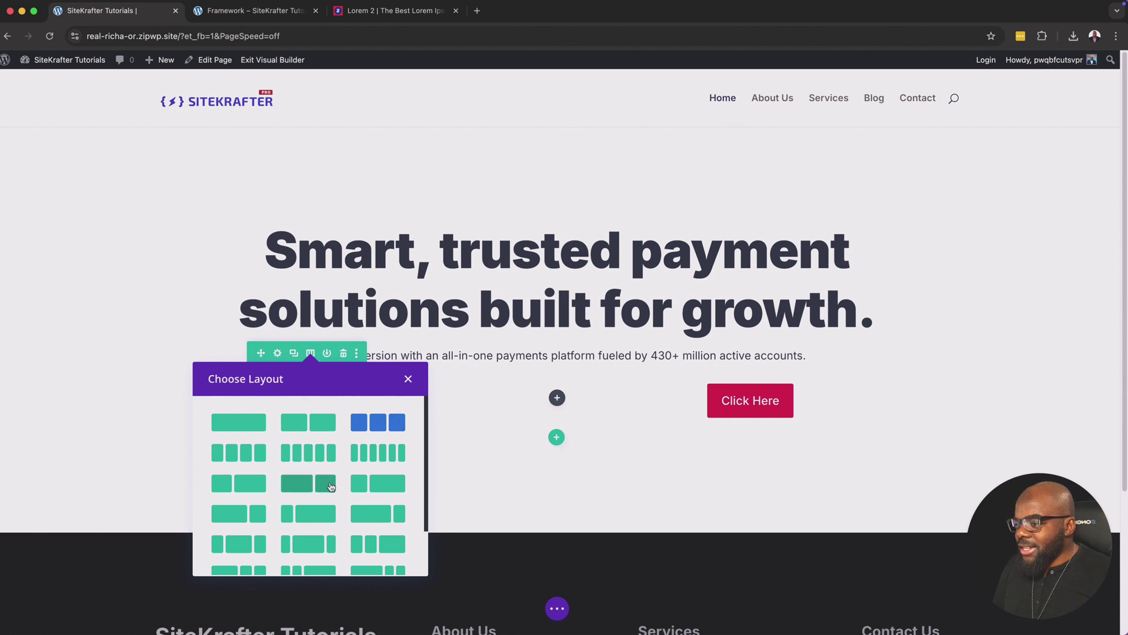
scroll(332, 486, "down", 1)
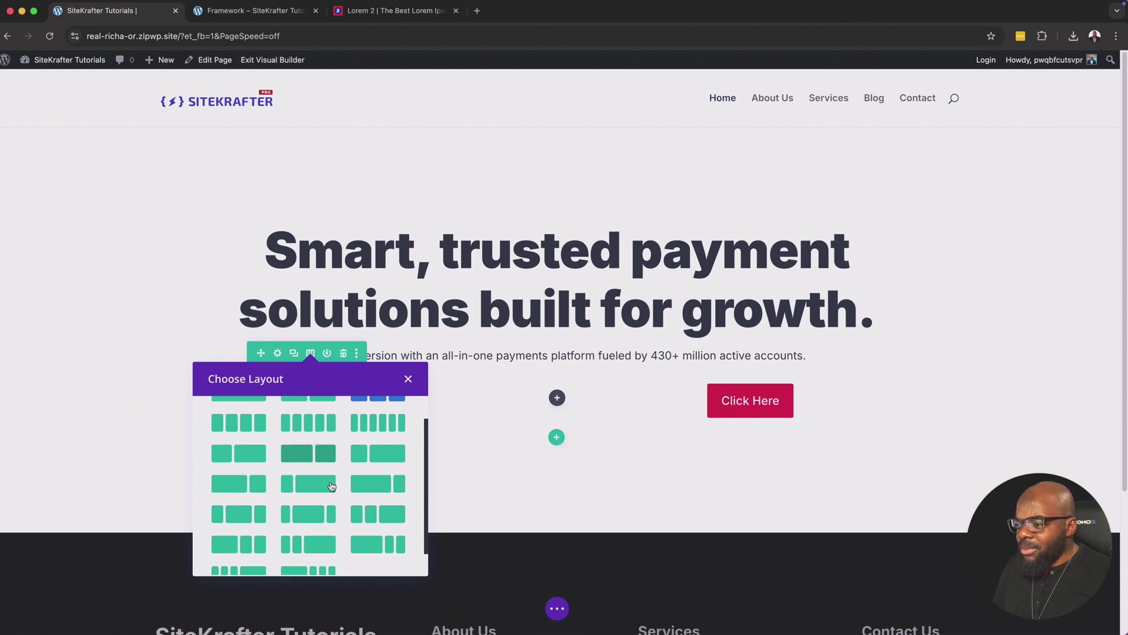
left_click(409, 380)
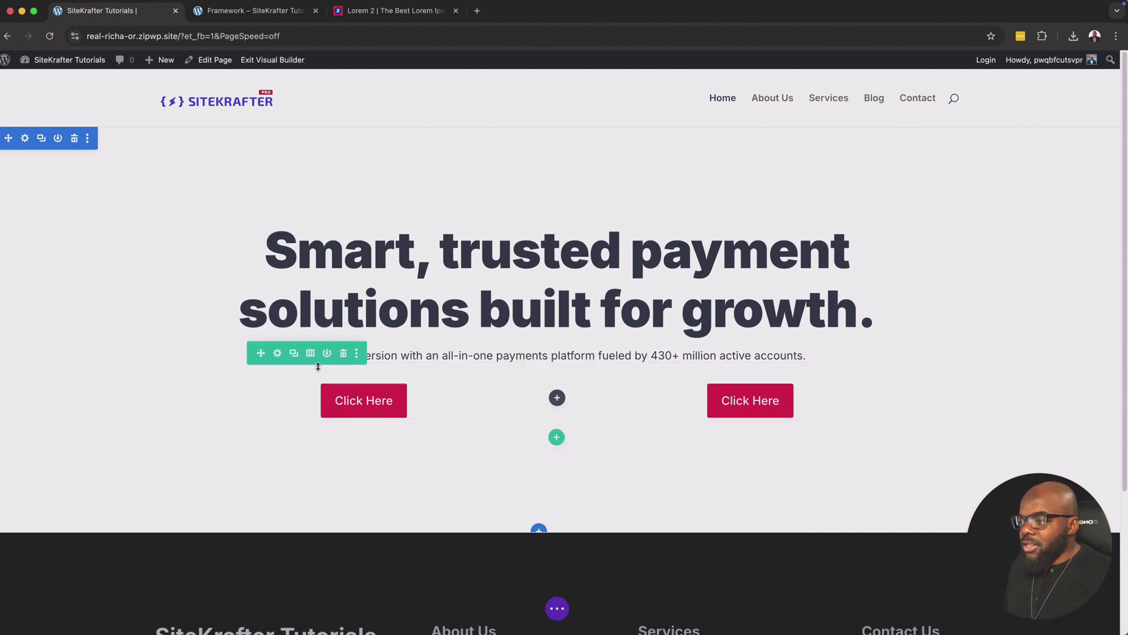
left_click(345, 354)
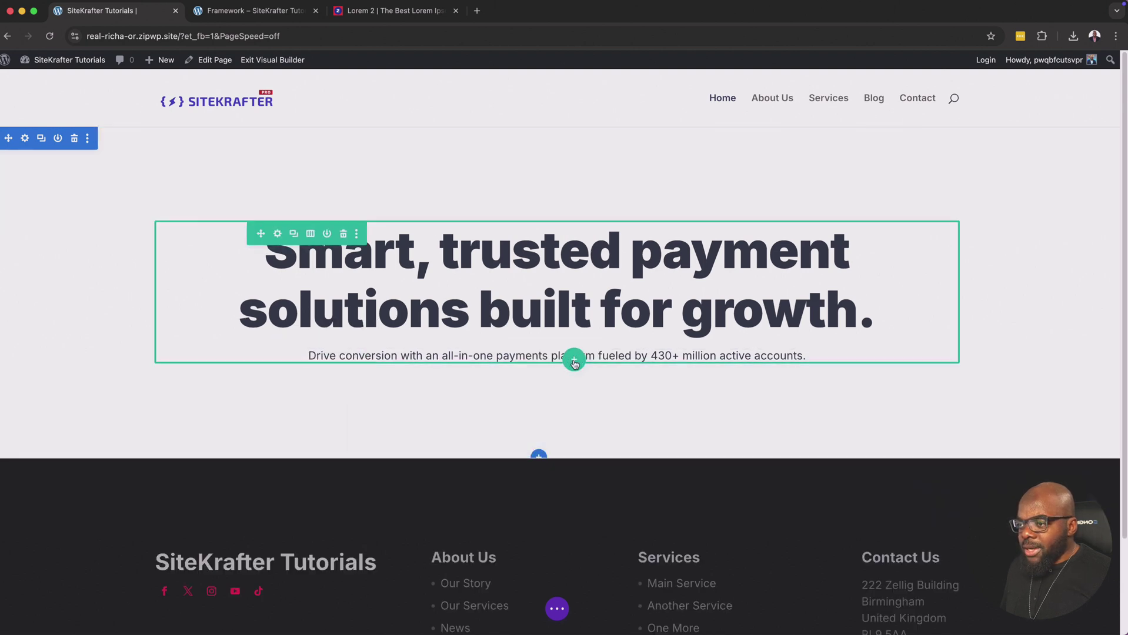
Insert a single-column row below the hero text with a Button module and duplicate the button in the same column
left_click(575, 362)
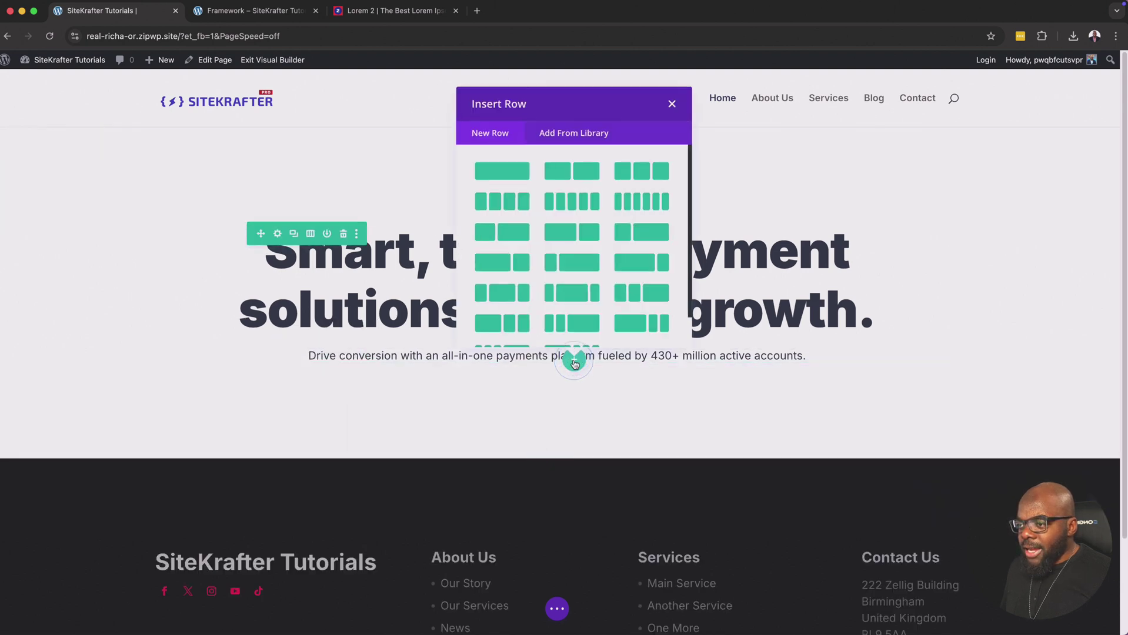
left_click(503, 171)
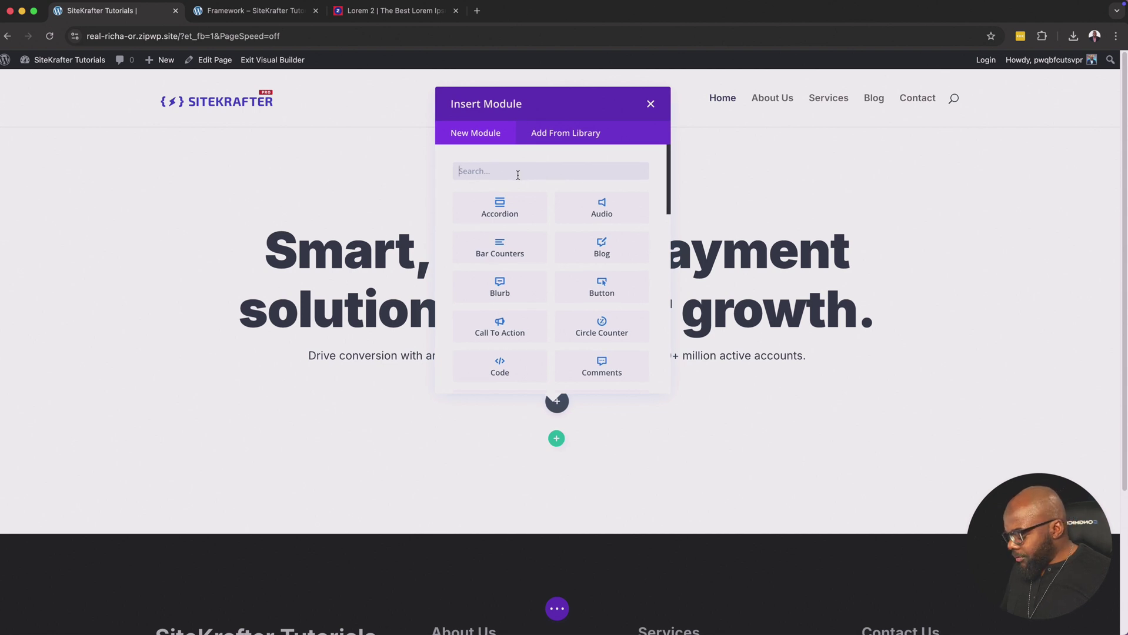
type("butt")
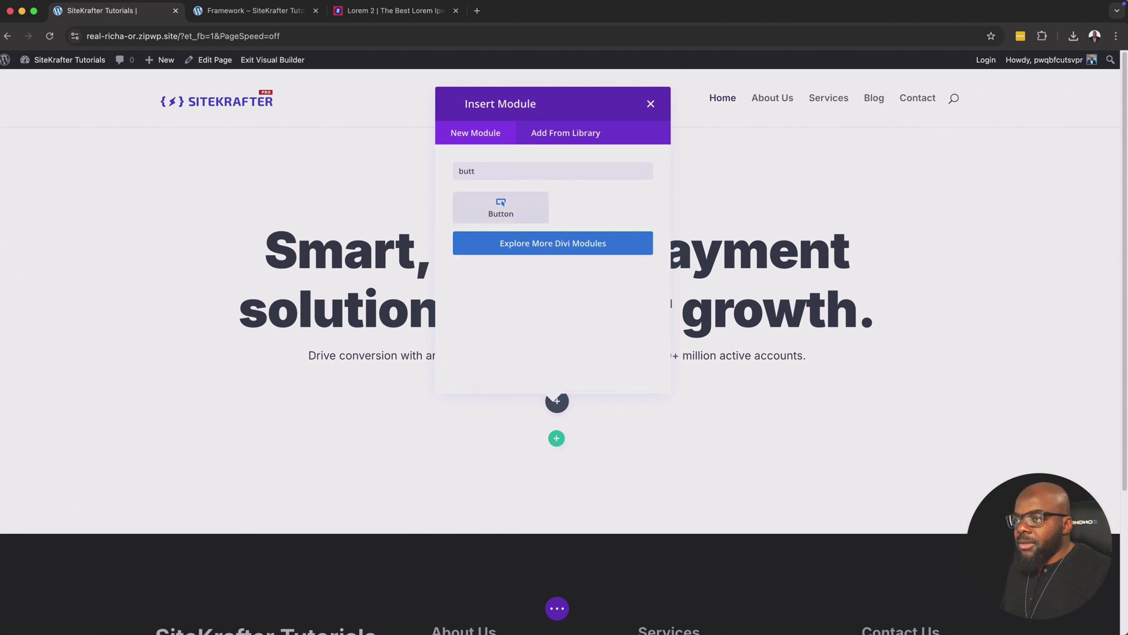
left_click(504, 204)
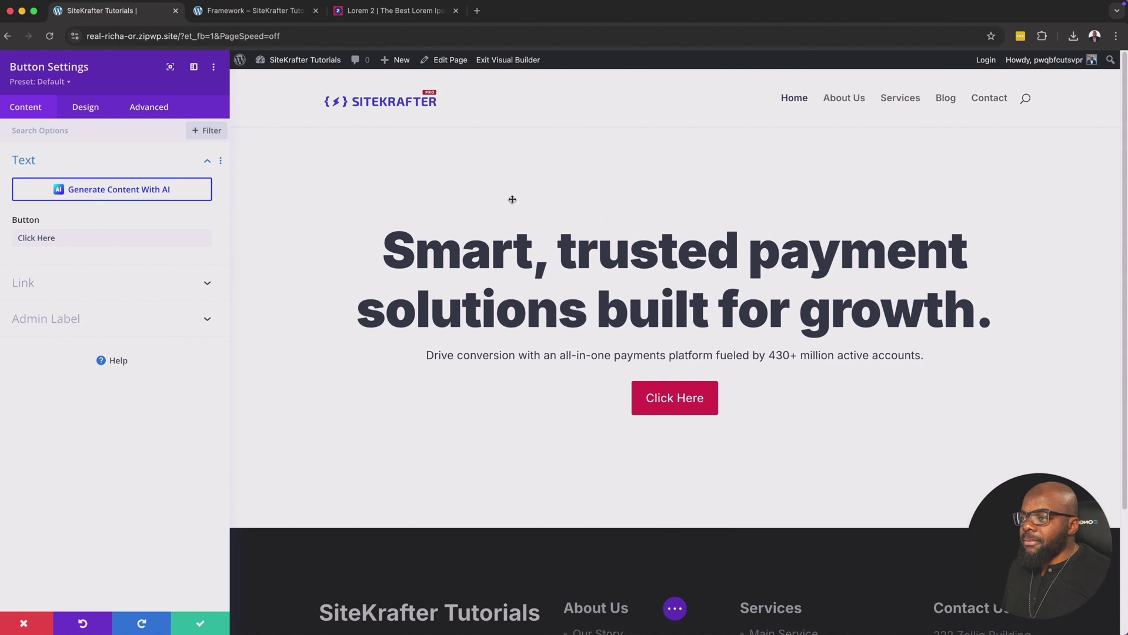
left_click(203, 624)
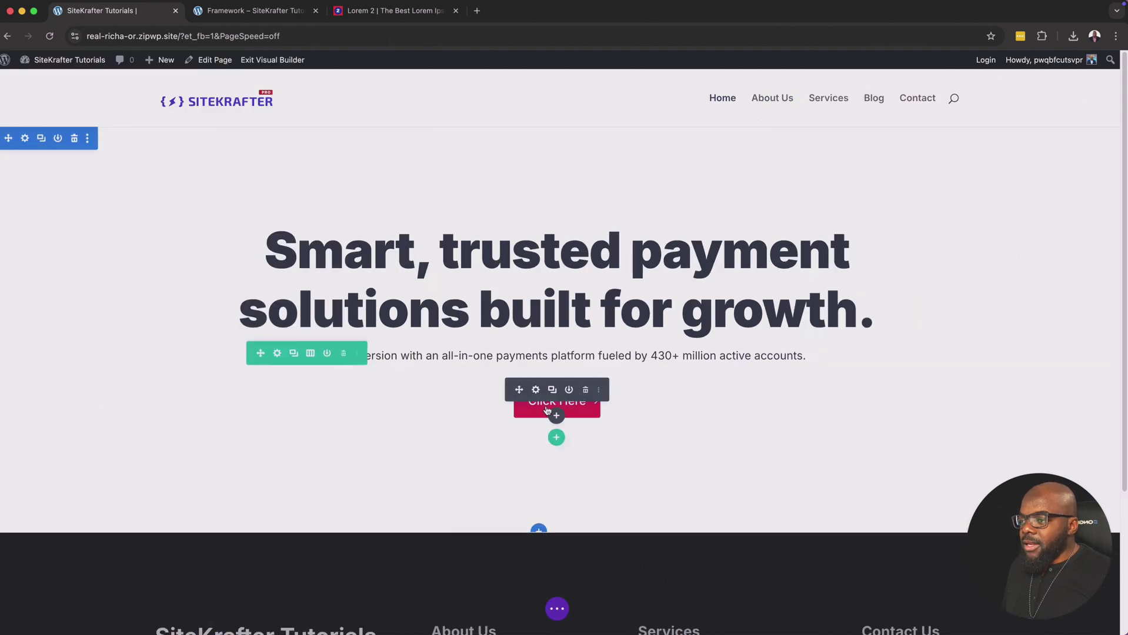
left_click(556, 391)
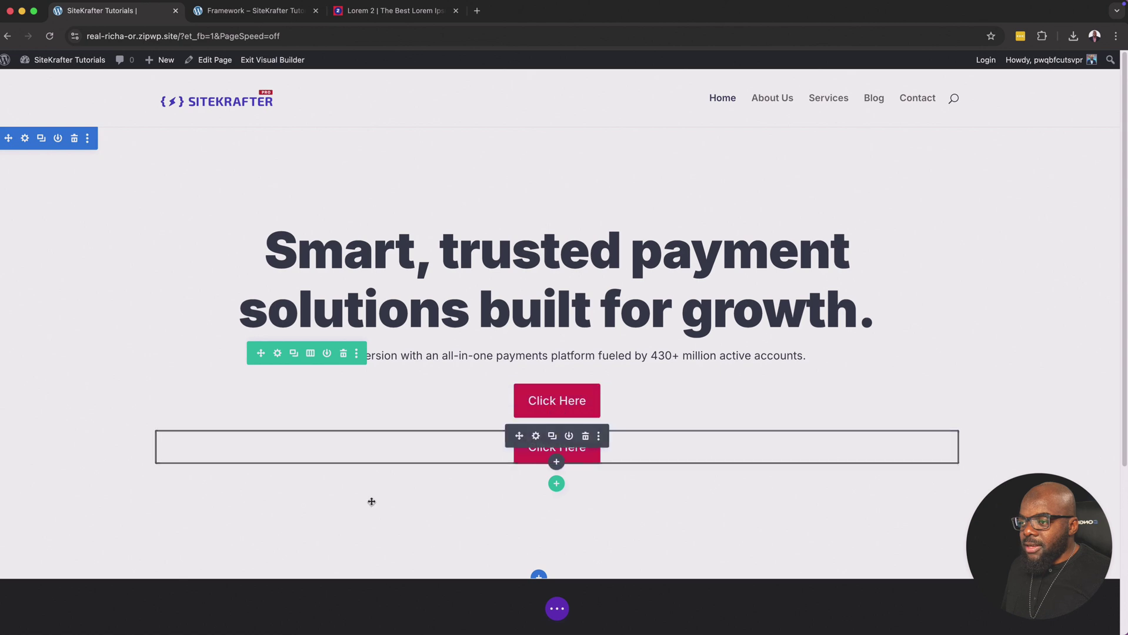
Assign the CSS classes "flex gap-medium" to the column that holds the two buttons
left_click(279, 354)
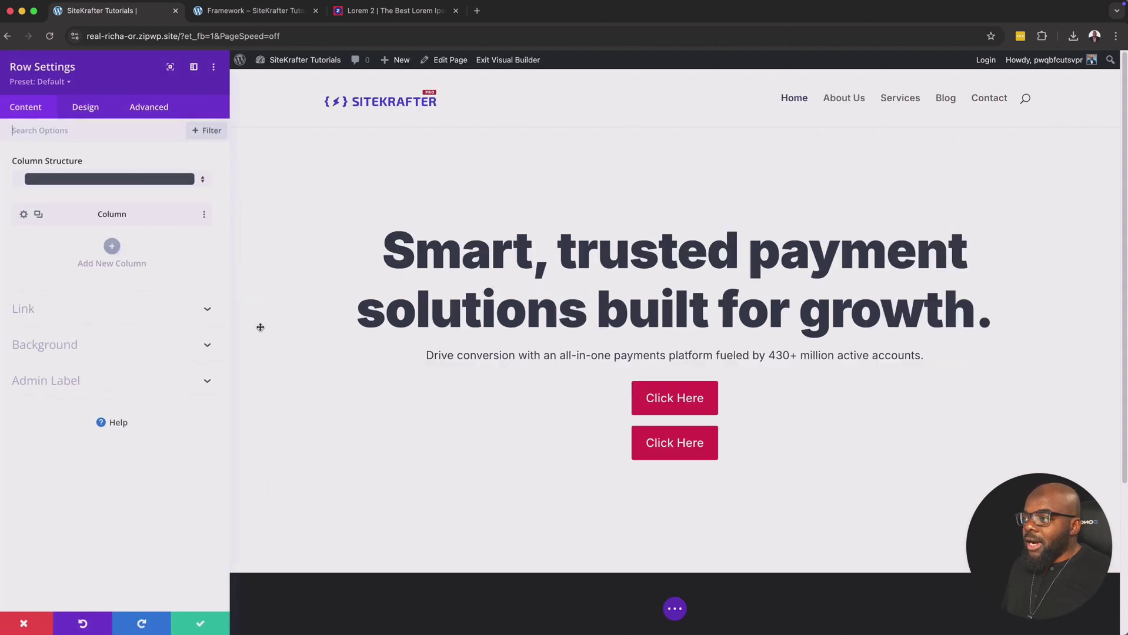
left_click(24, 215)
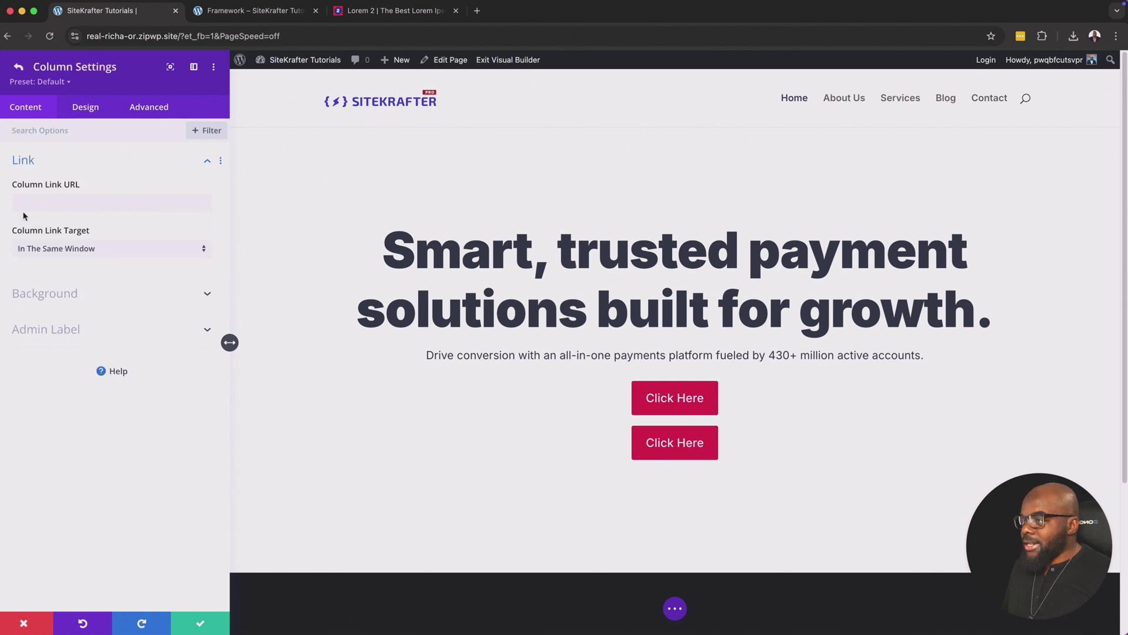
left_click(143, 113)
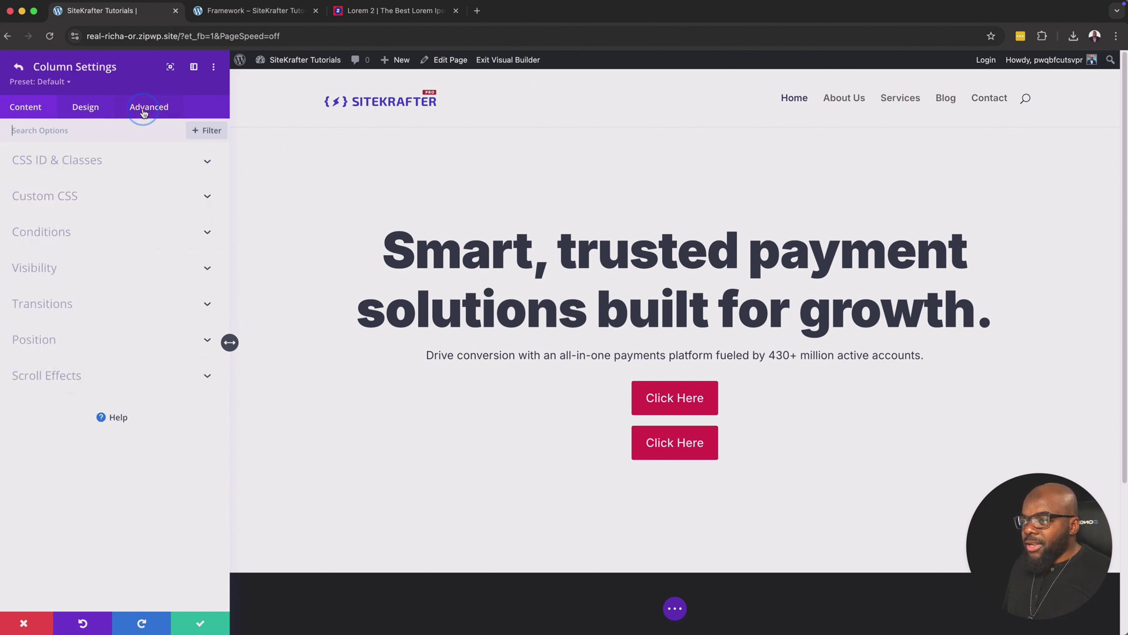
left_click(73, 165)
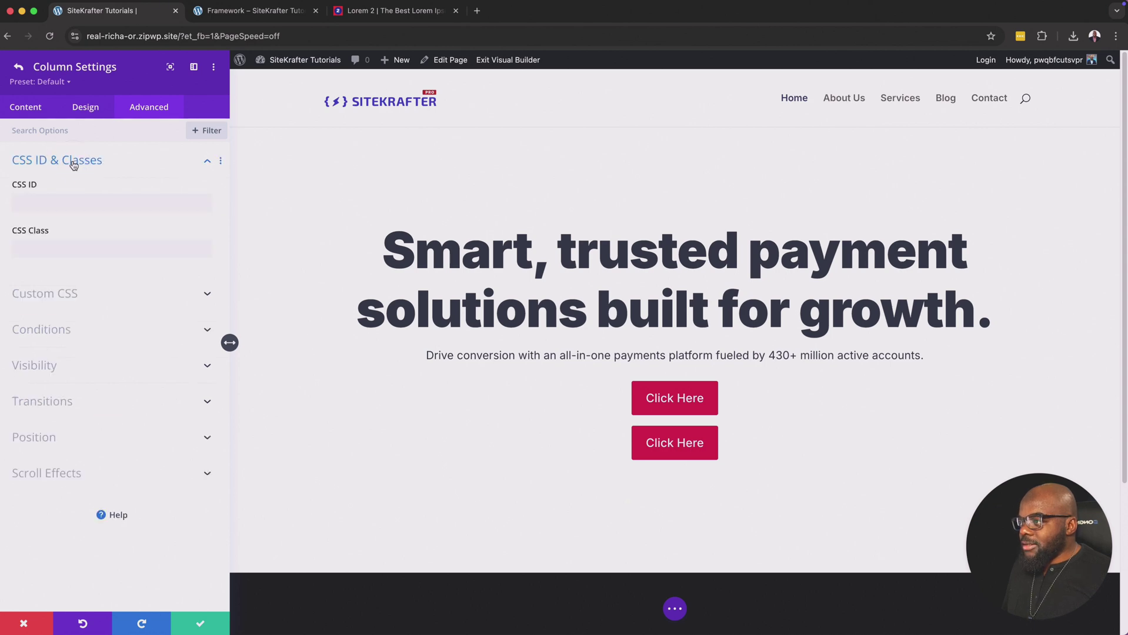
left_click(50, 250)
type("flex gap-medium")
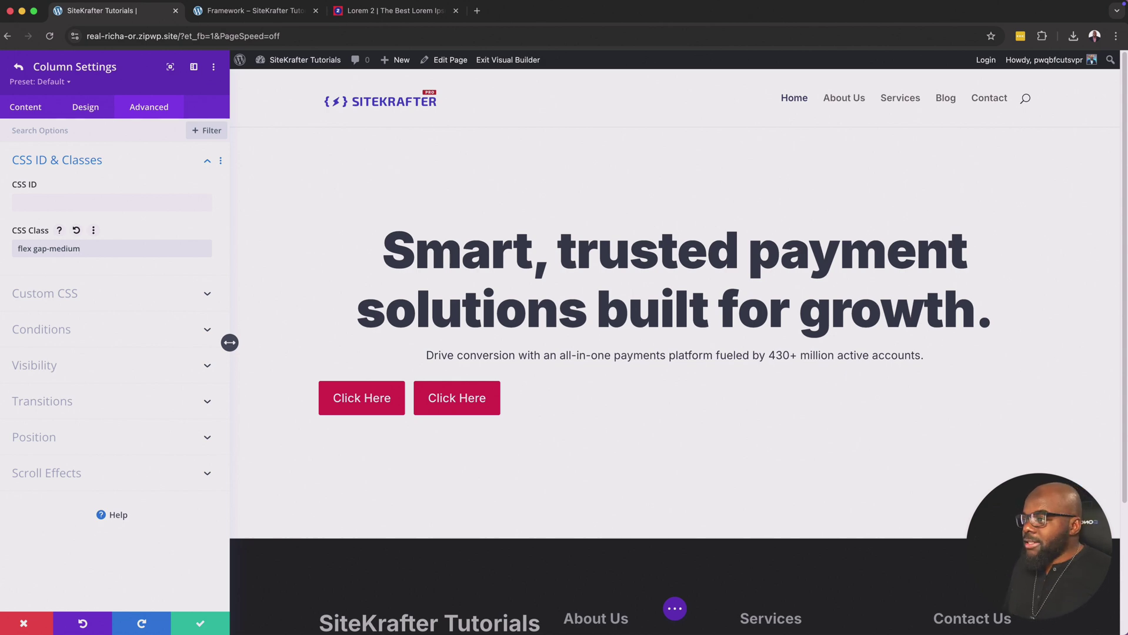
Replace the column's gap class with gap-large
left_click_drag(50, 251, 89, 250)
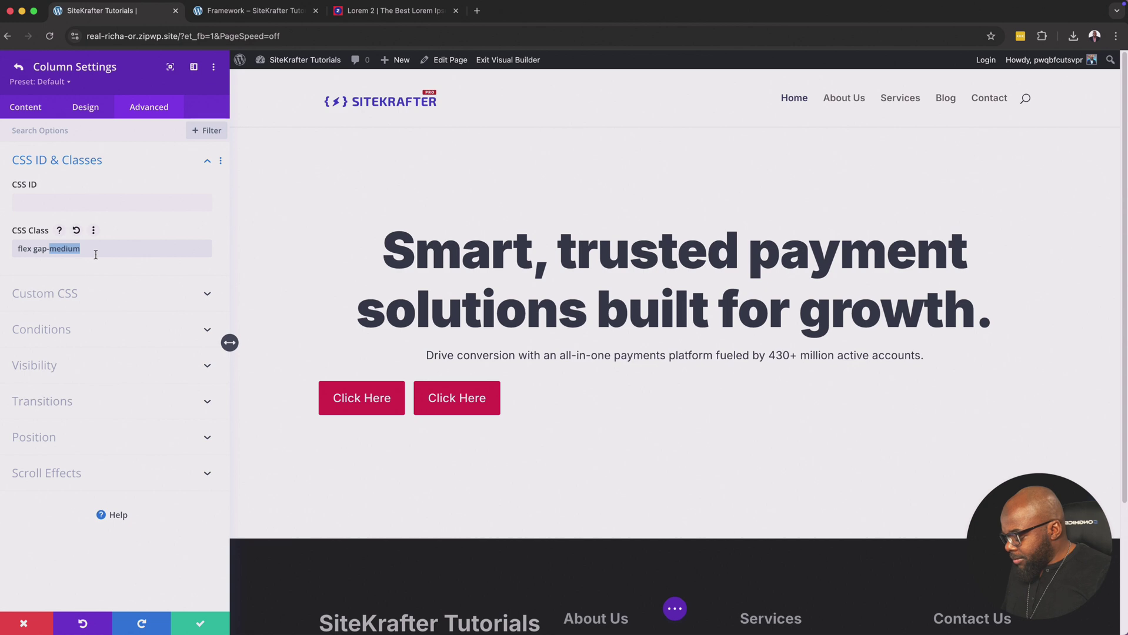
type("la")
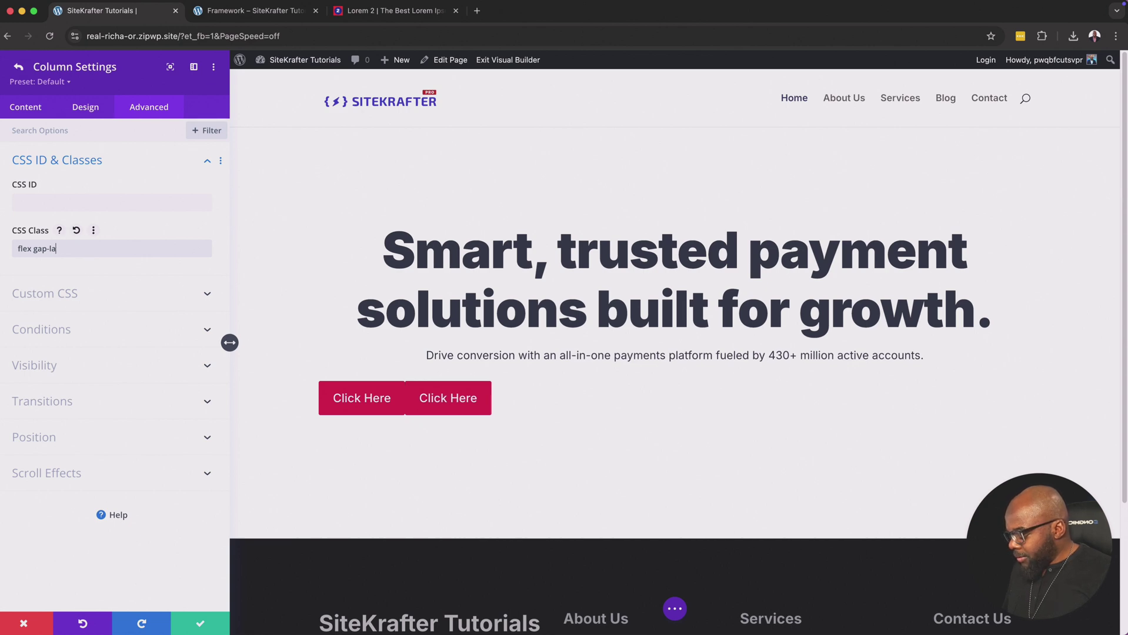
type("rge")
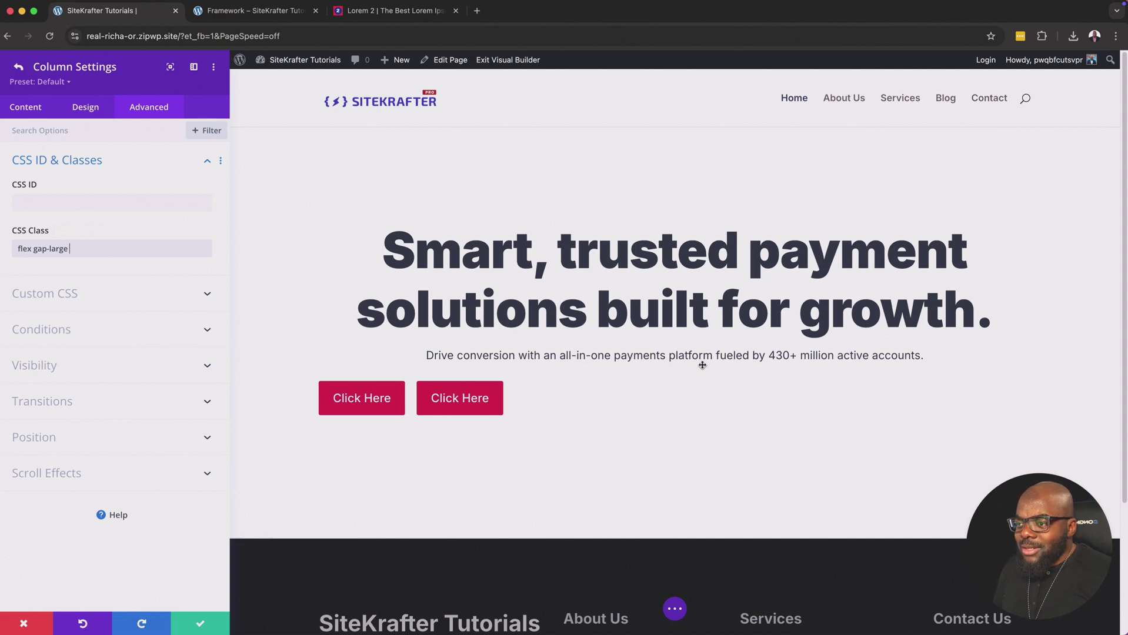
Open the Framework reference page and expand its Flexbox class list
left_click(266, 12)
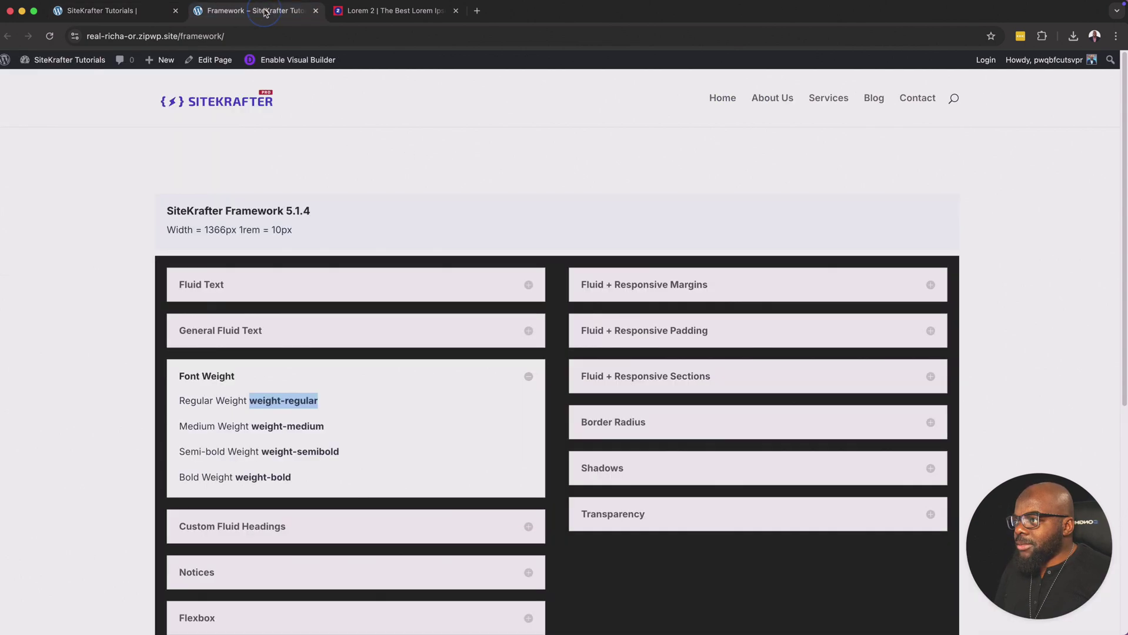
left_click(336, 378)
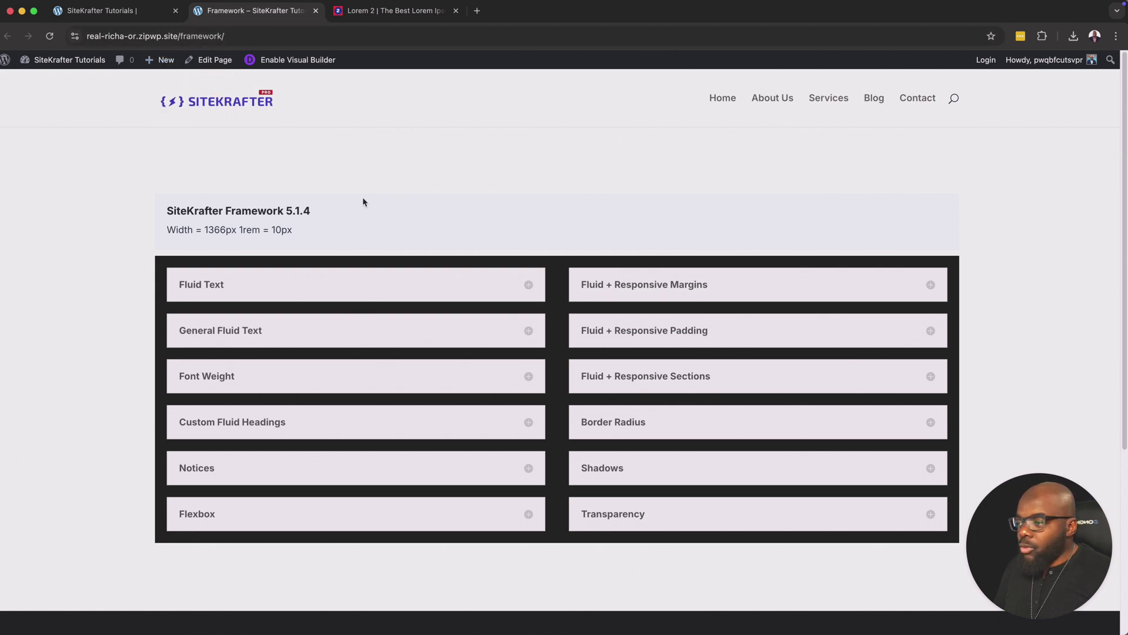
left_click(224, 515)
scroll(123, 486, "down", 3)
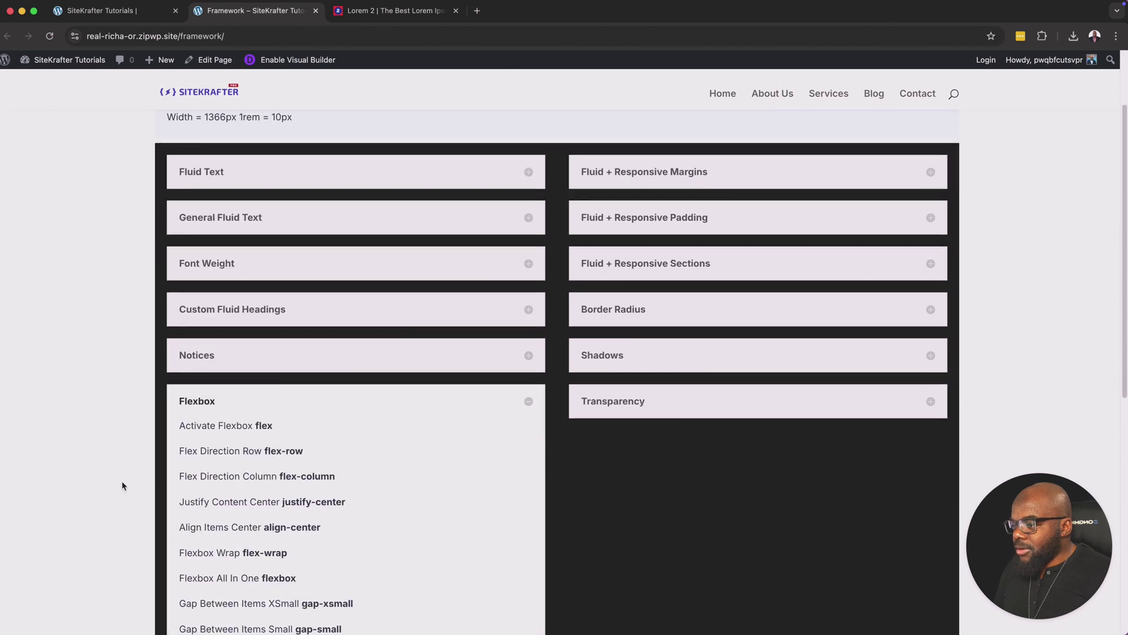
scroll(123, 484, "down", 2)
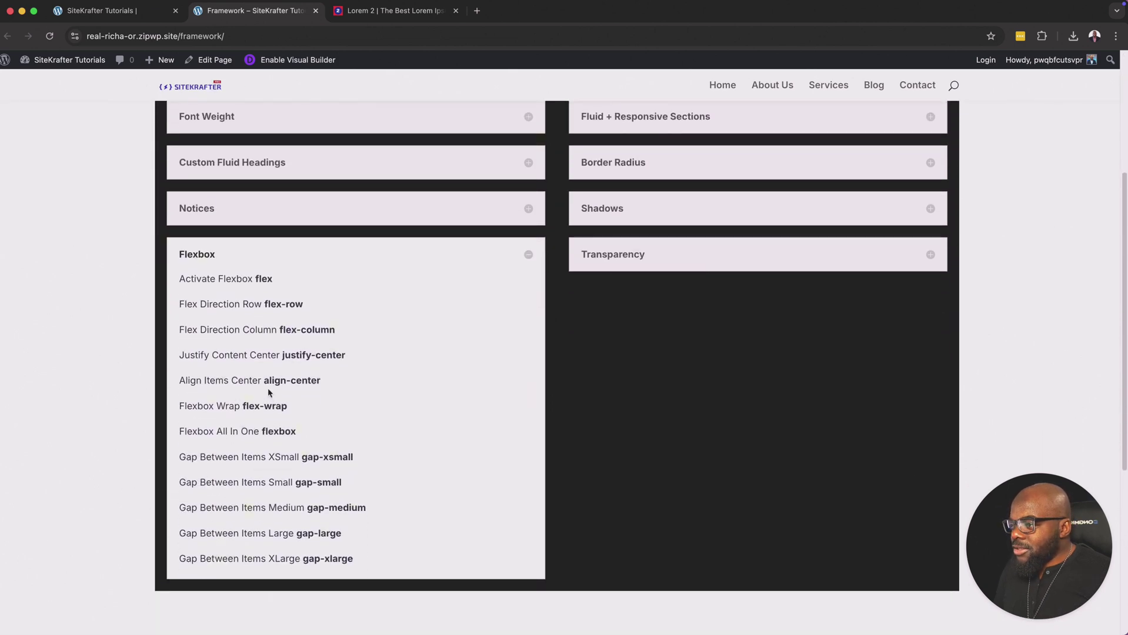
Try adding the align-center class from the Flexbox list to the button column, and remove it again
left_click_drag(264, 383, 321, 386)
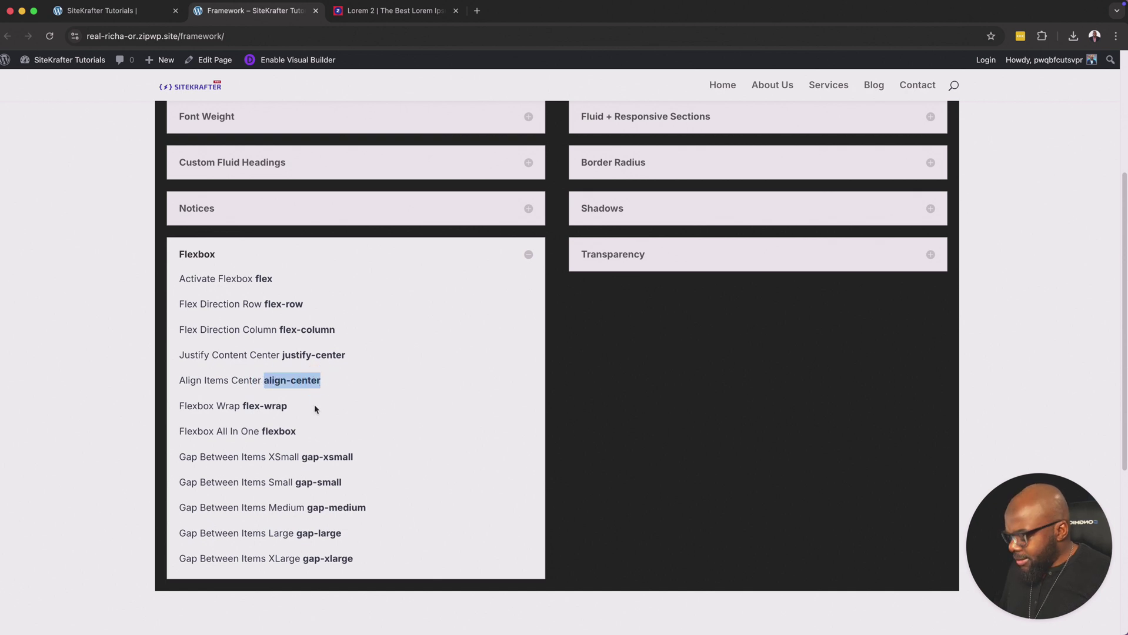
left_click(148, 13)
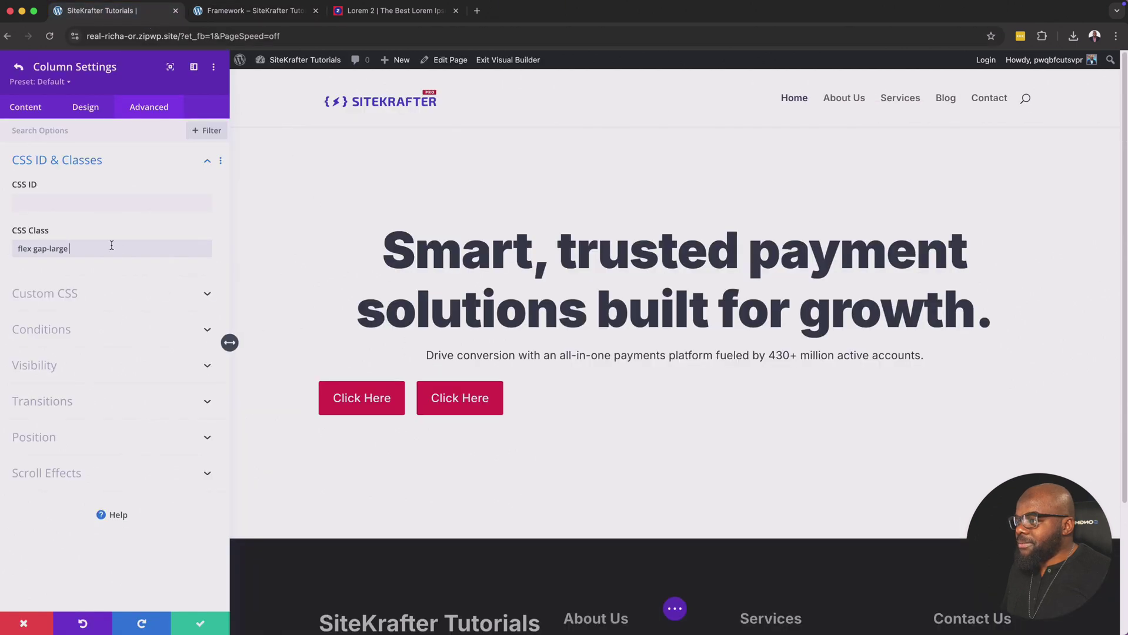
type("align-center")
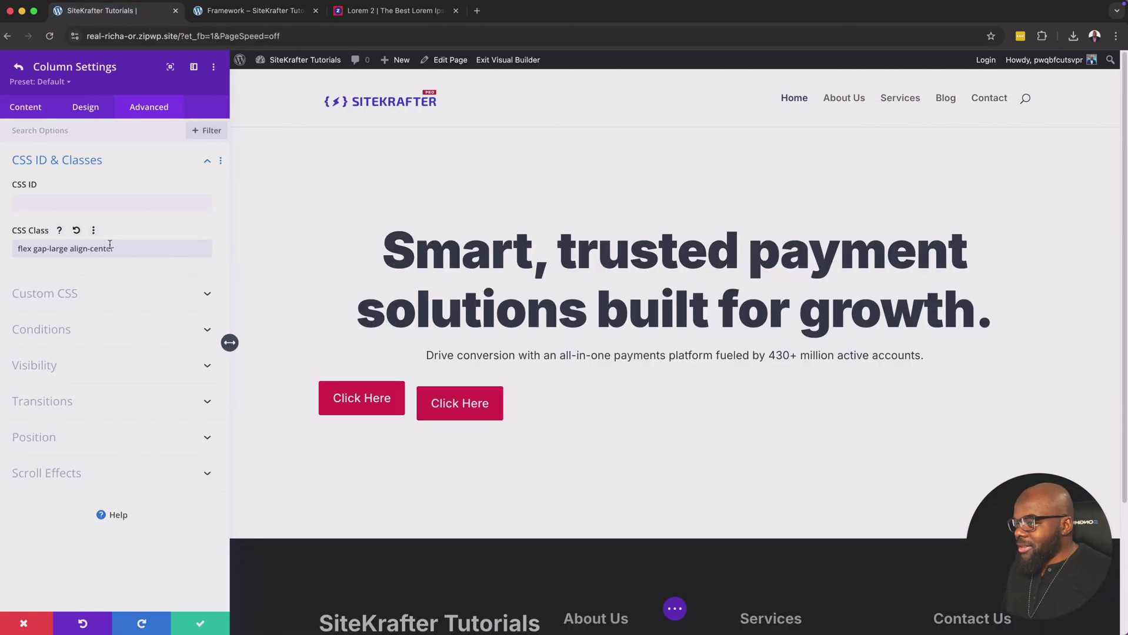
left_click_drag(70, 249, 197, 258)
key("BackSpace")
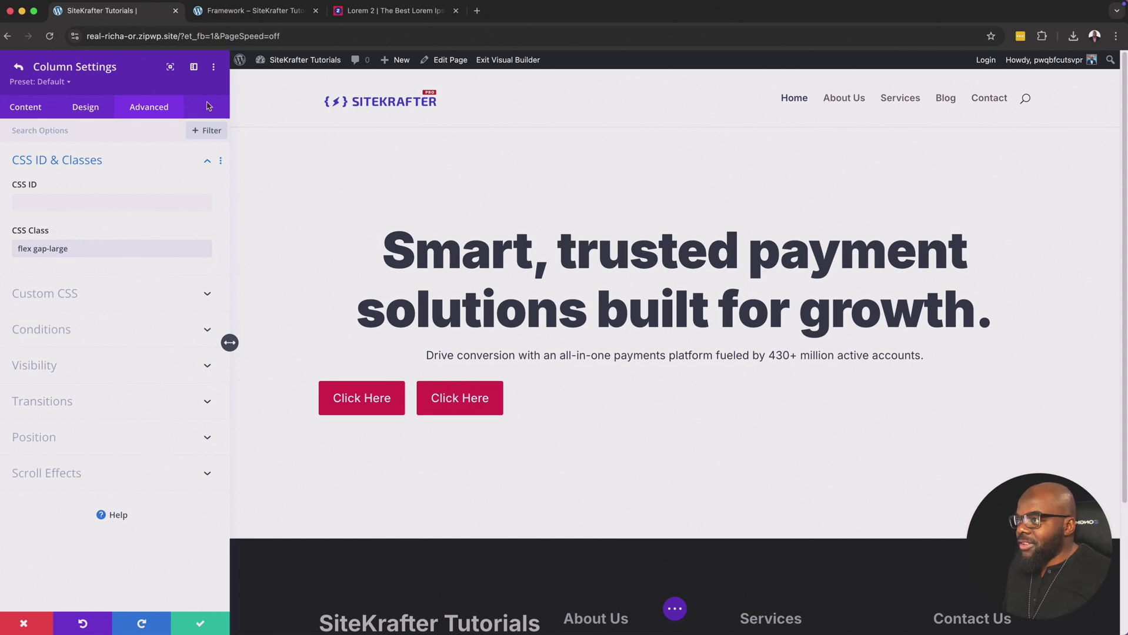
Copy the justify-center class from the Flexbox list, append it to the button column's CSS classes, and save the column and row settings
left_click(221, 12)
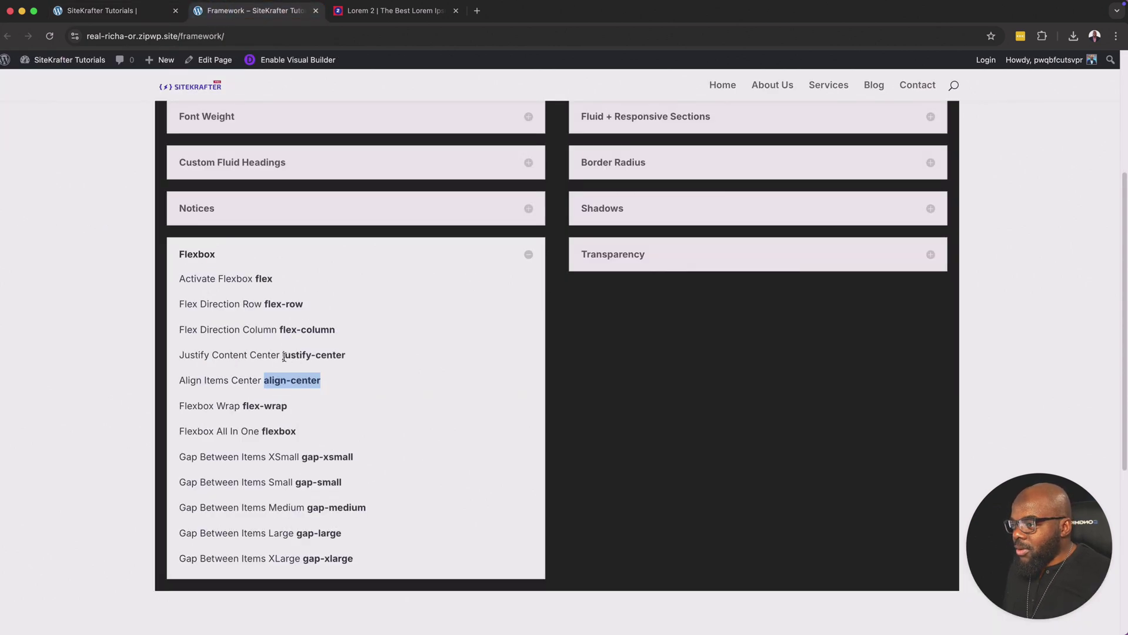
left_click_drag(281, 355, 347, 363)
key("cmd+c")
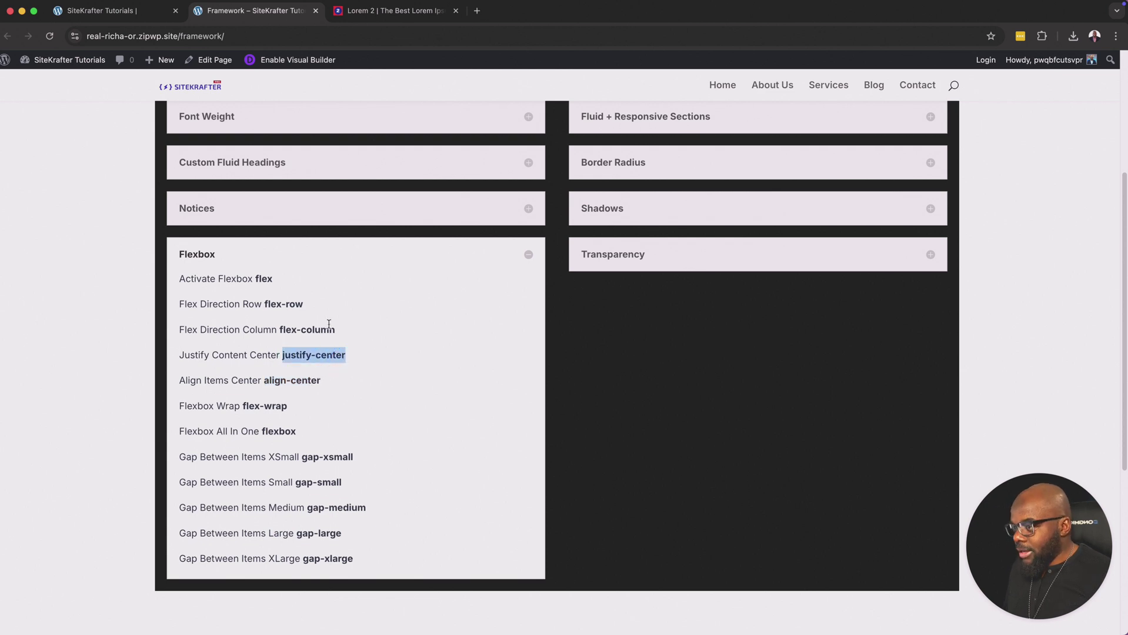
left_click(100, 10)
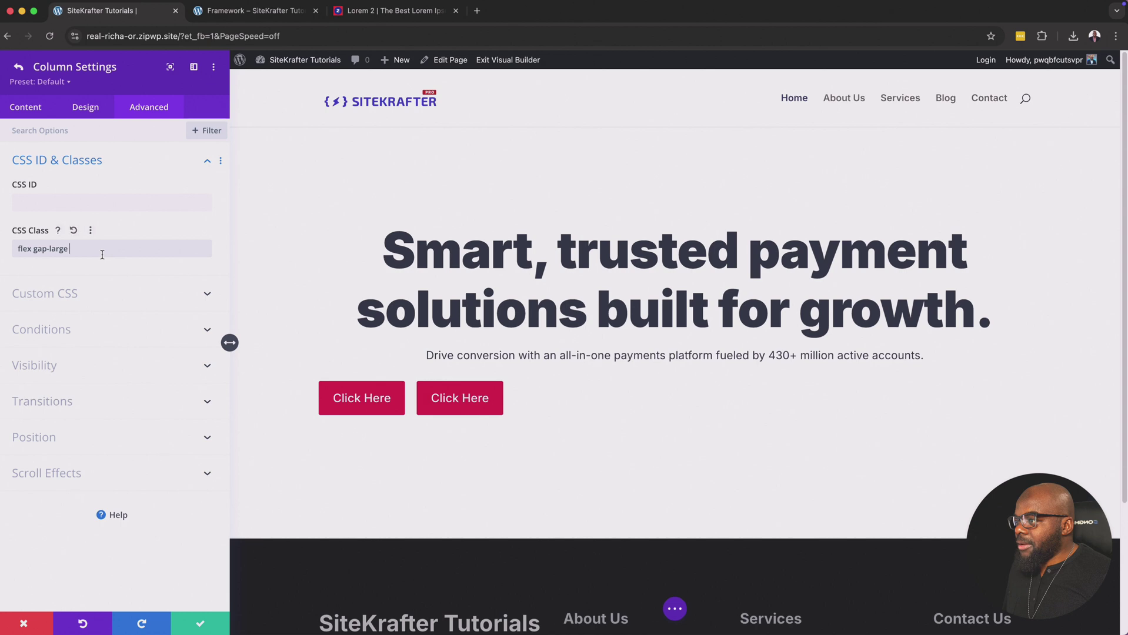
key("cmd+v")
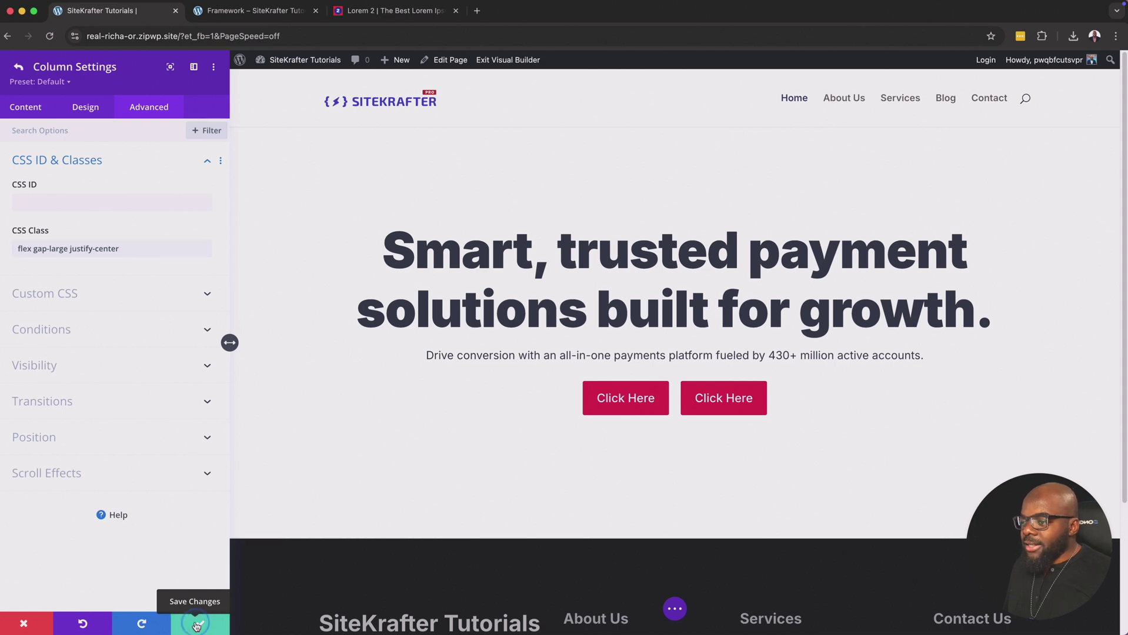
left_click(197, 625)
left_click(197, 626)
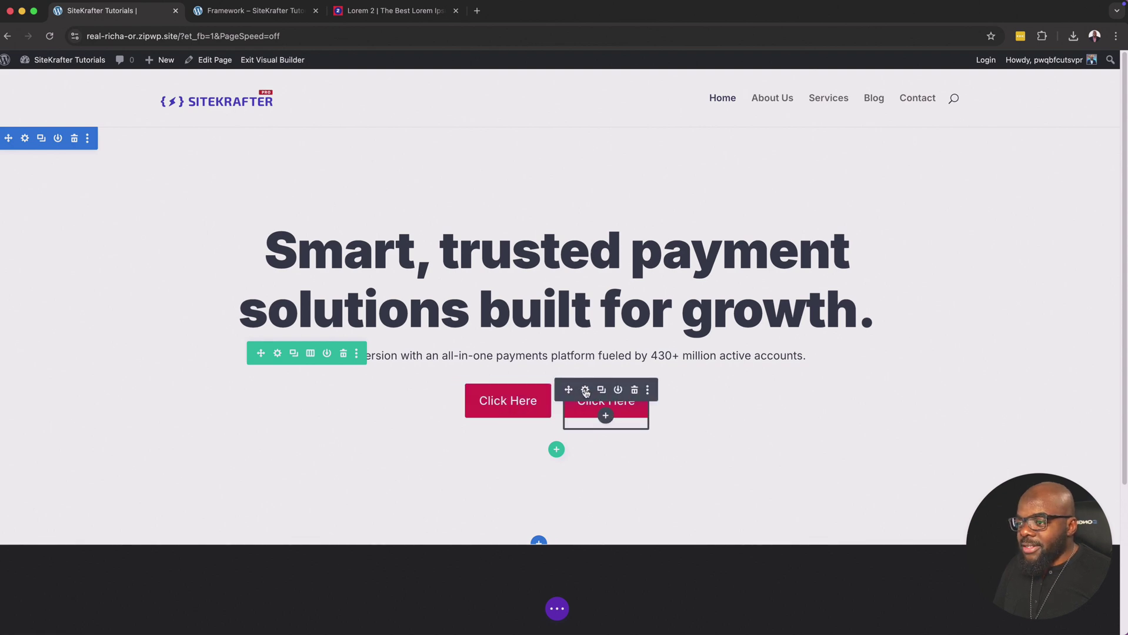
Make the second button's background transparent in its custom button styles
left_click(585, 391)
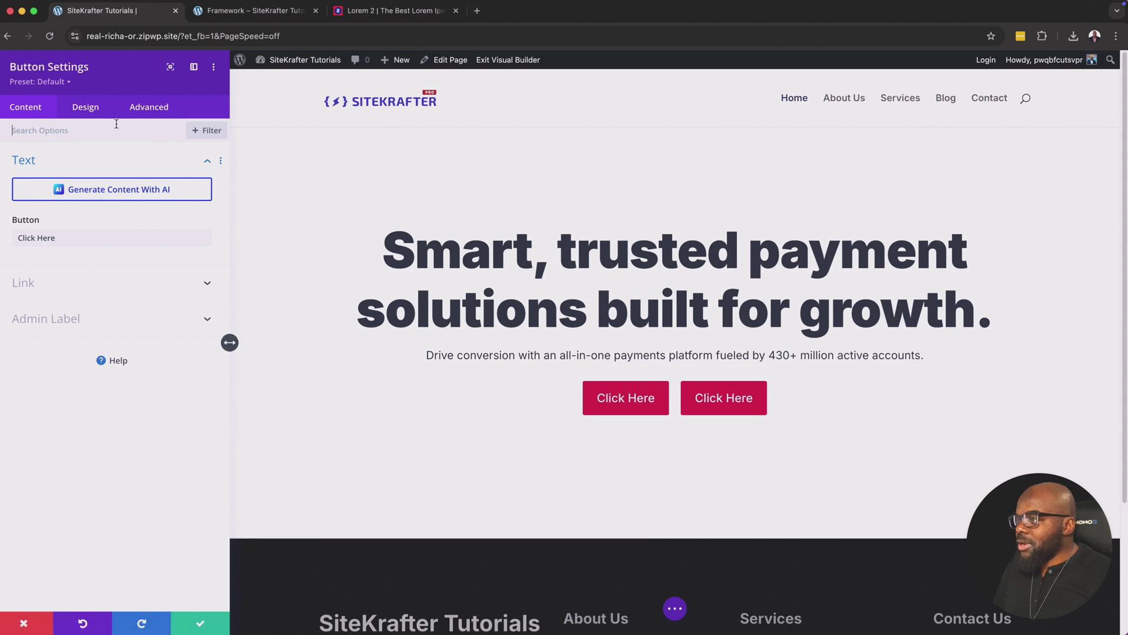
left_click(97, 108)
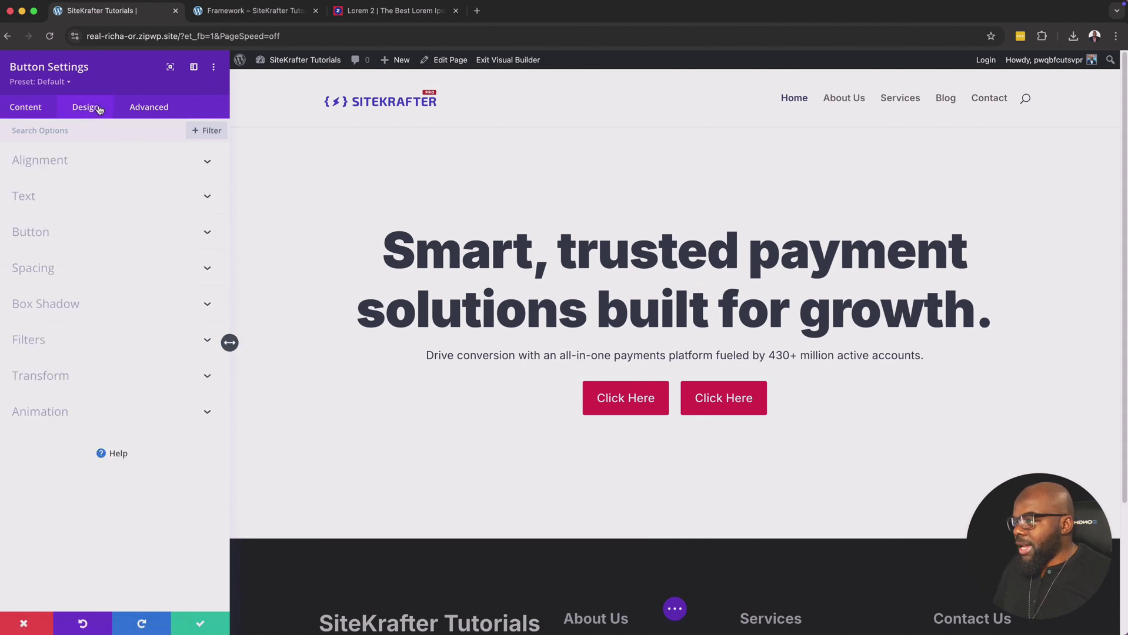
left_click(93, 234)
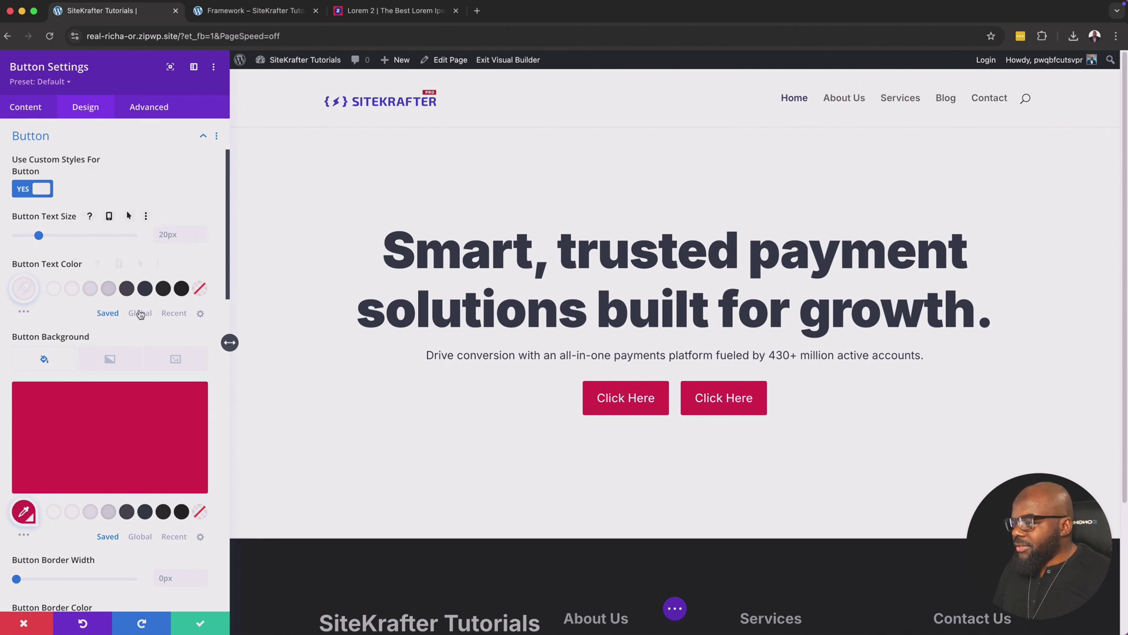
scroll(88, 305, "down", 2)
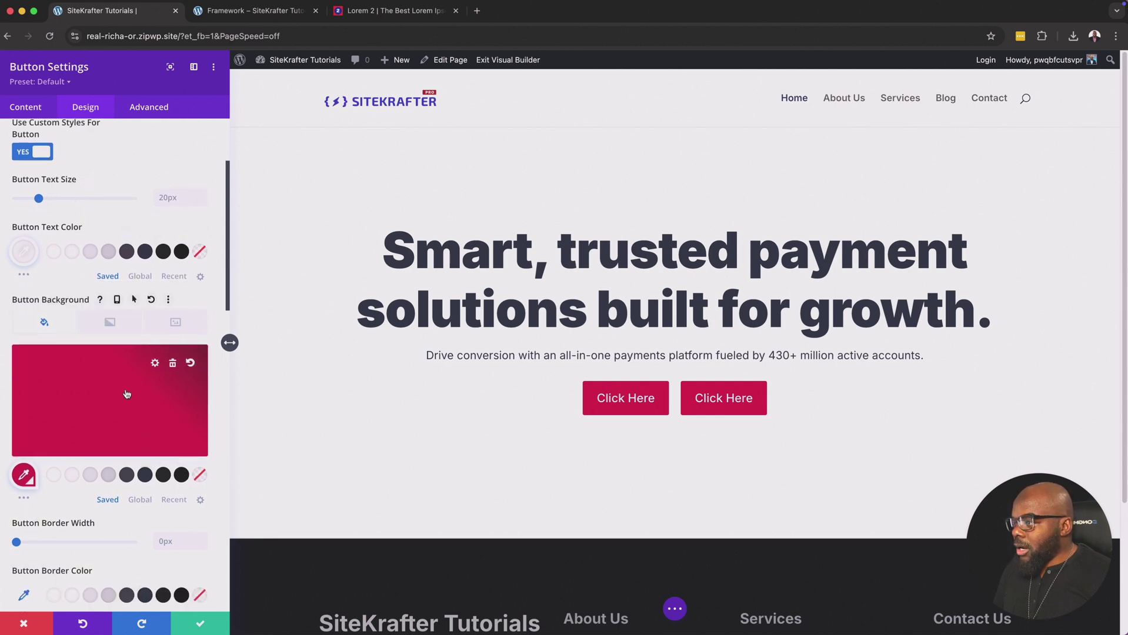
left_click(200, 476)
Give the second button a 2px border and set its border and text colours to the dark #374151 swatch
scroll(199, 473, "down", 4)
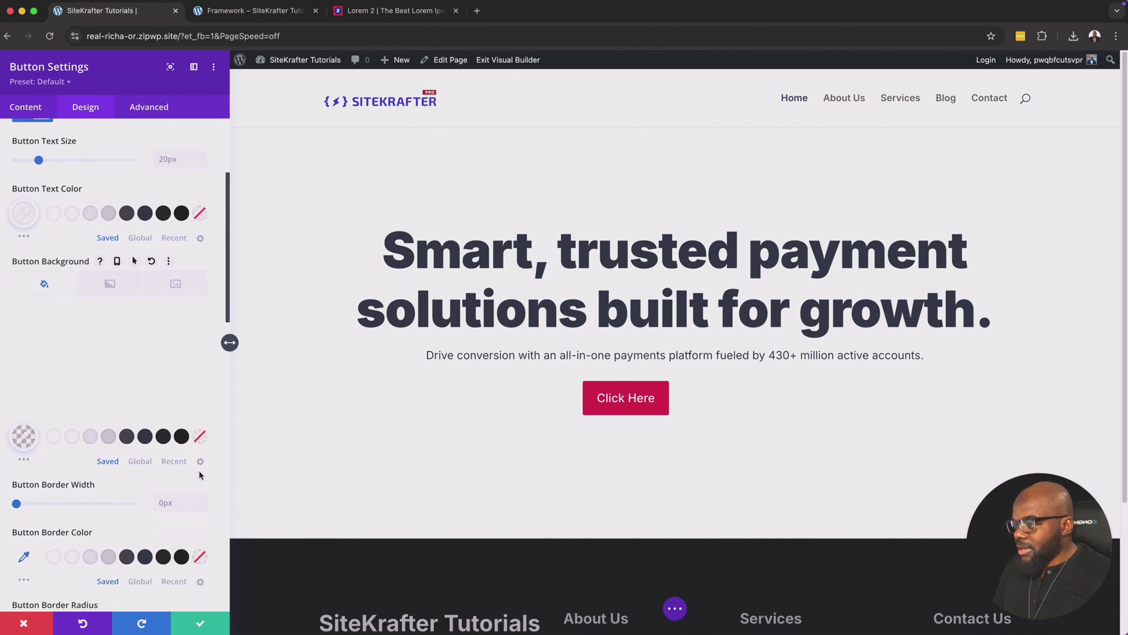
left_click(202, 462)
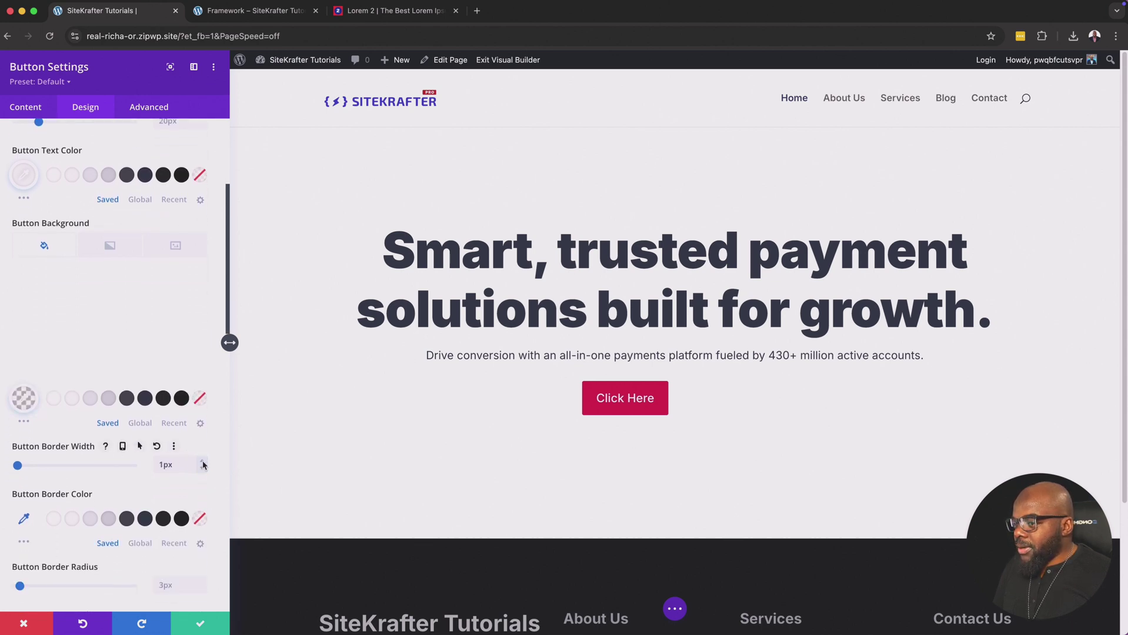
left_click(202, 462)
scroll(202, 465, "down", 3)
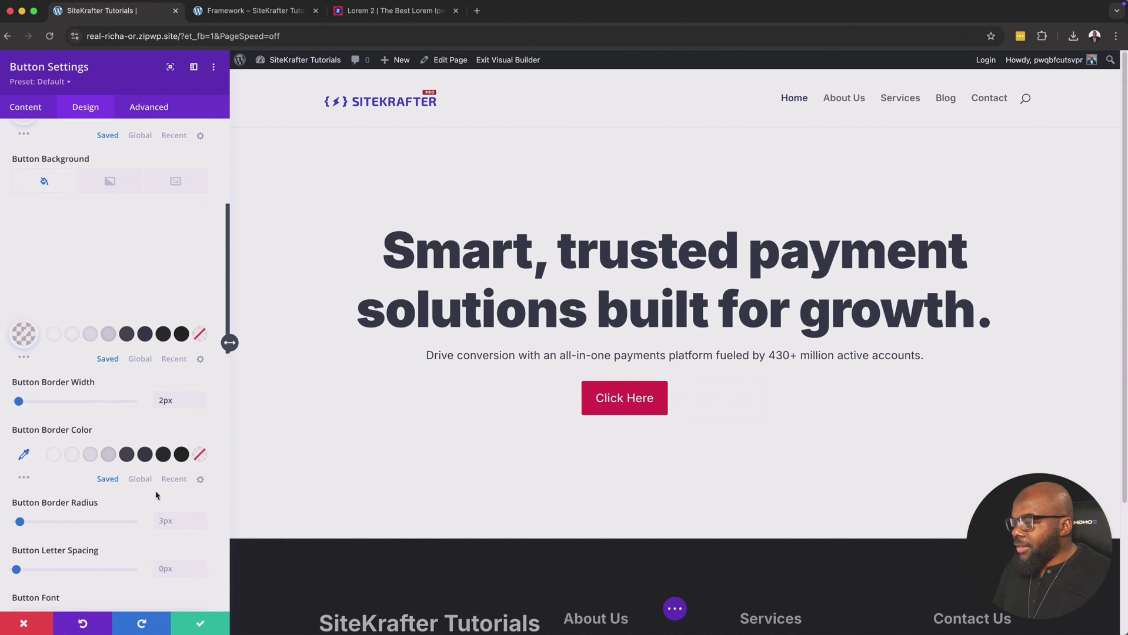
left_click(144, 456)
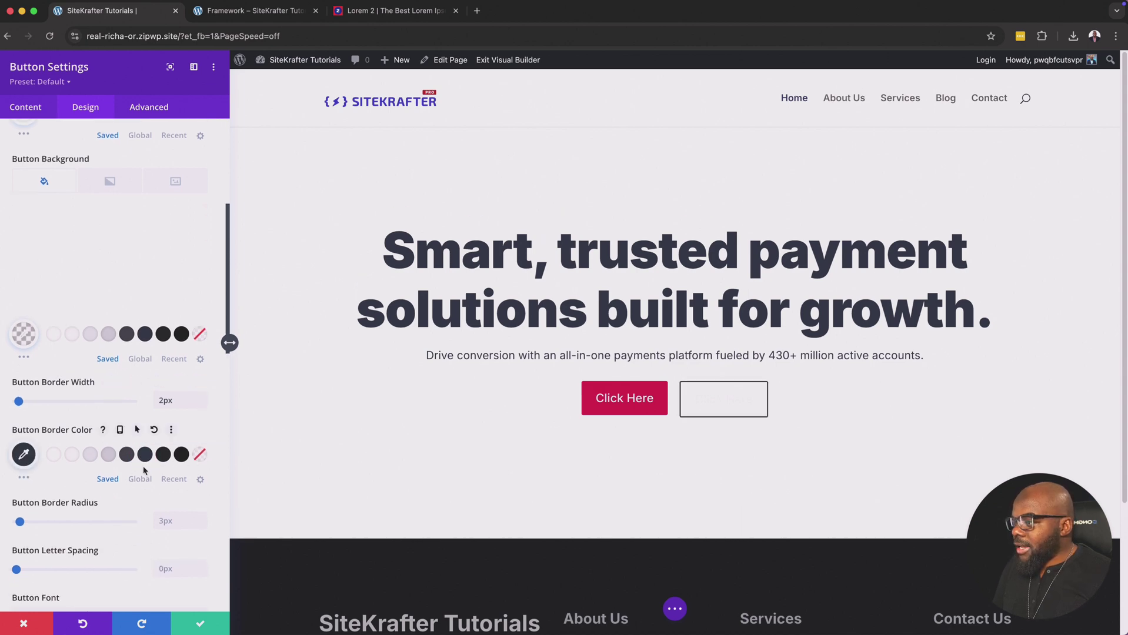
scroll(144, 471, "up", 3)
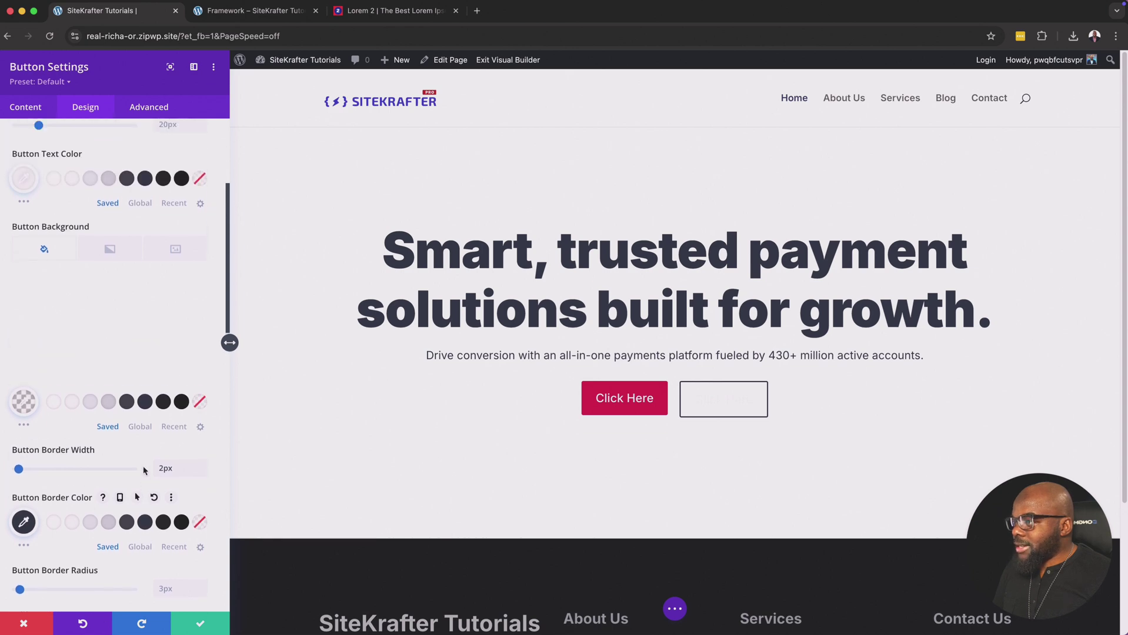
left_click(145, 187)
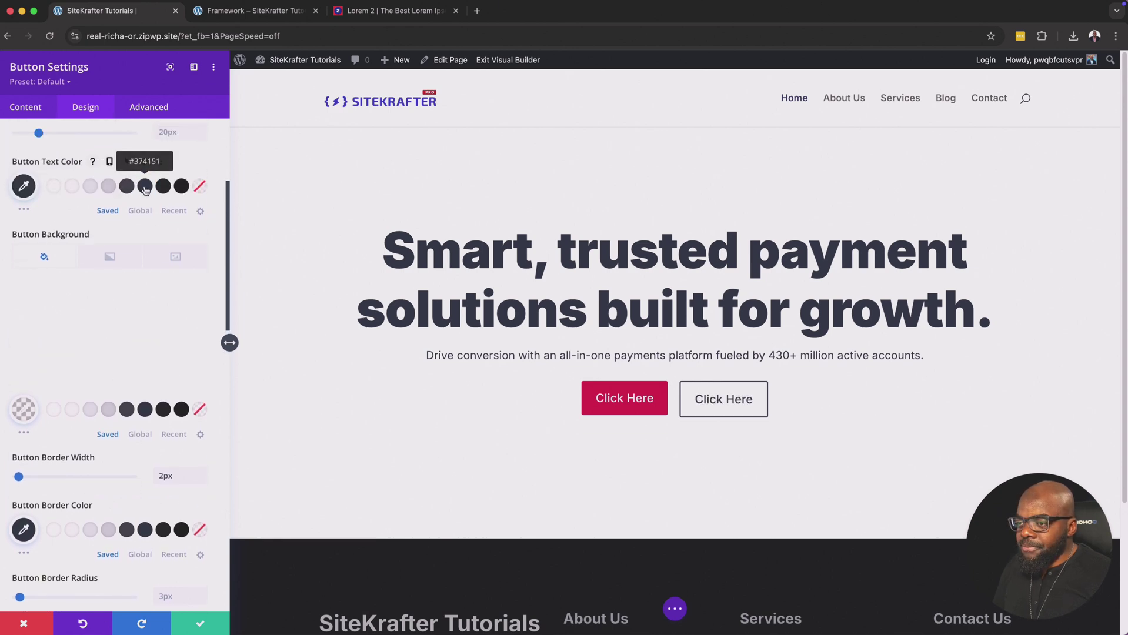
Set the second button's top and bottom padding to 10px and save the button settings
scroll(145, 383, "down", 6)
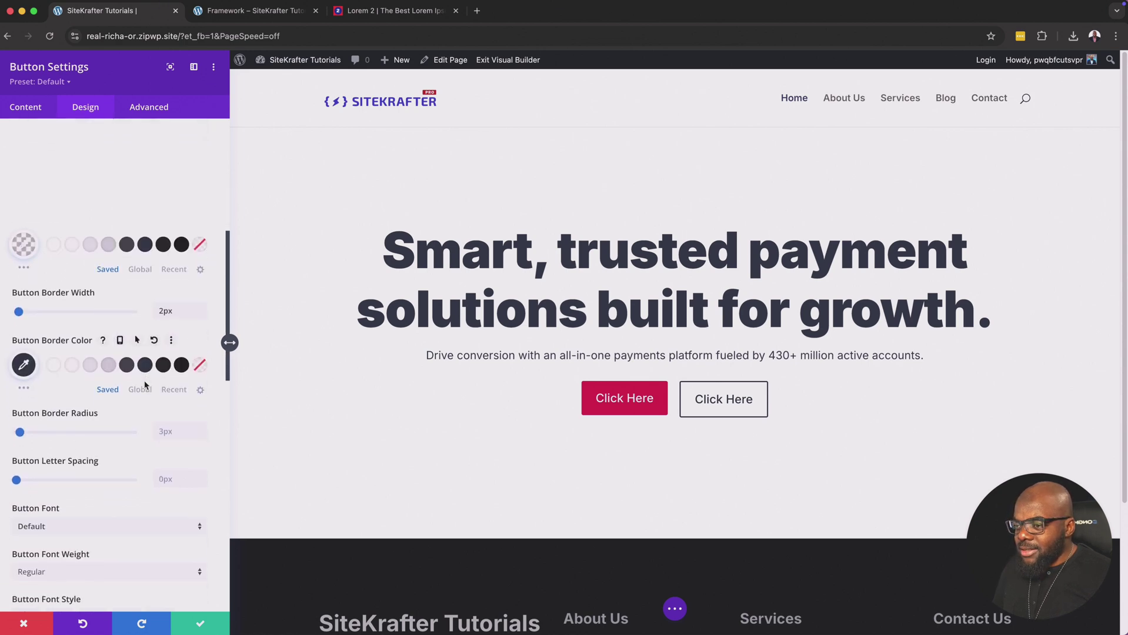
scroll(145, 386, "down", 12)
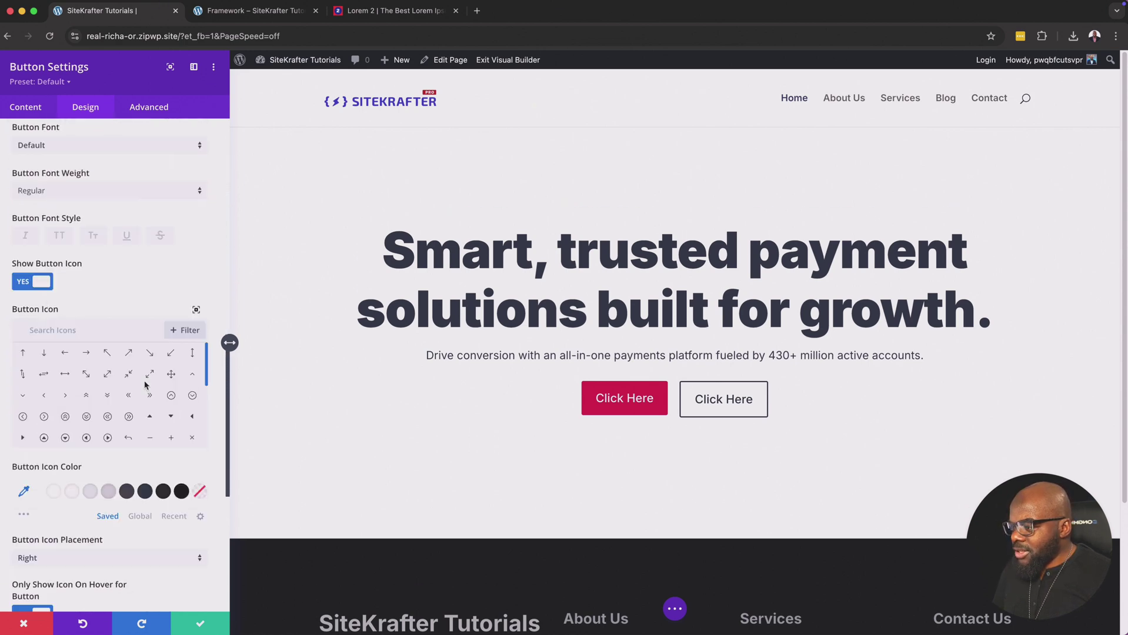
scroll(144, 385, "down", 10)
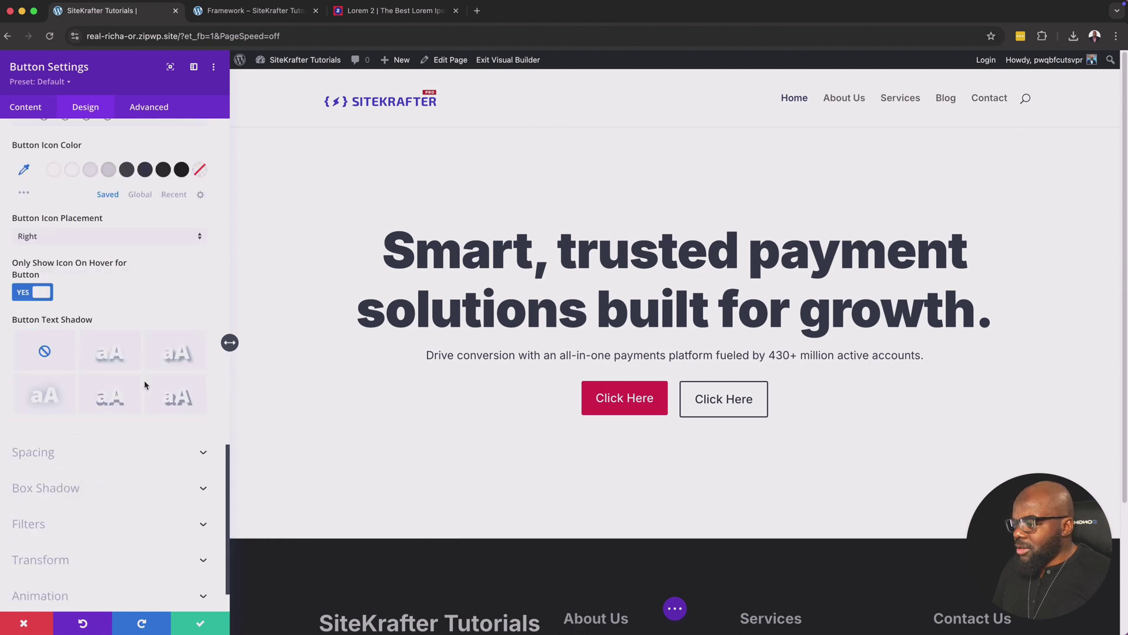
left_click(78, 453)
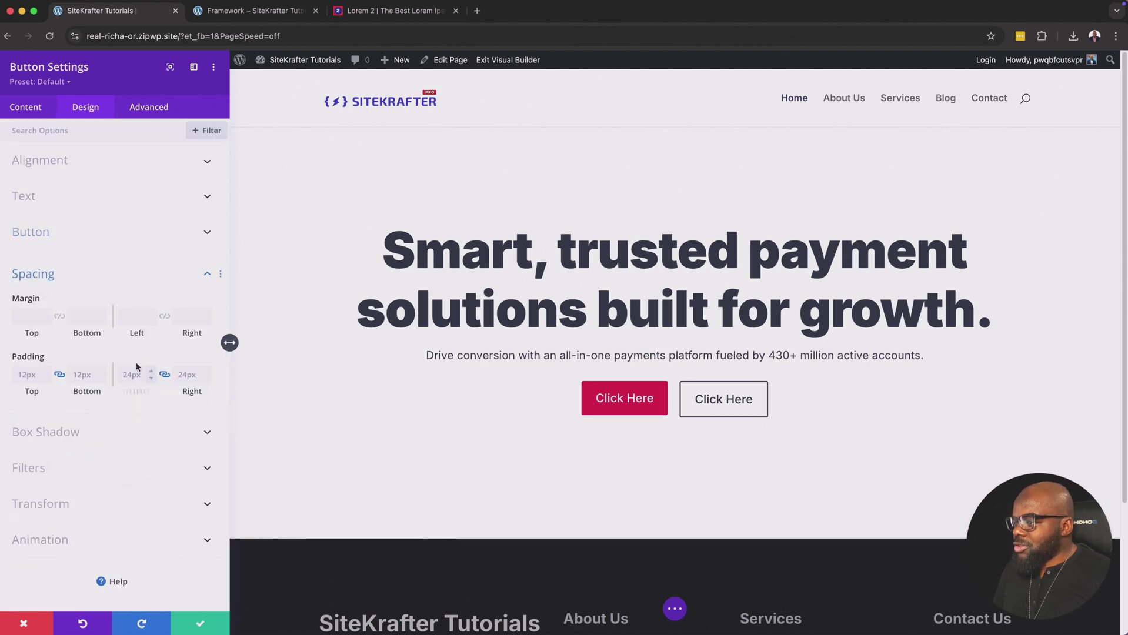
left_click(101, 380)
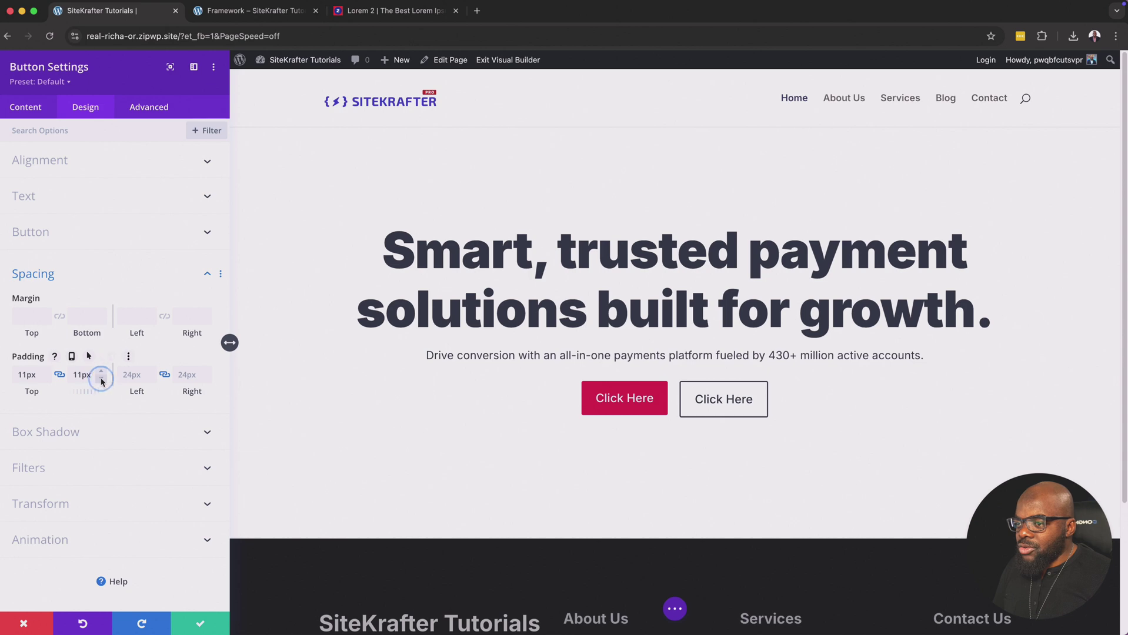
left_click(102, 380)
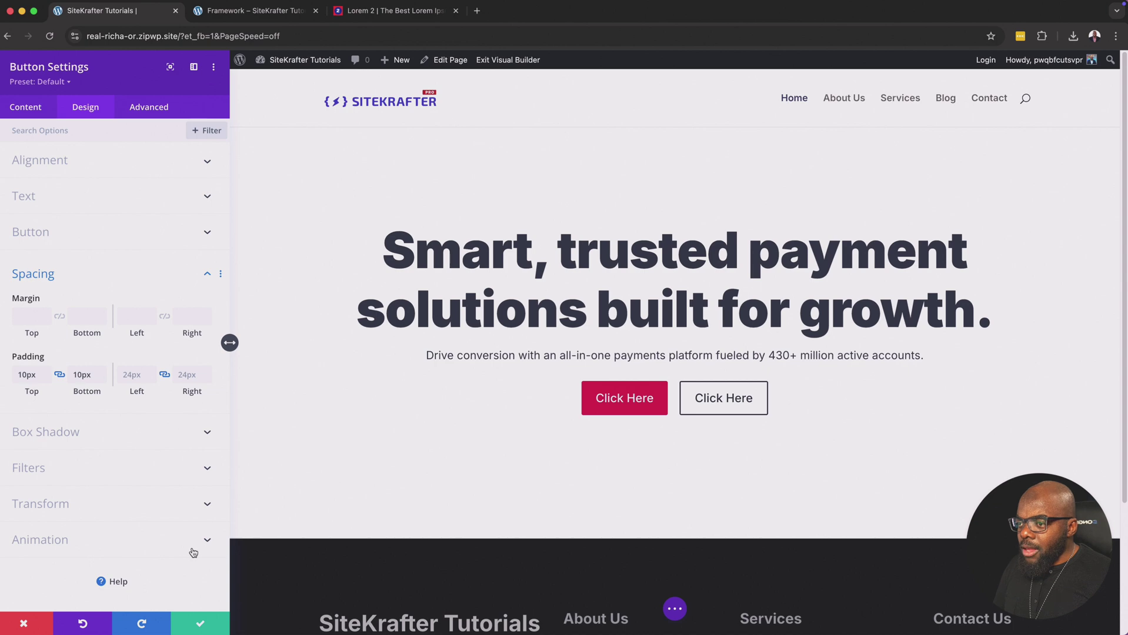
left_click(201, 625)
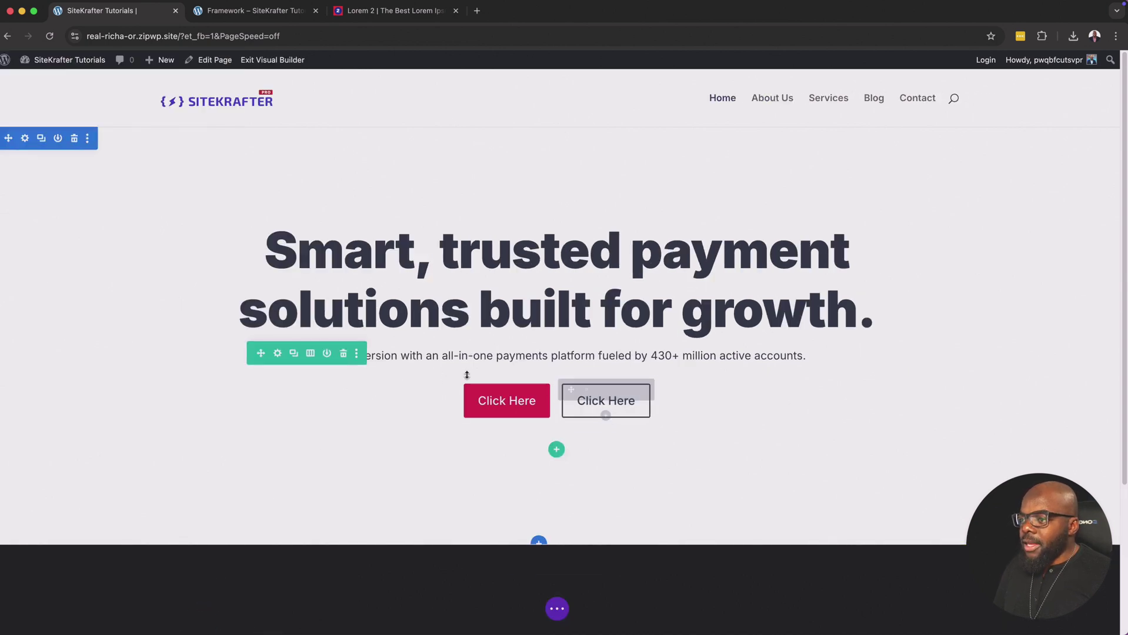
Give the button row the CSS classes no-padding and margin-top-medium, and save the row settings
left_click(277, 355)
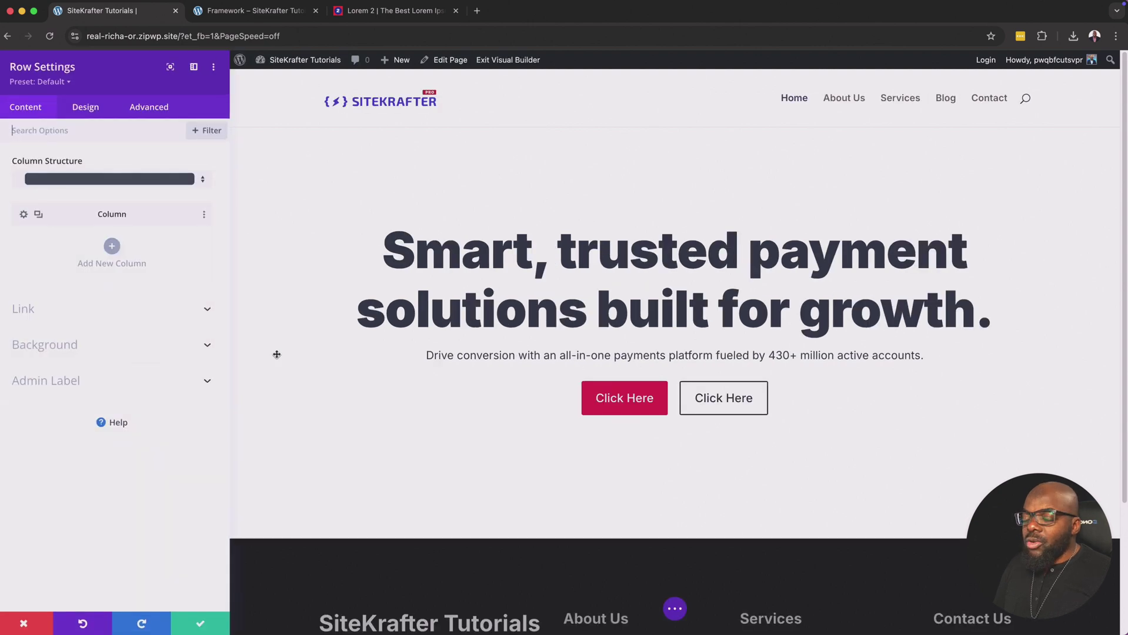
left_click(164, 111)
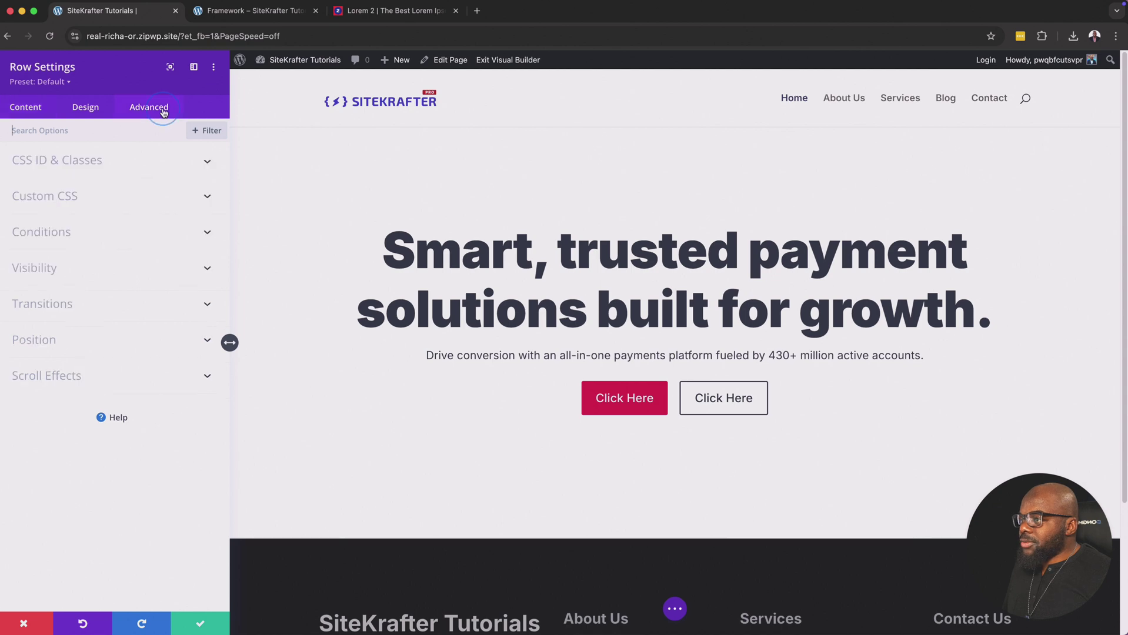
left_click(101, 164)
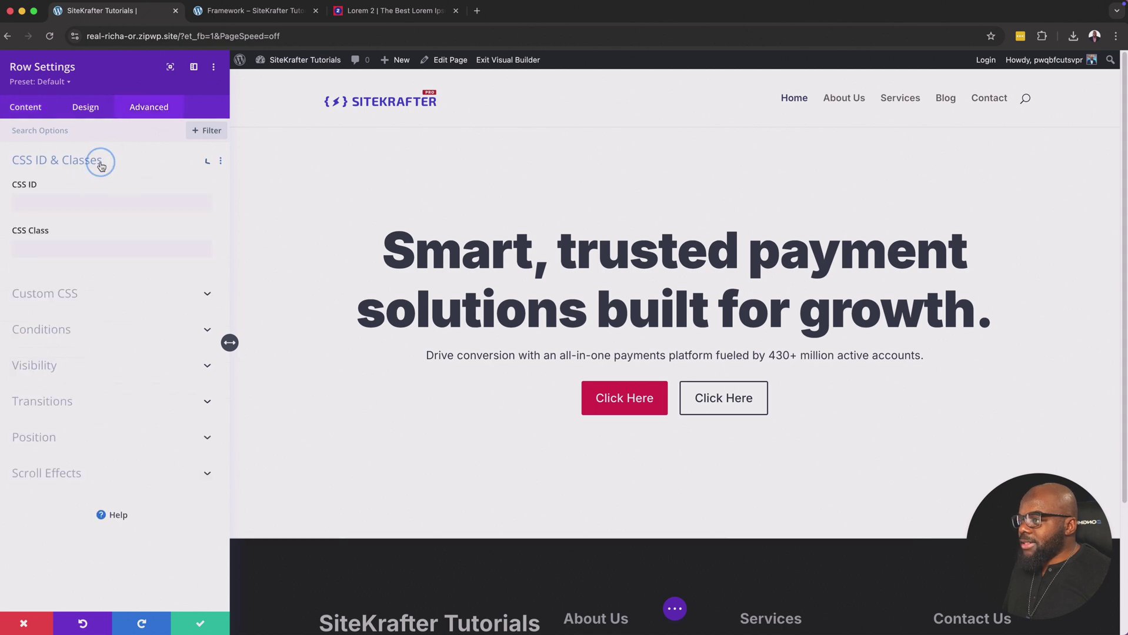
left_click(94, 250)
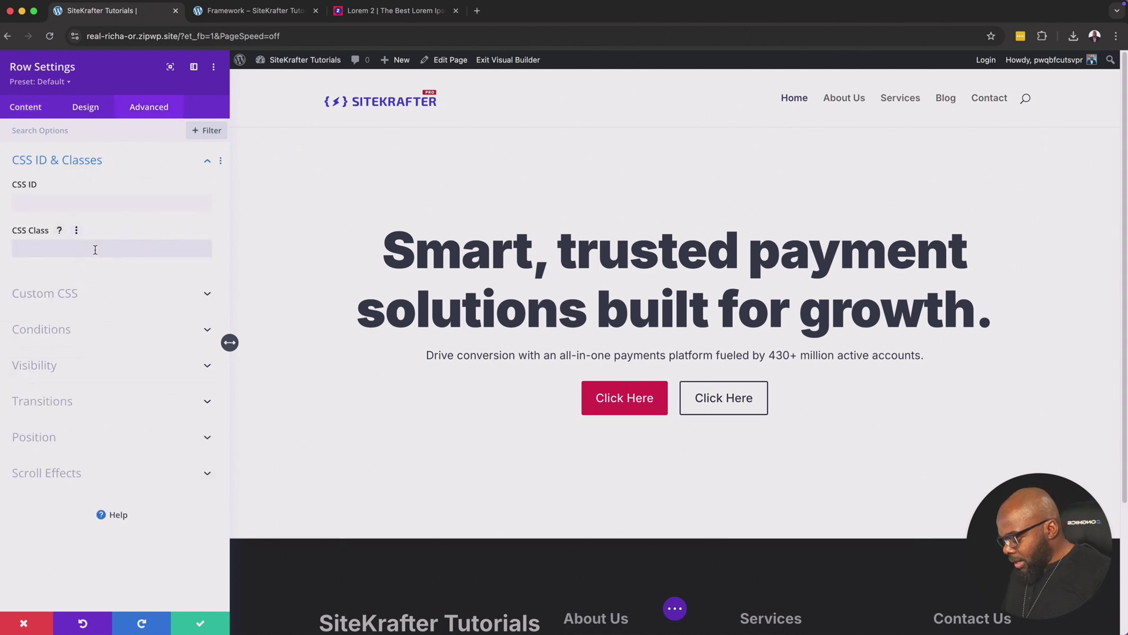
type("no-padd")
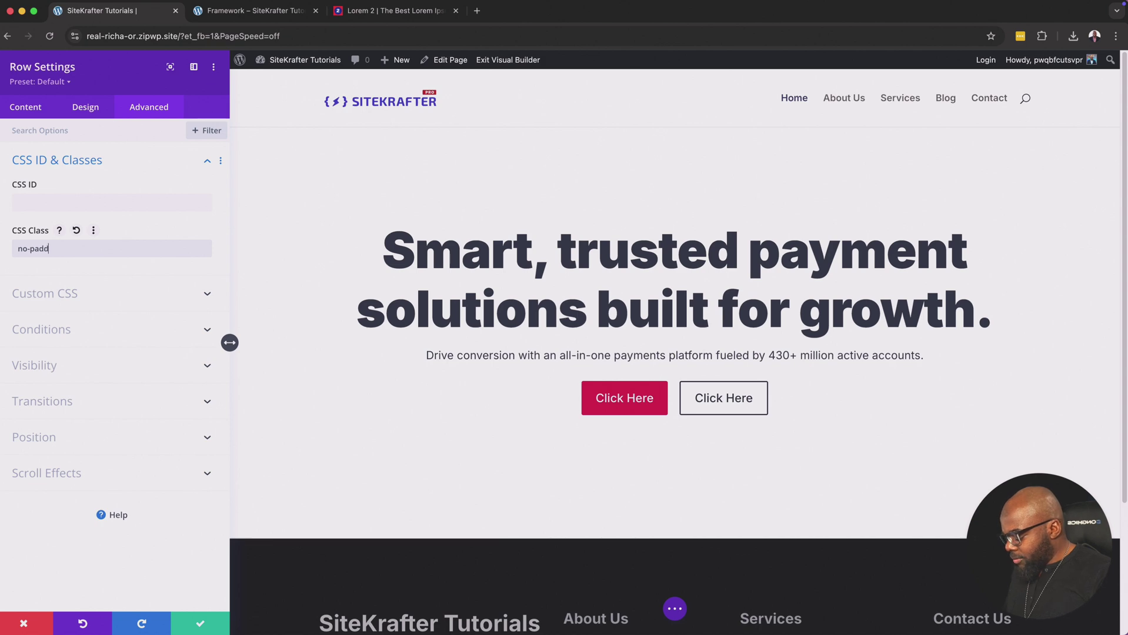
type("ing margin-top-medi")
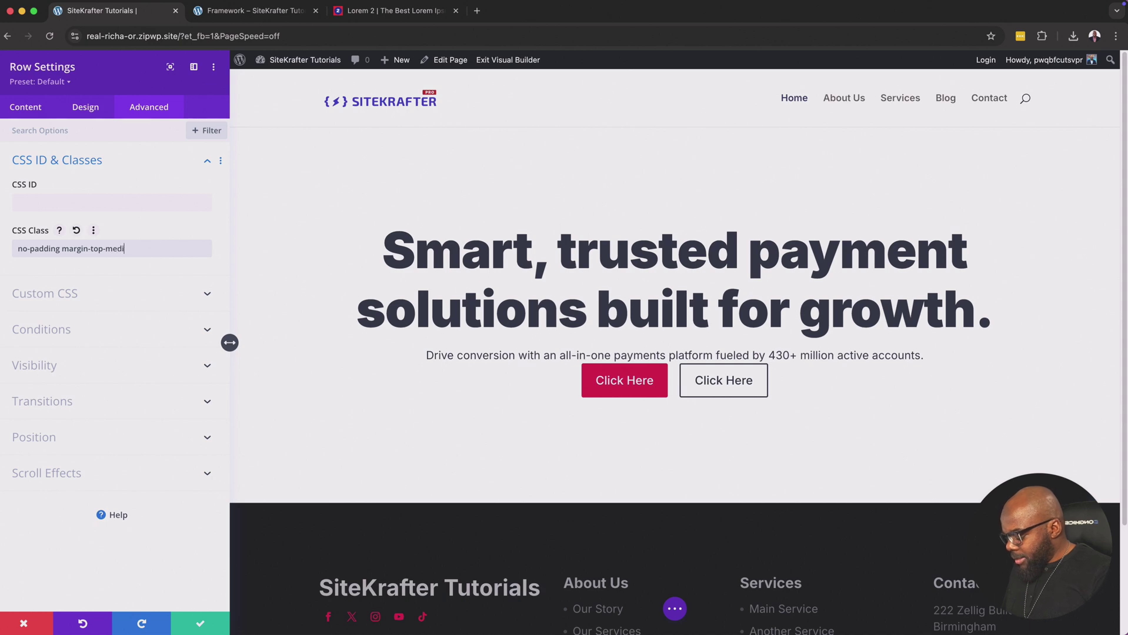
type("m")
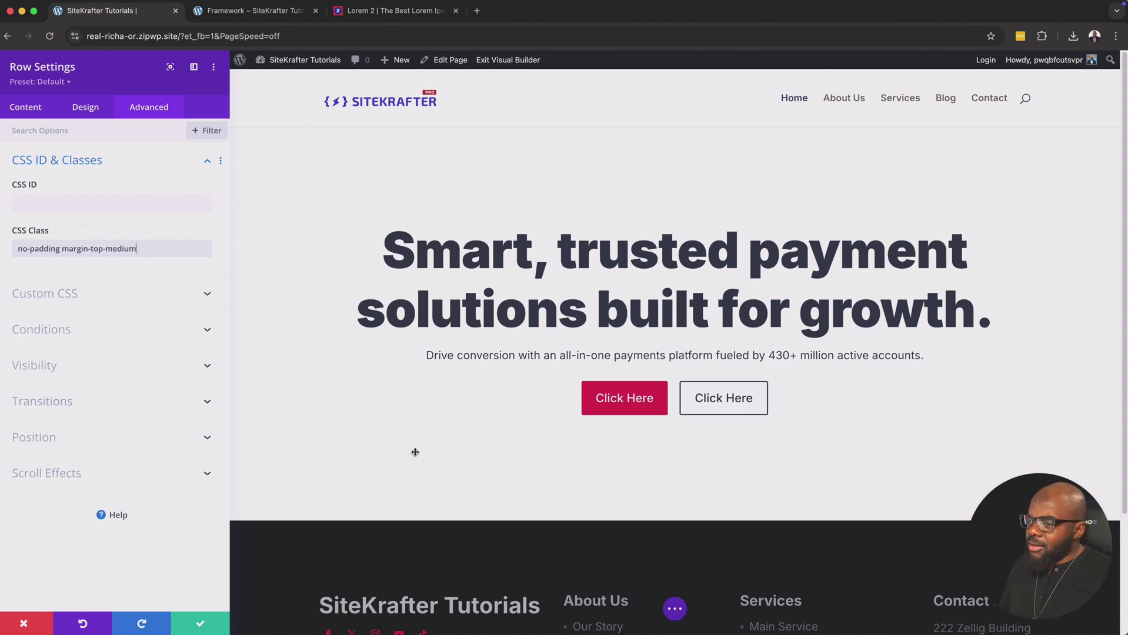
left_click(211, 625)
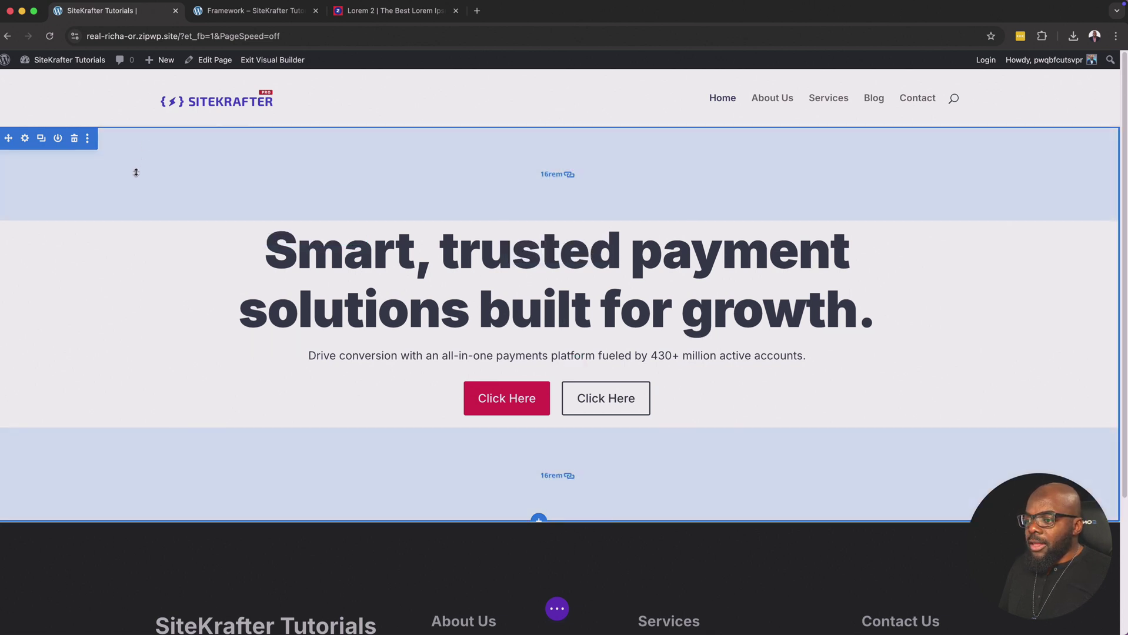
Add a gradient background to the hero section
left_click(25, 139)
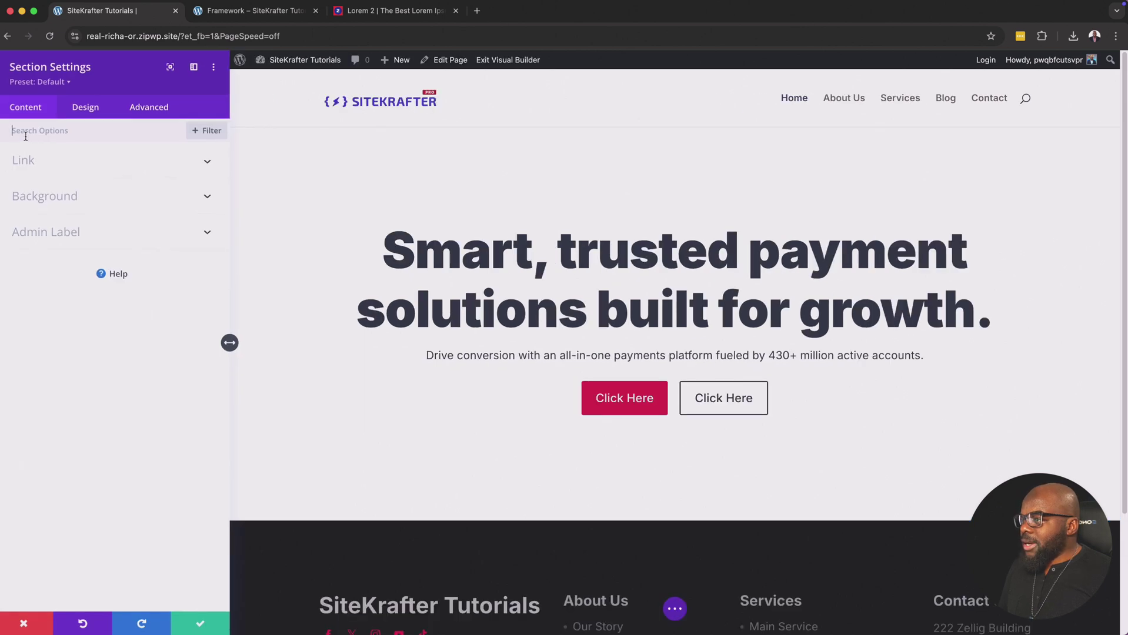
left_click(70, 201)
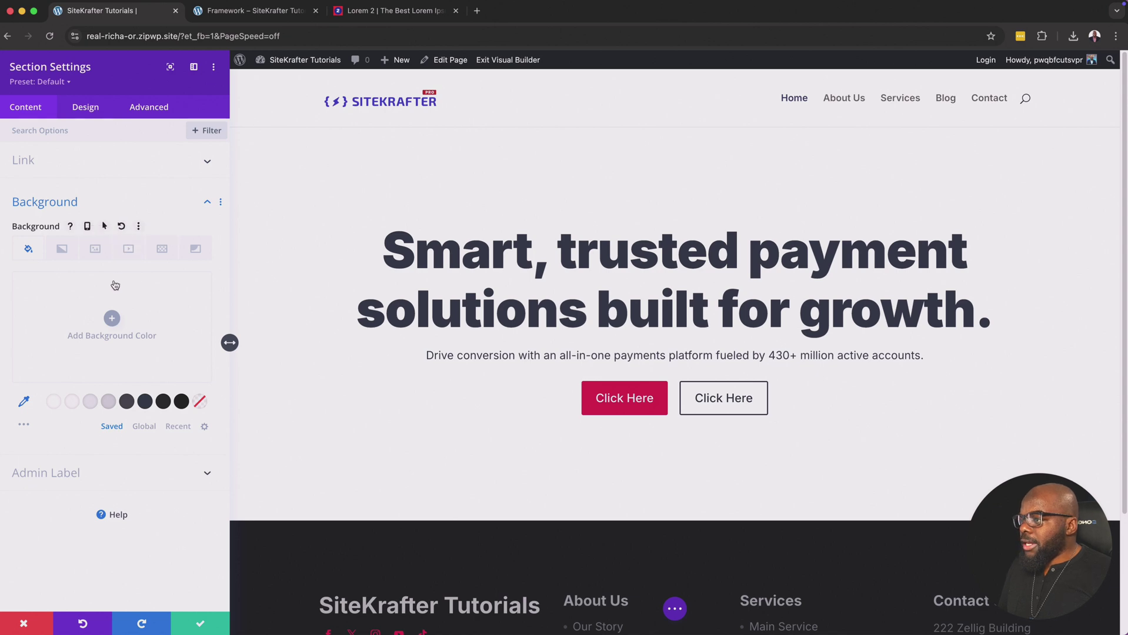
left_click(60, 249)
left_click(113, 321)
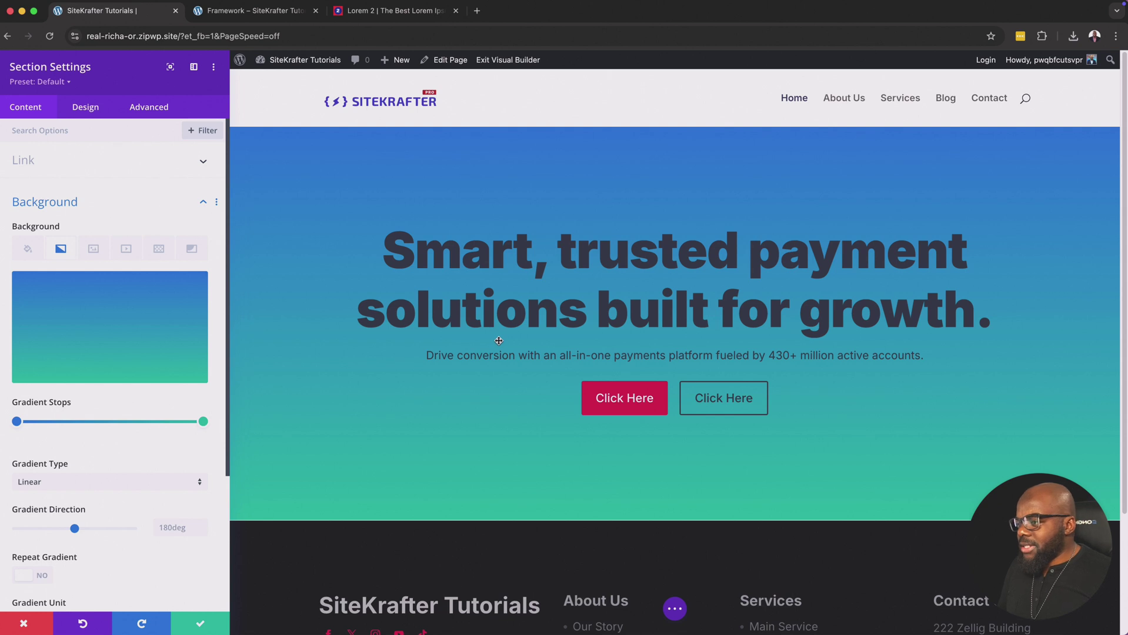
left_click(70, 483)
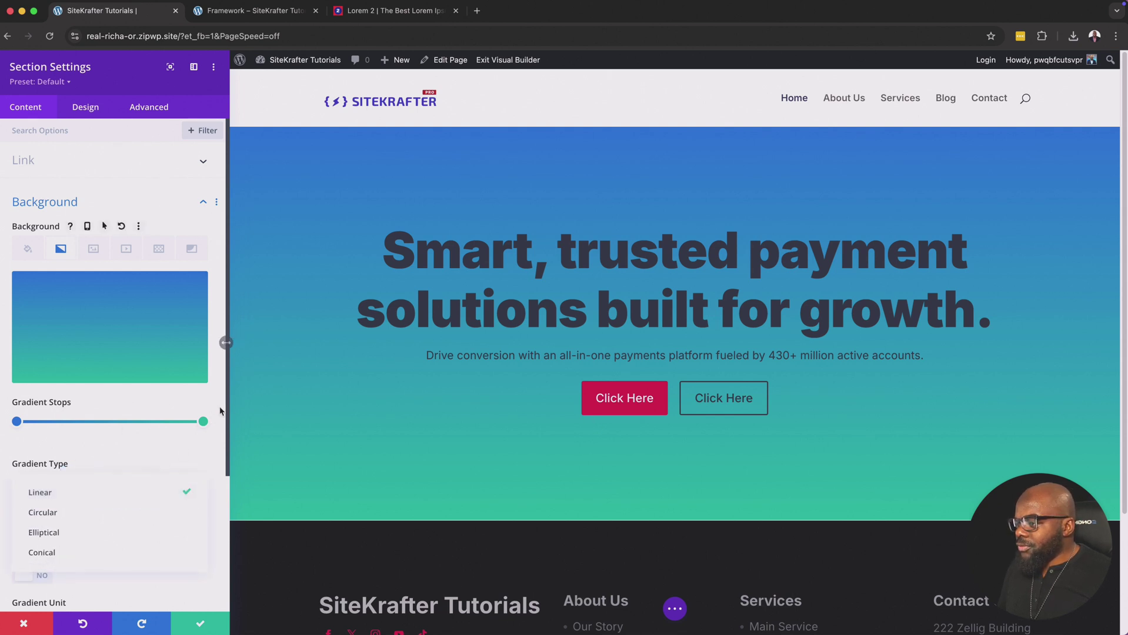
Make the gradient's end stop transparent and lower the blue start stop's opacity to 0.66
left_click(203, 422)
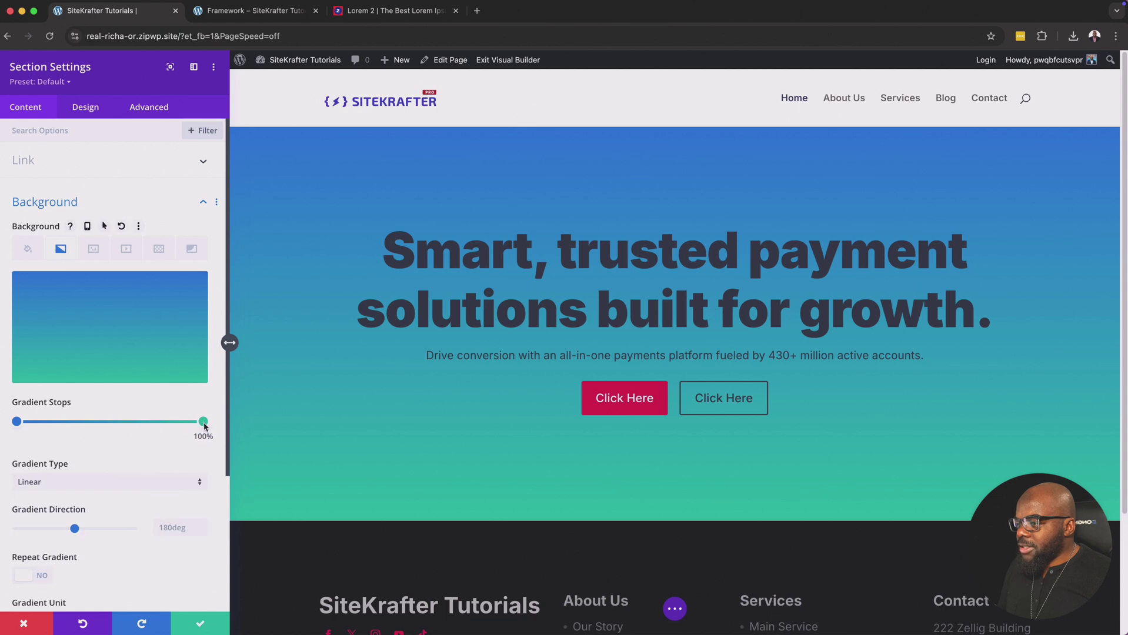
left_click(203, 422)
left_click(200, 402)
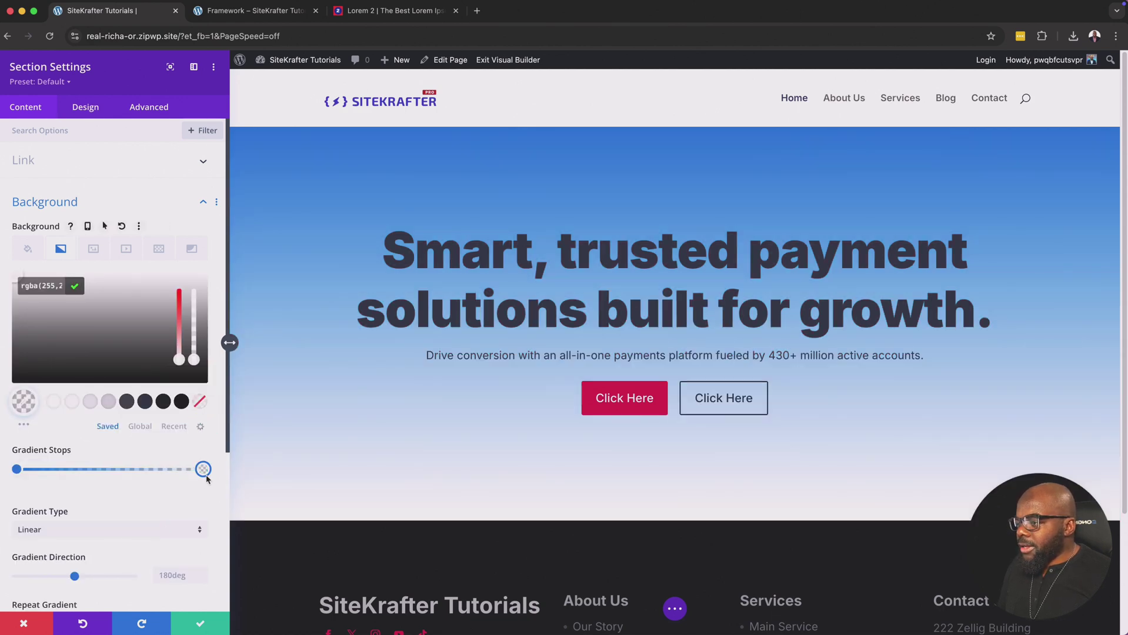
left_click(17, 469)
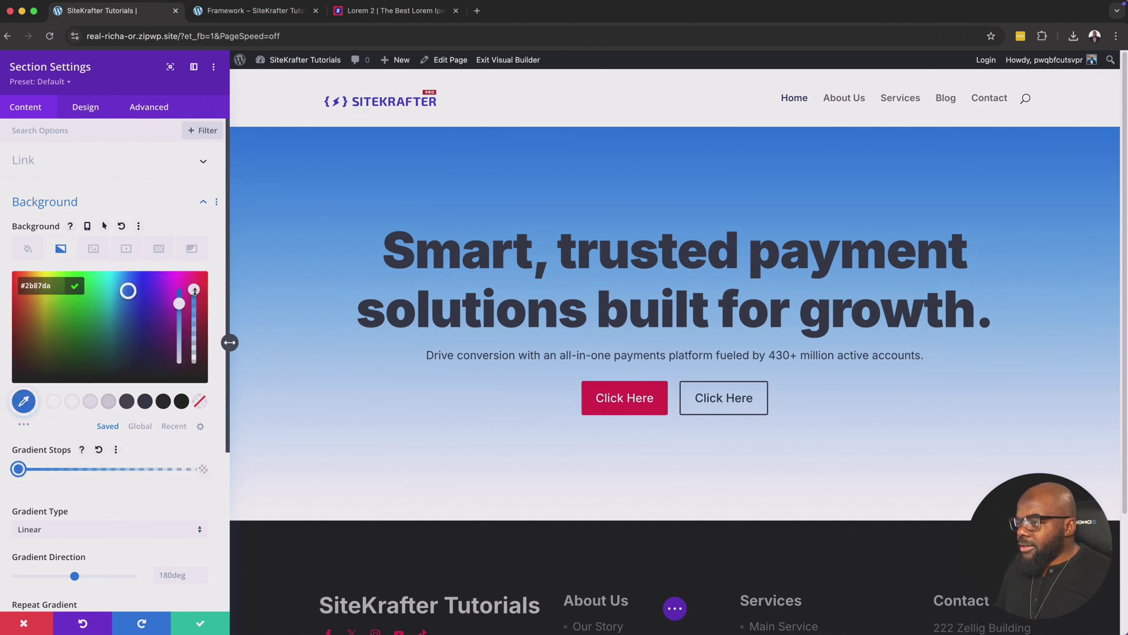
left_click_drag(195, 290, 199, 324)
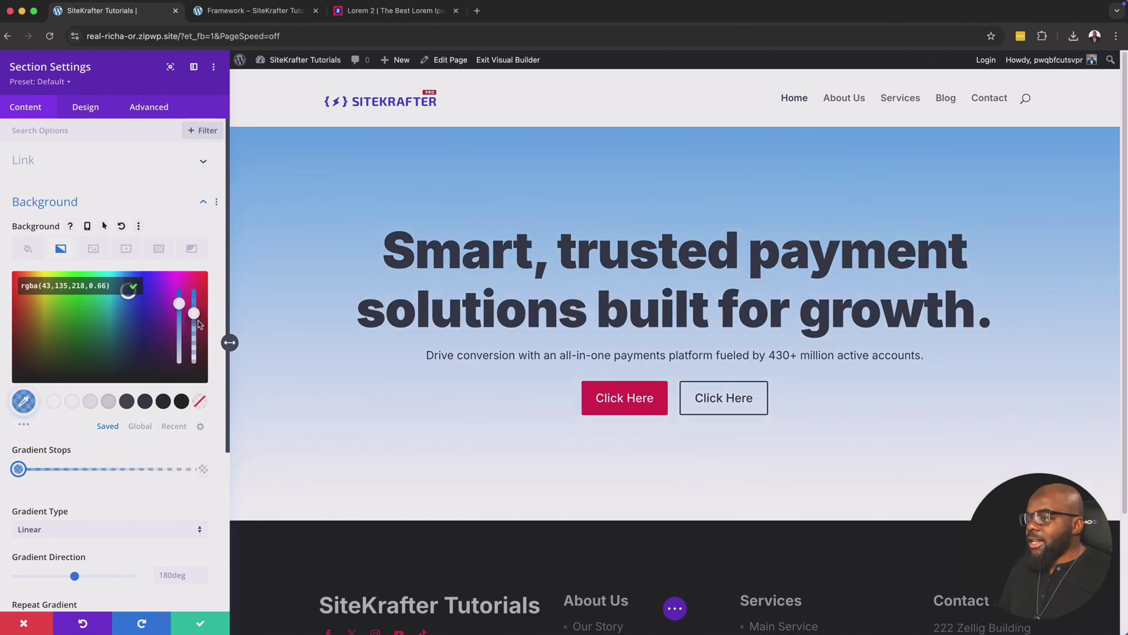
Add a background pattern to the hero section and choose the Squares pattern
left_click(161, 249)
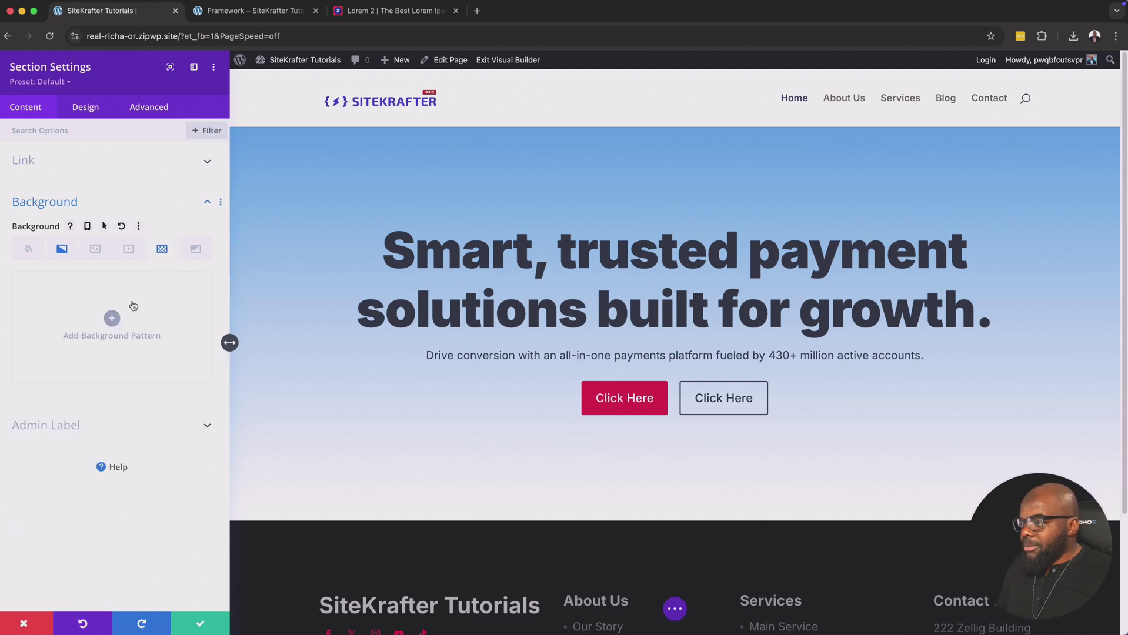
left_click(112, 318)
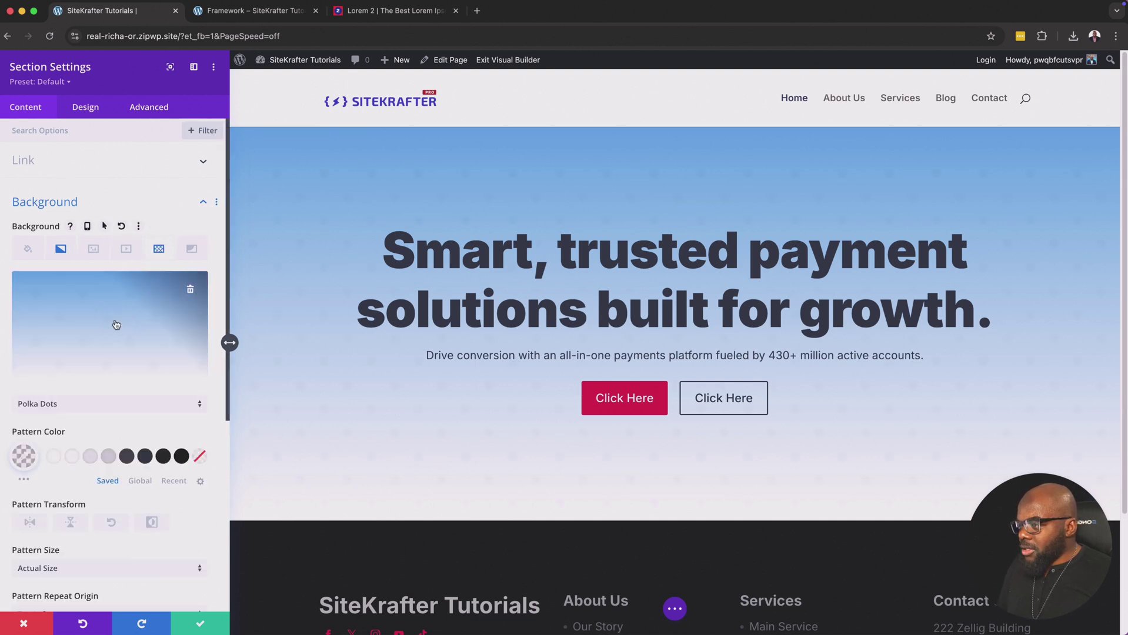
left_click(98, 406)
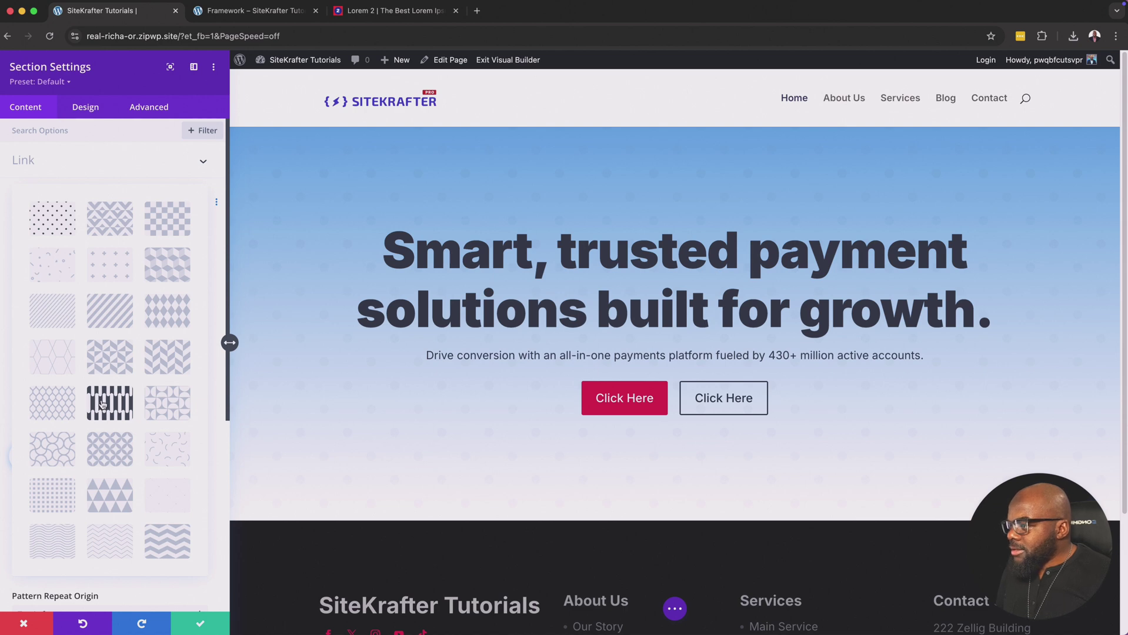
left_click(59, 503)
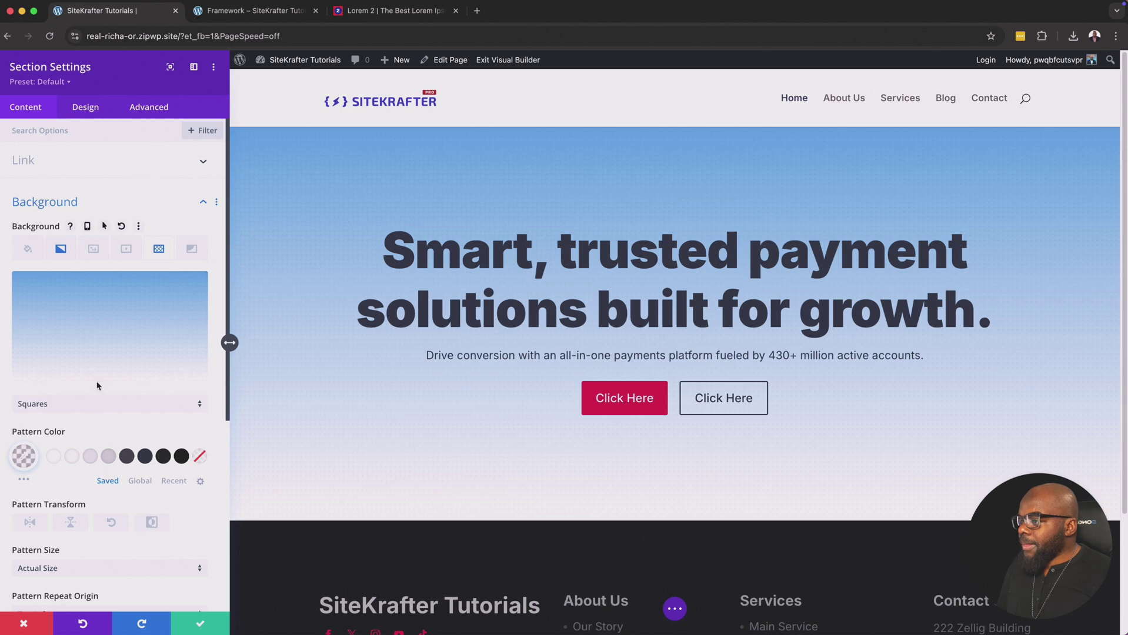
left_click(104, 407)
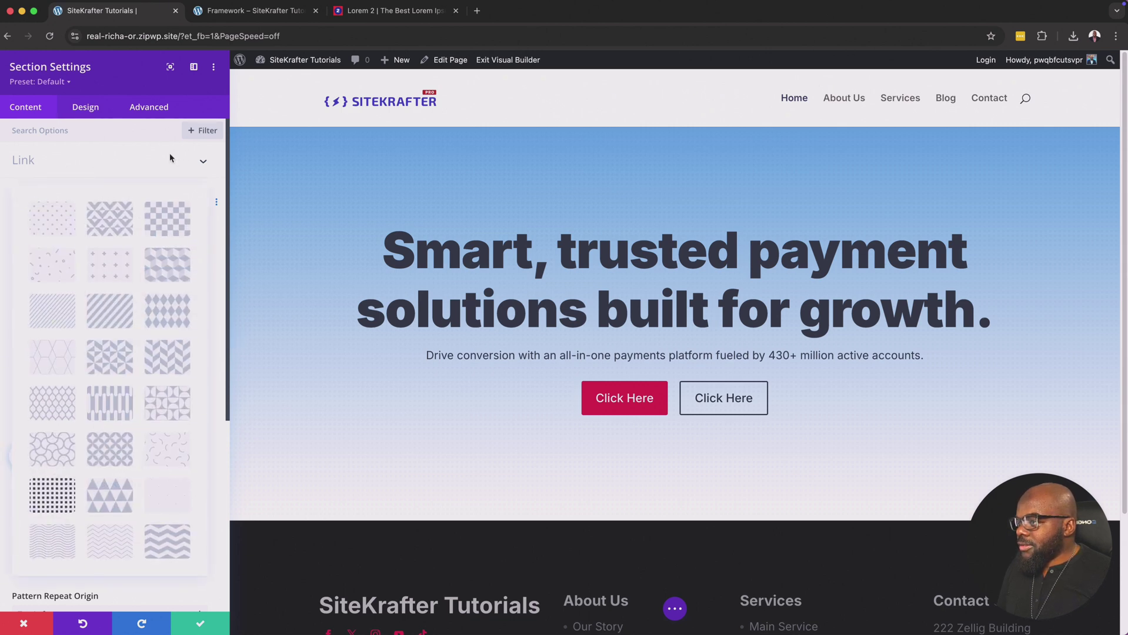
Change the section's background gradient type to Circular
left_click(64, 250)
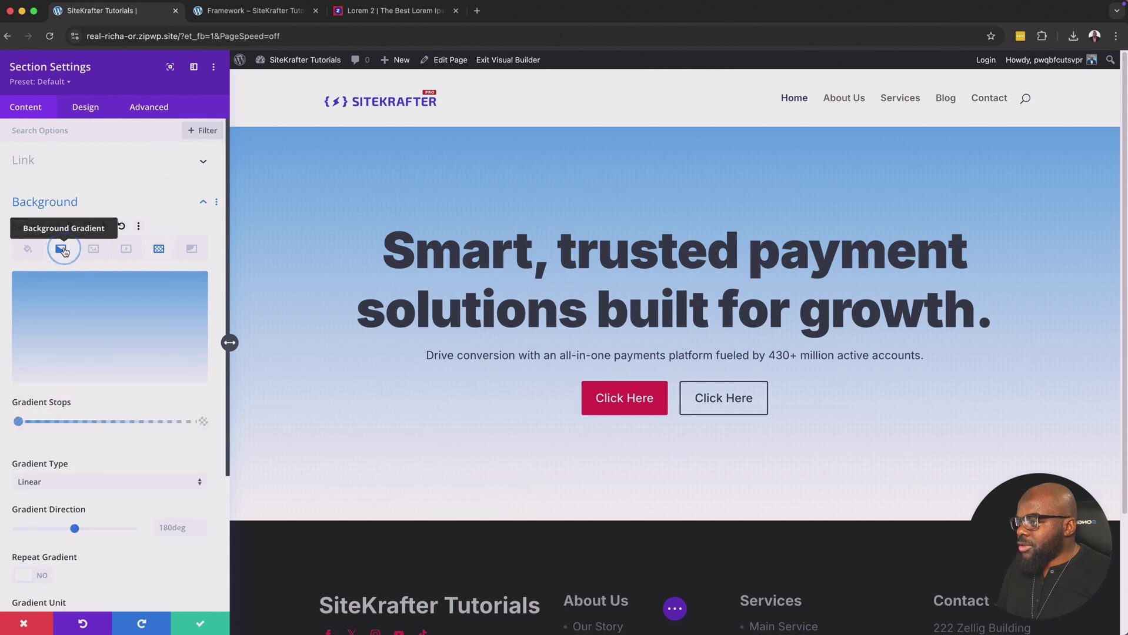
scroll(121, 503, "down", 1)
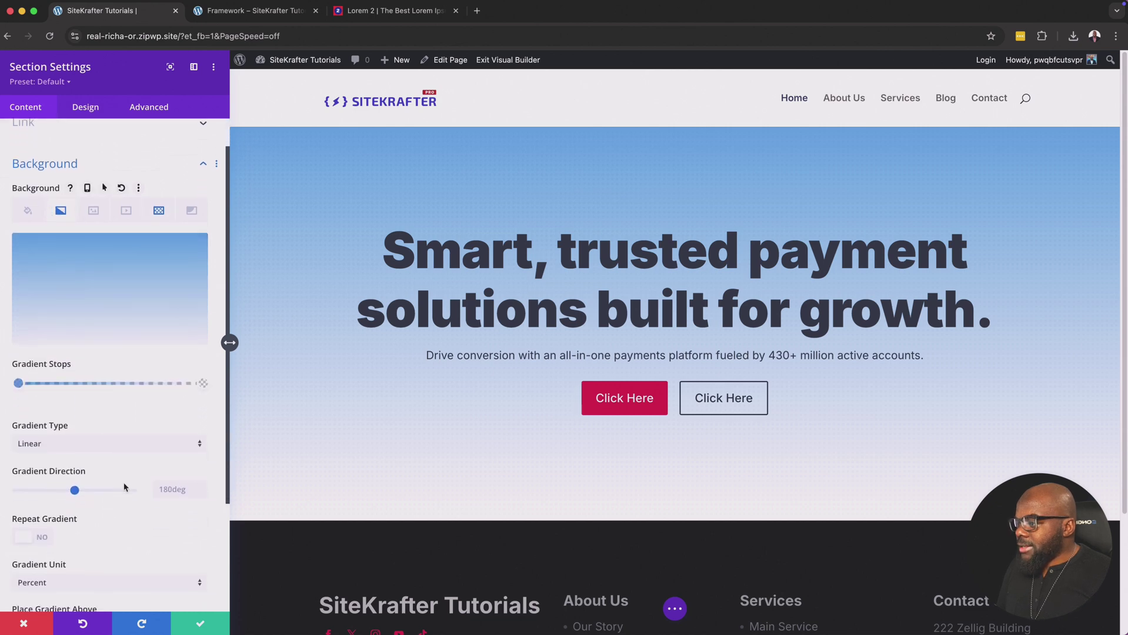
left_click(130, 449)
left_click(117, 472)
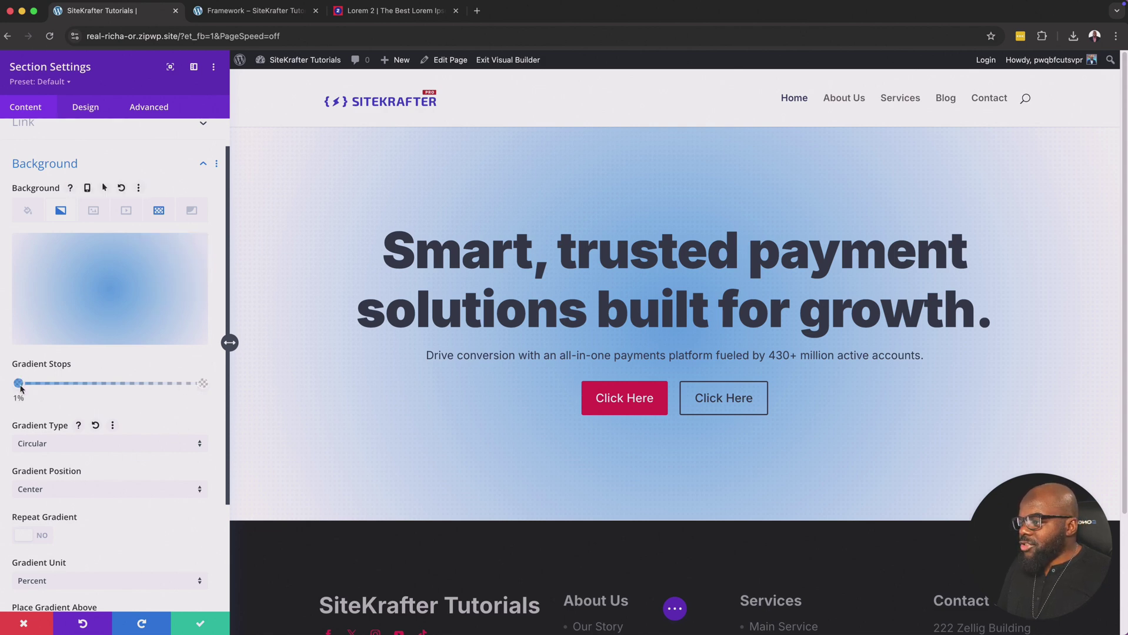
Lower the blue gradient stop's opacity to 0.33, placing it about a quarter along the bar and the transparent stop about three quarters along
left_click_drag(20, 385, 108, 386)
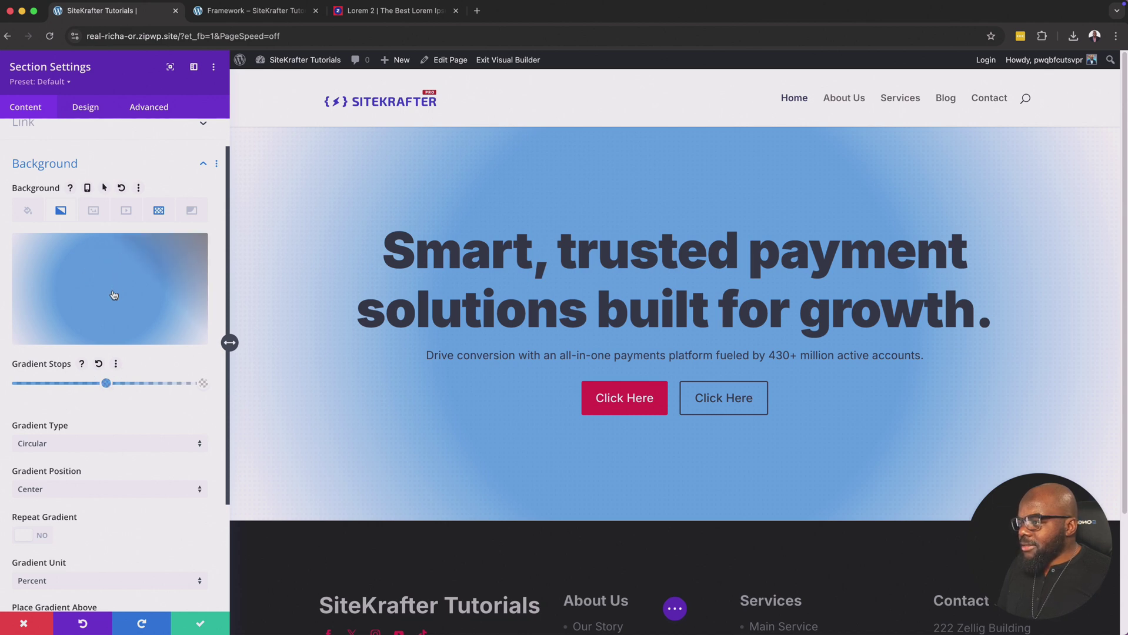
left_click(106, 383)
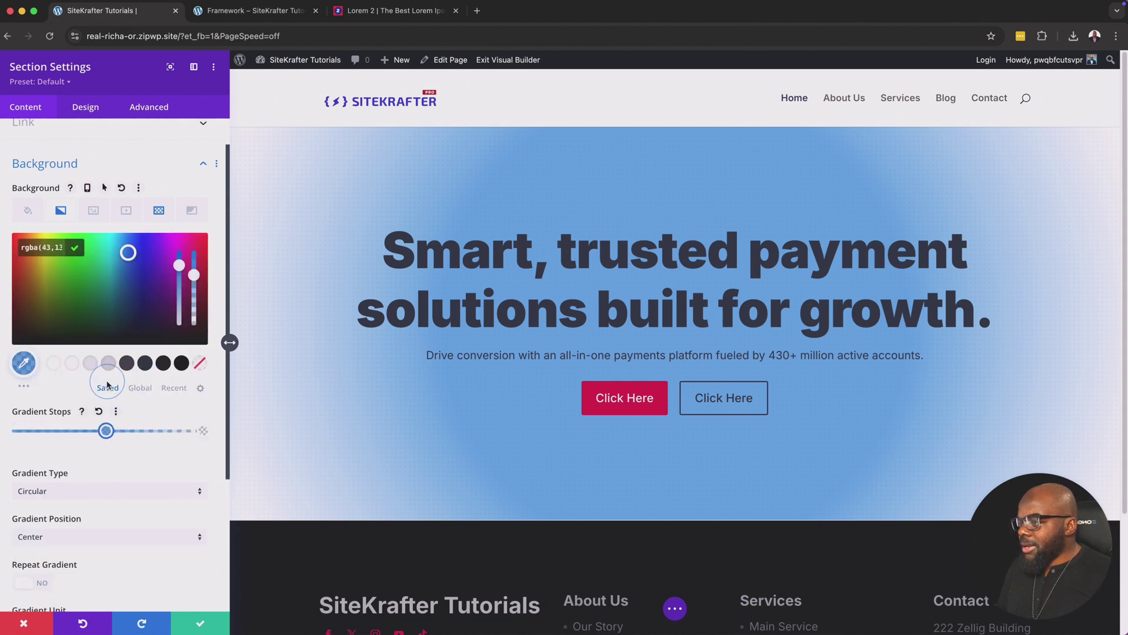
left_click_drag(196, 276, 203, 307)
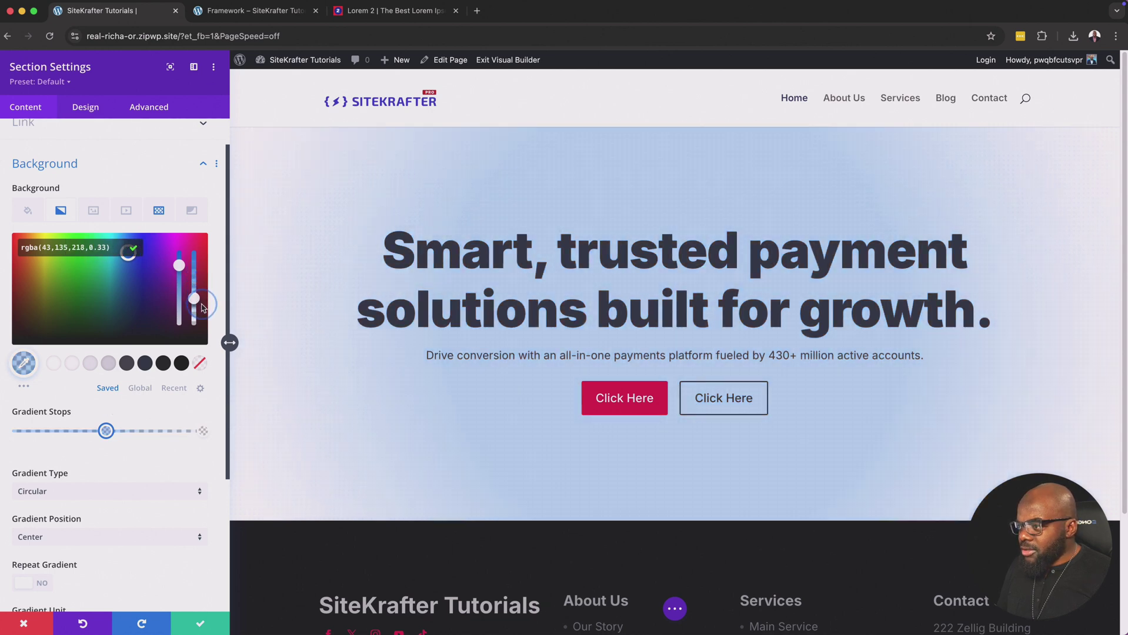
left_click_drag(203, 432, 60, 434)
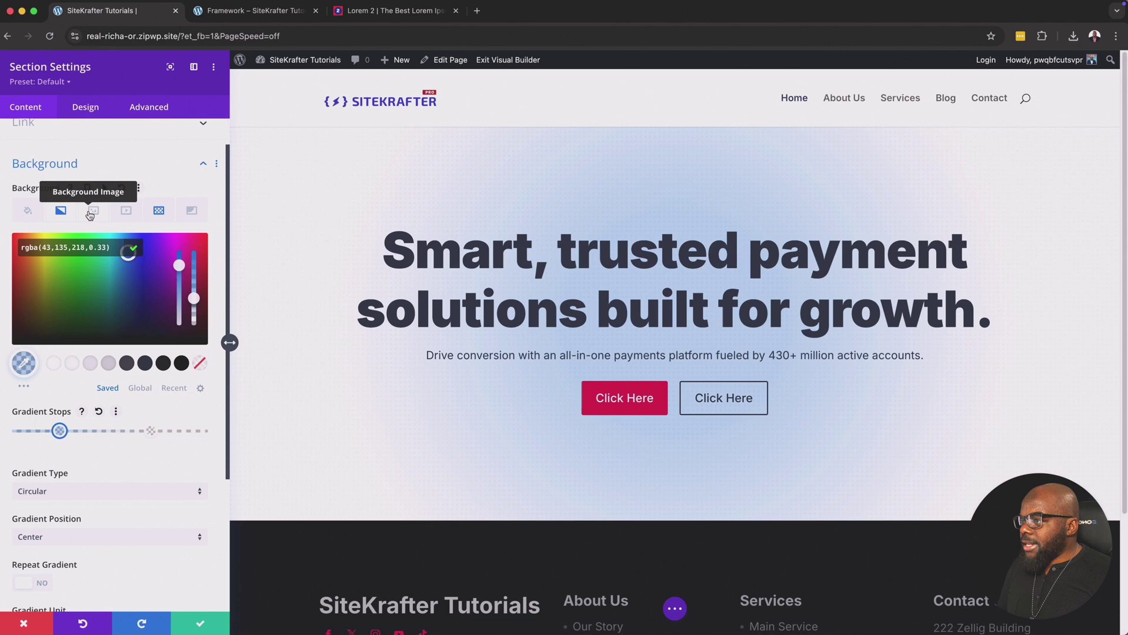
Lower the opacity of the section's background pattern colour to 0.02, keeping it black
left_click(162, 211)
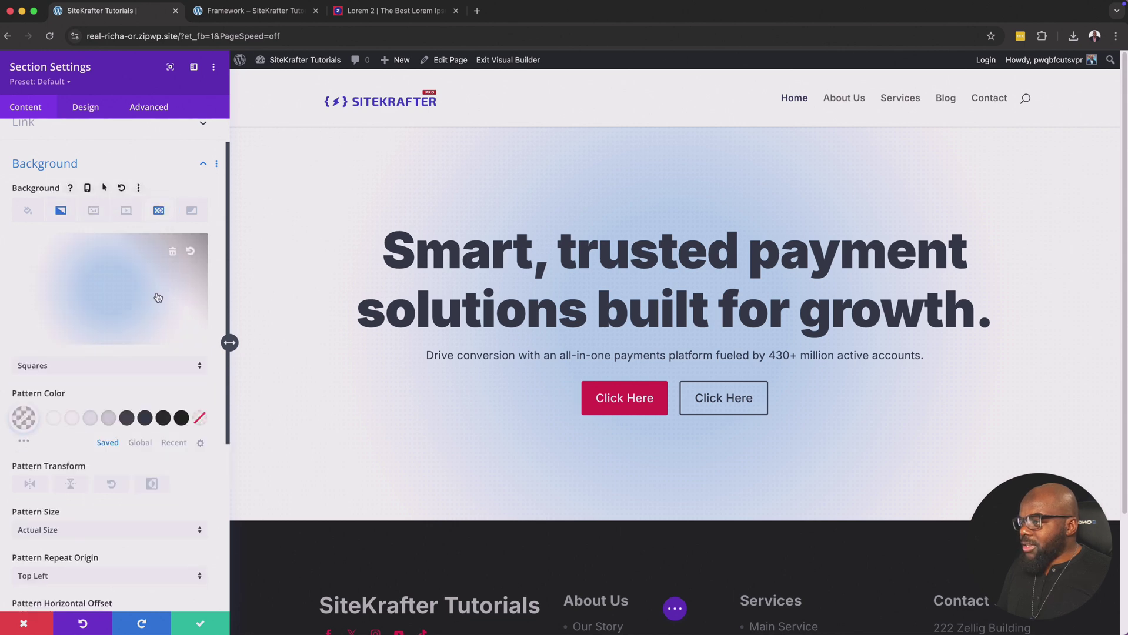
left_click(18, 421)
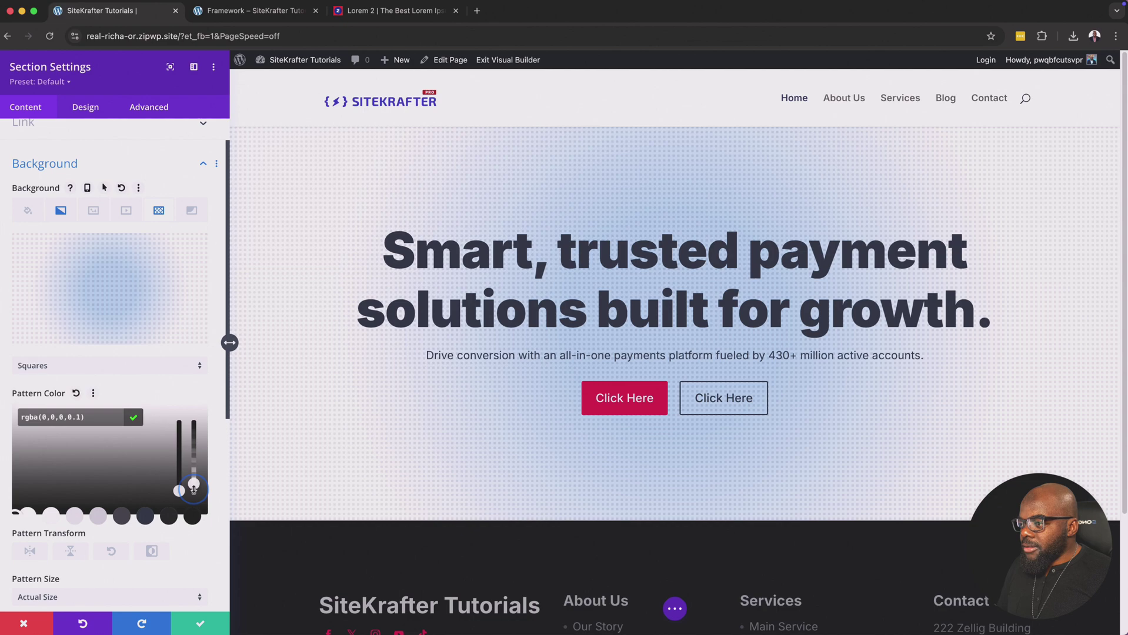
mouse_move(193, 490)
left_mouse_down()
mouse_move(196, 470)
mouse_move(199, 498)
left_mouse_up()
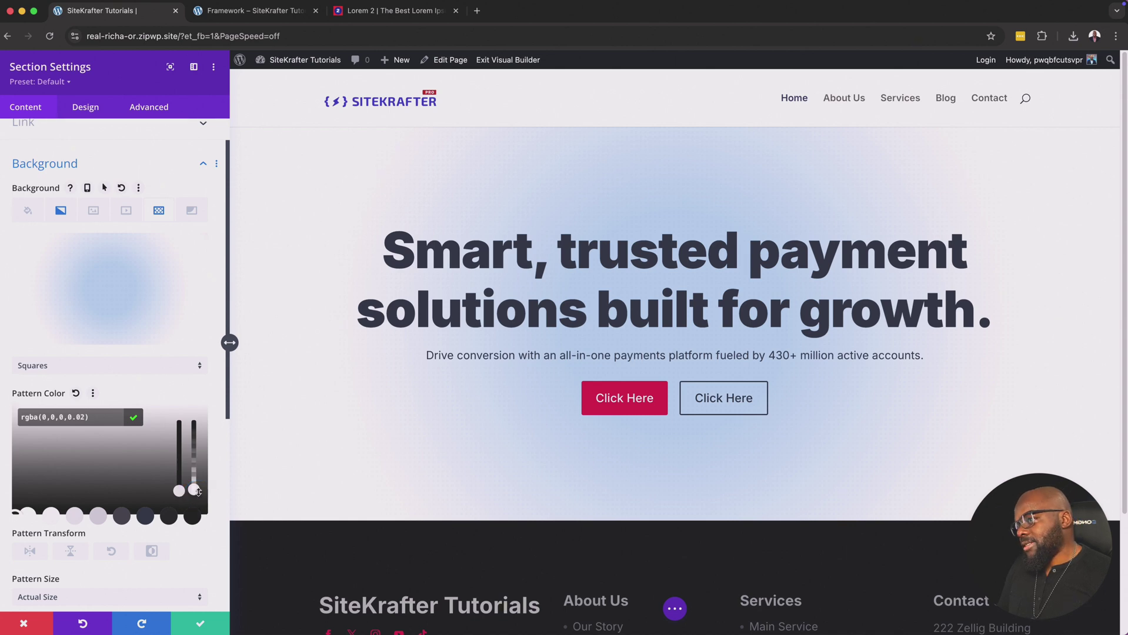
Try a 22% vertical offset on the background pattern and reset it to its default
scroll(198, 499, "down", 4)
scroll(198, 496, "down", 1)
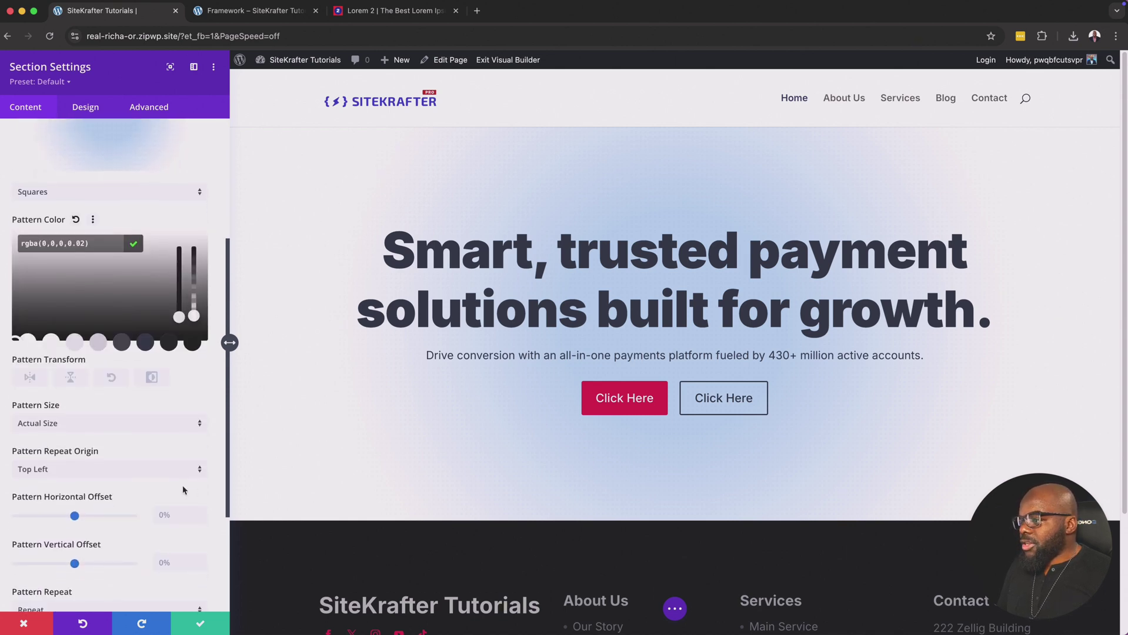
scroll(183, 490, "down", 3)
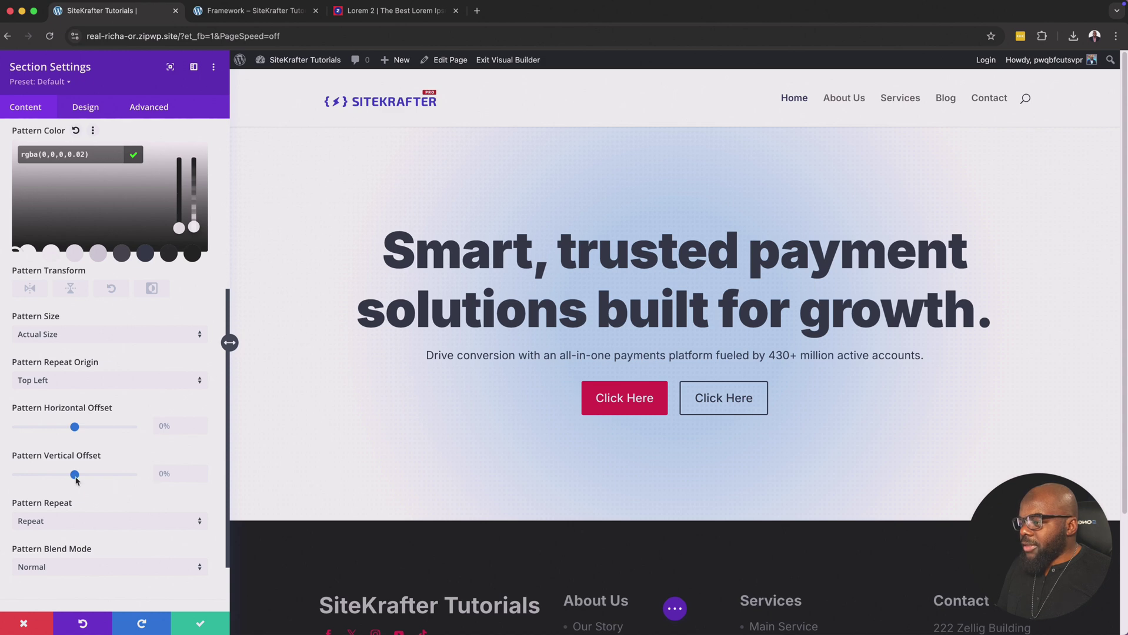
mouse_move(75, 479)
left_mouse_down()
mouse_move(107, 480)
mouse_move(53, 476)
mouse_move(88, 475)
left_mouse_up()
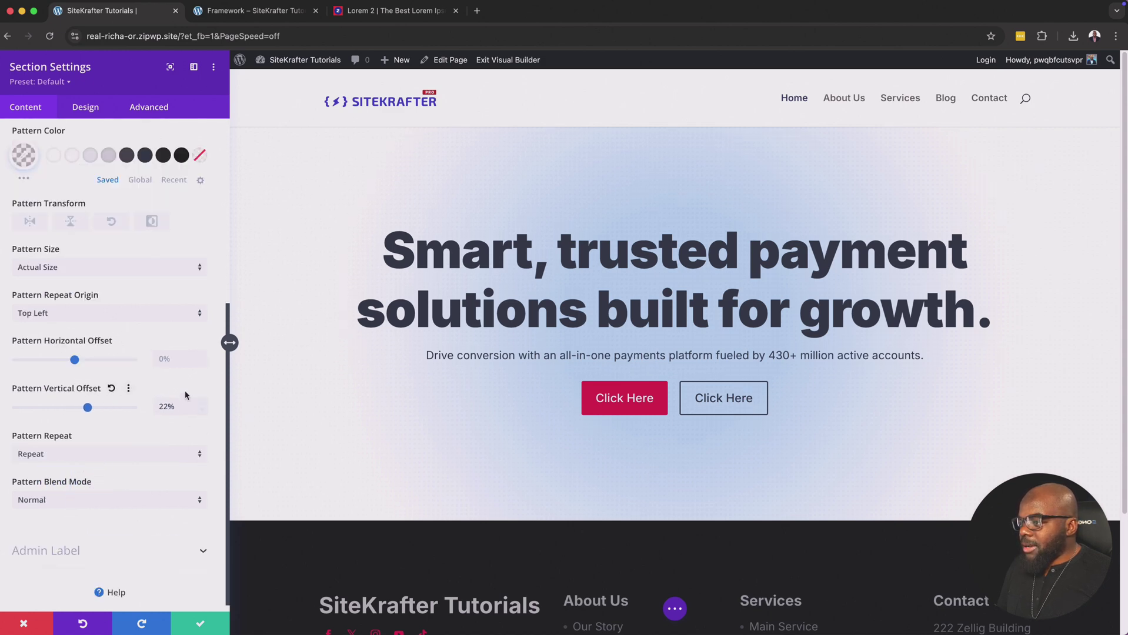
left_click(111, 388)
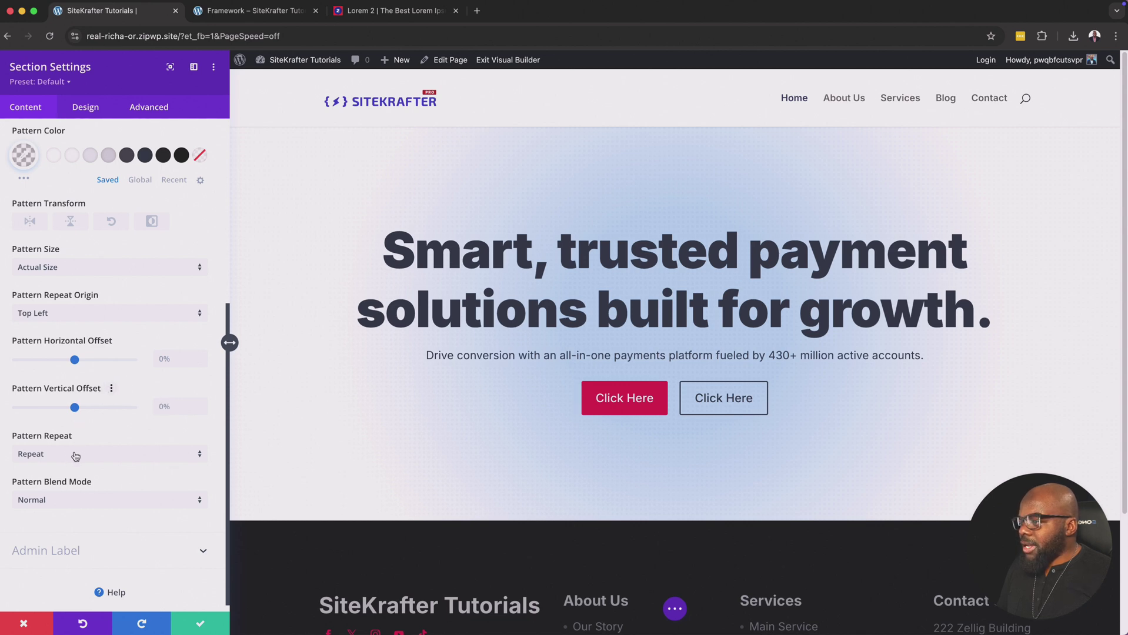
Give the background pattern a custom size with a width of 8px and save the section settings
left_click(112, 270)
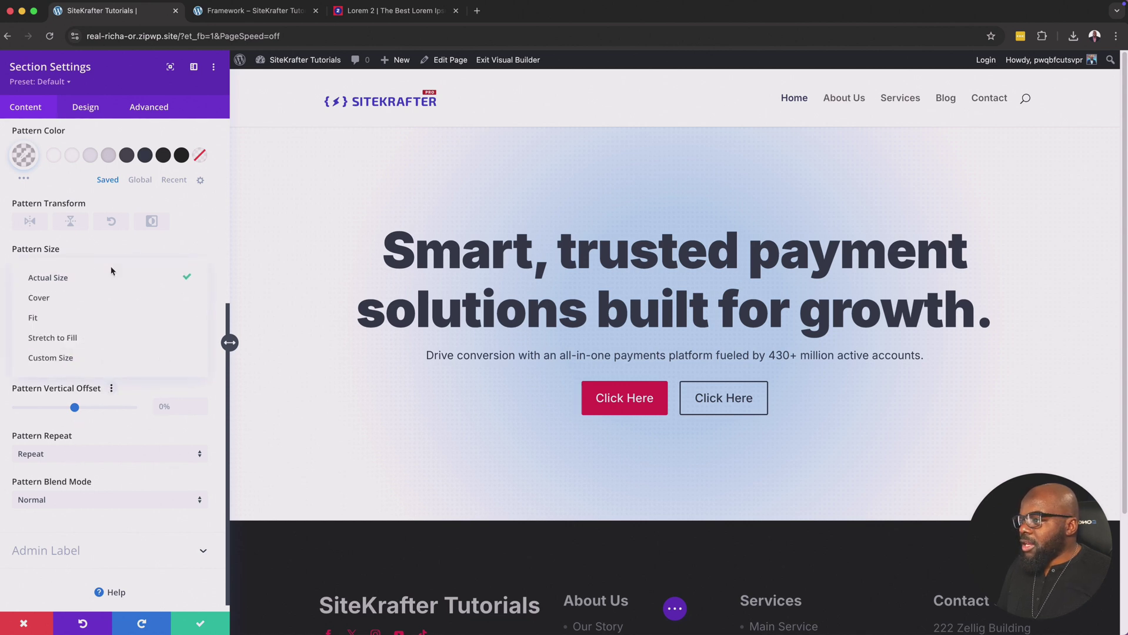
left_click(88, 357)
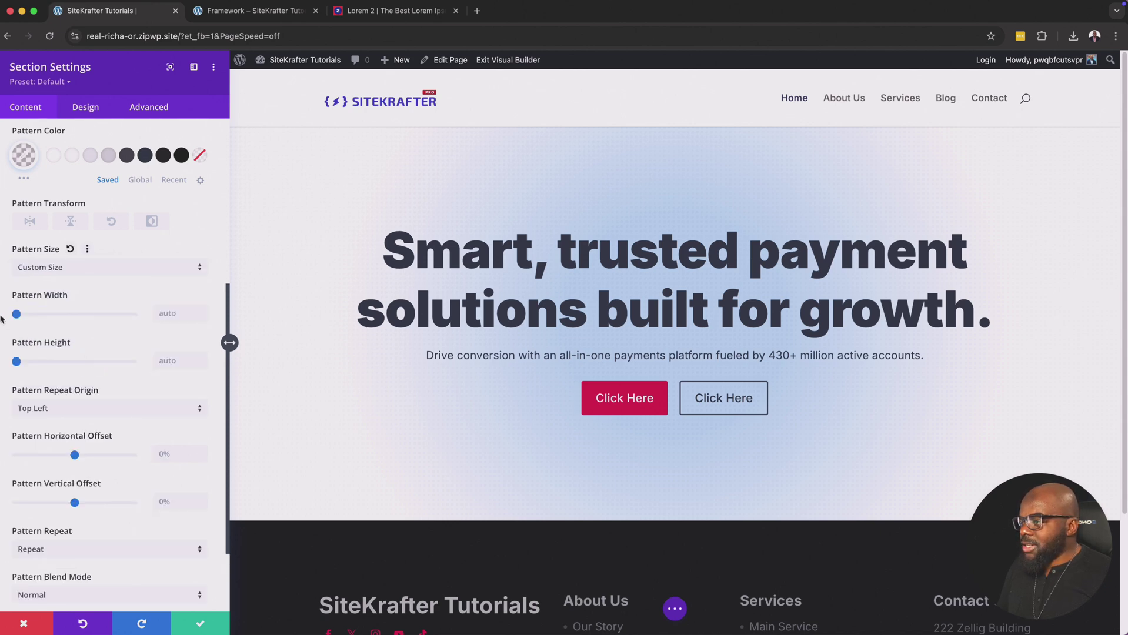
left_click_drag(17, 315, 45, 317)
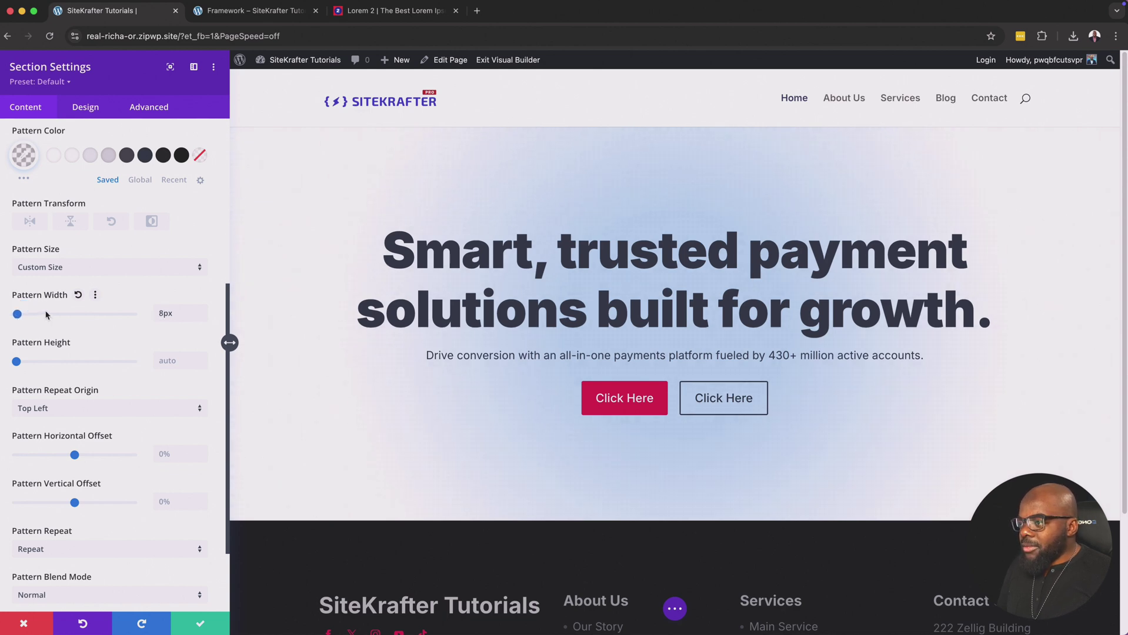
left_click(214, 627)
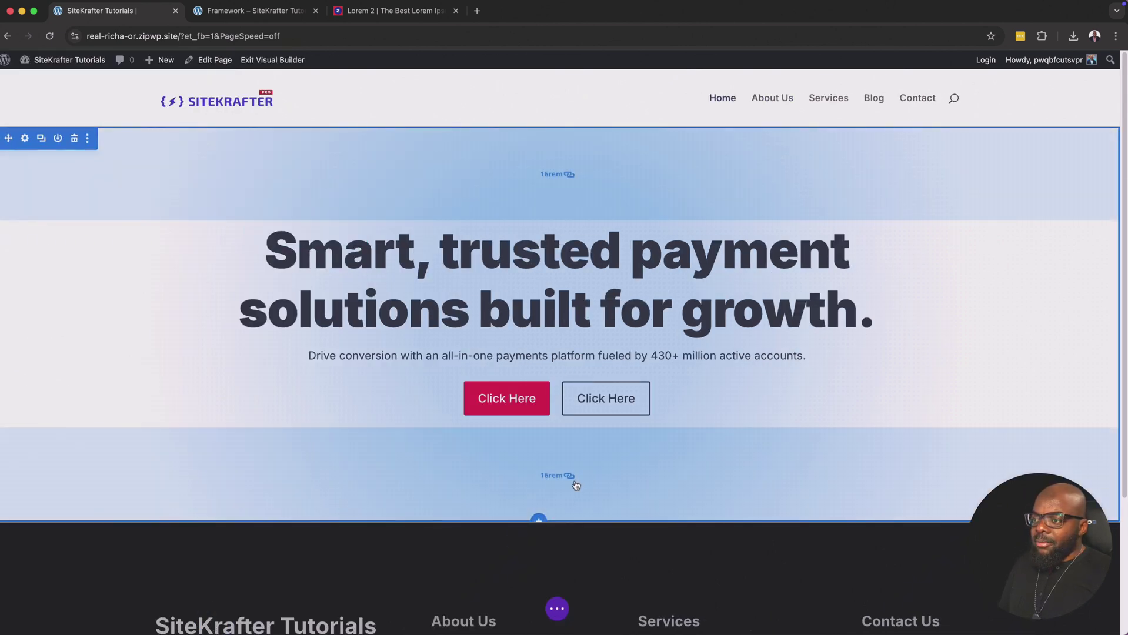
Add a regular section below the hero with a single-column row containing a Text module
scroll(574, 476, "down", 3)
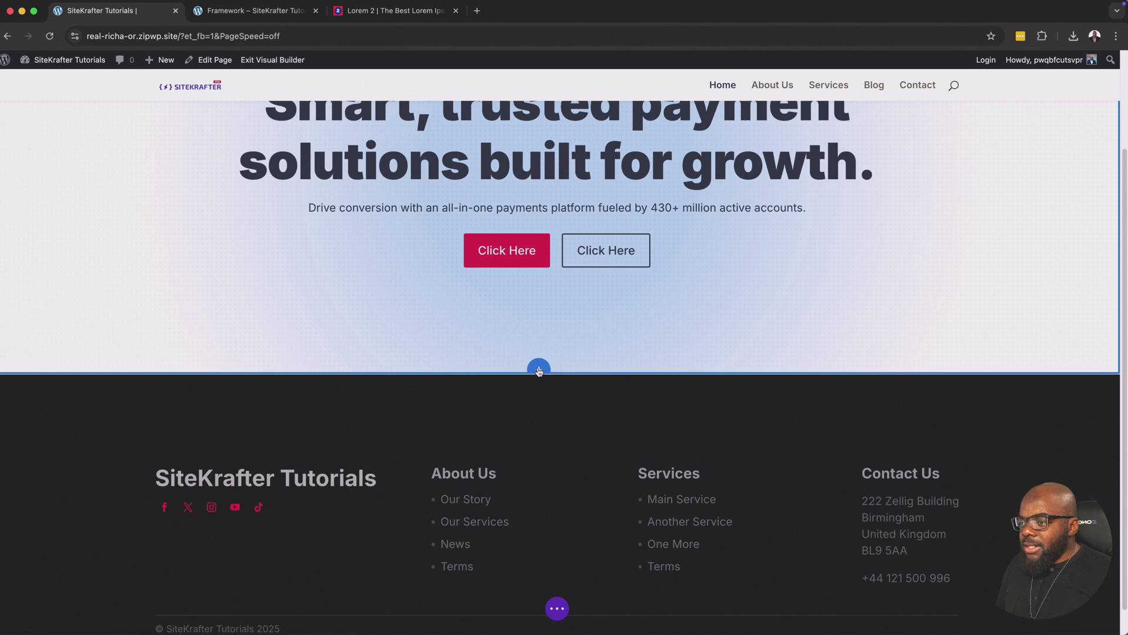
left_click(539, 370)
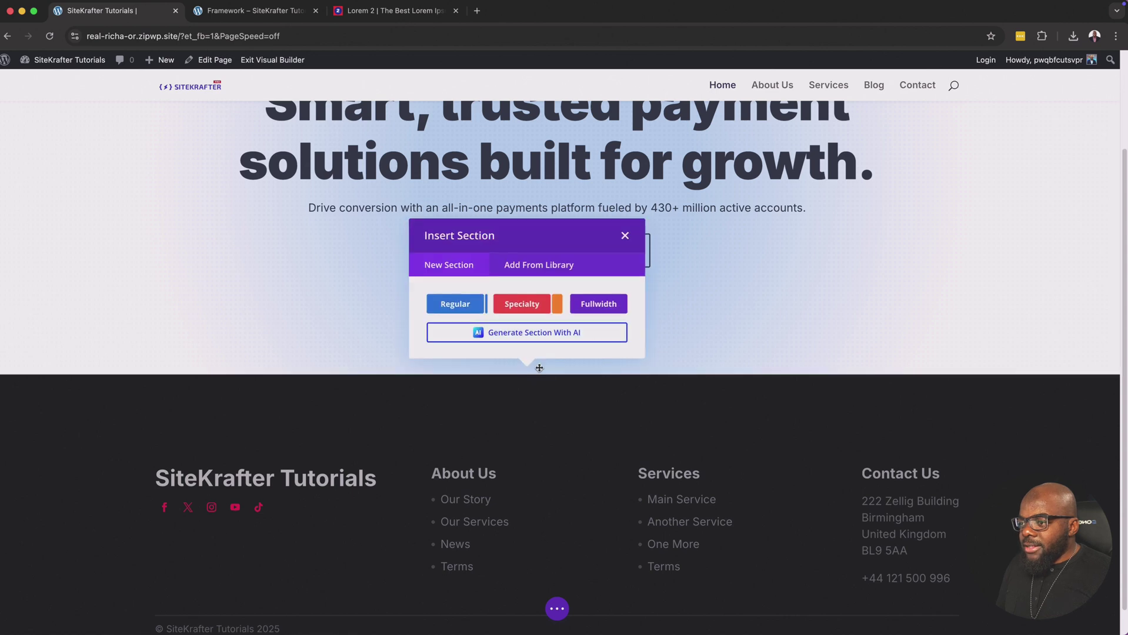
left_click(468, 309)
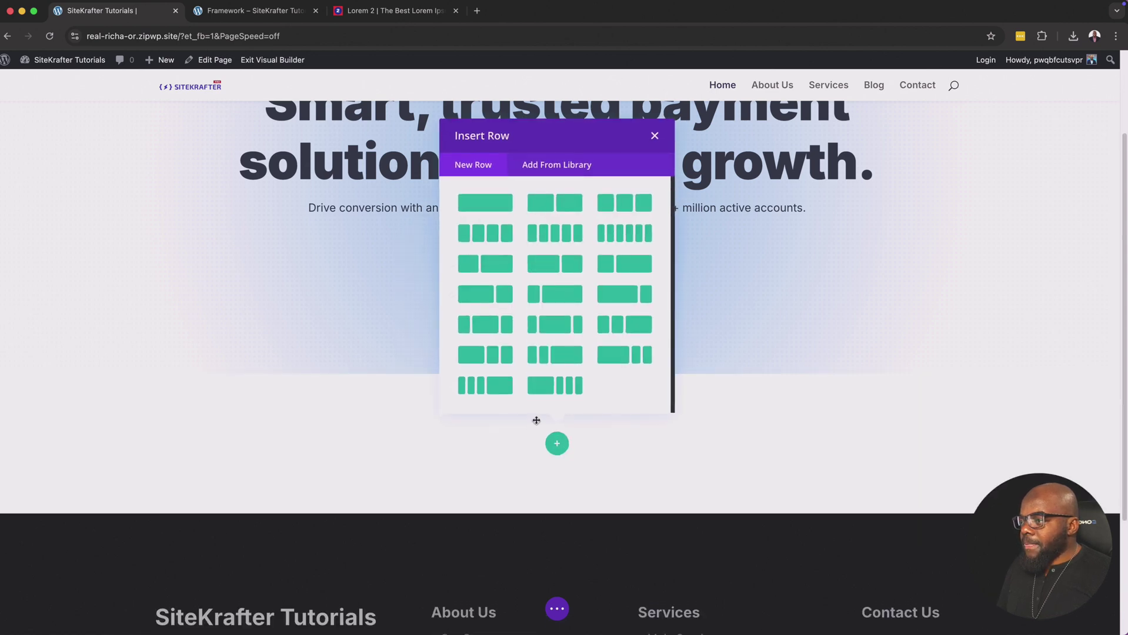
left_click(499, 204)
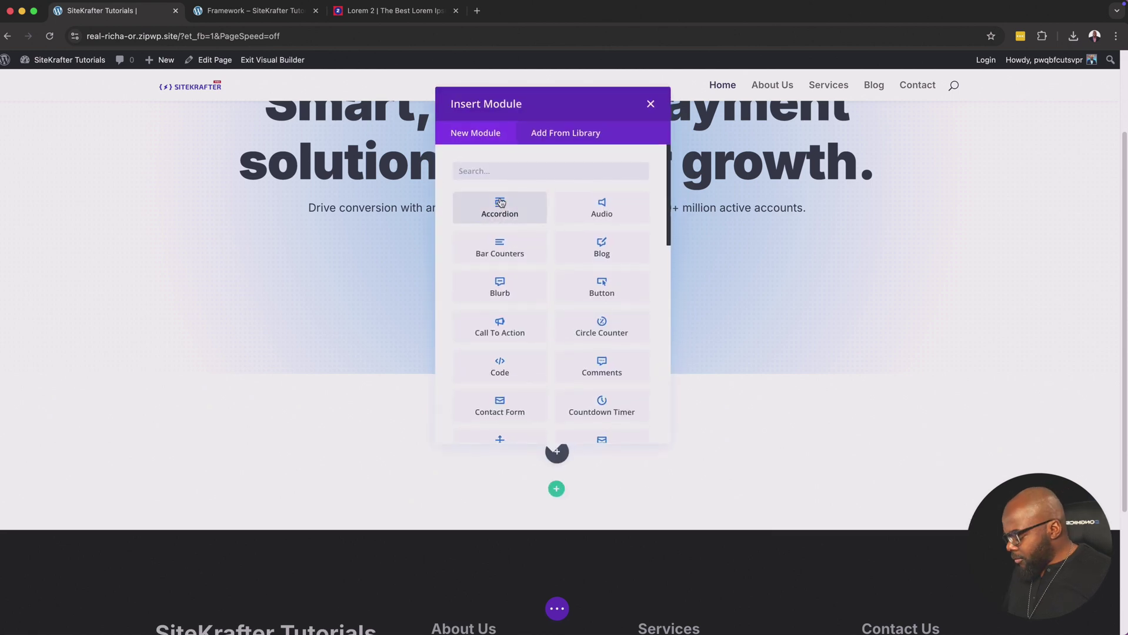
type("text")
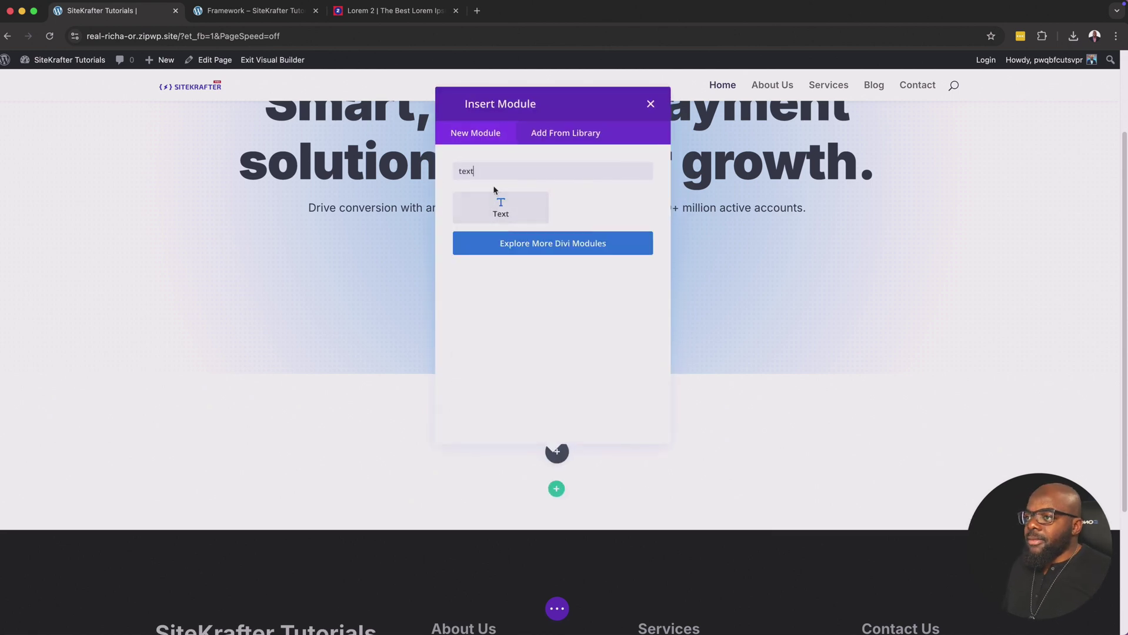
left_click(502, 207)
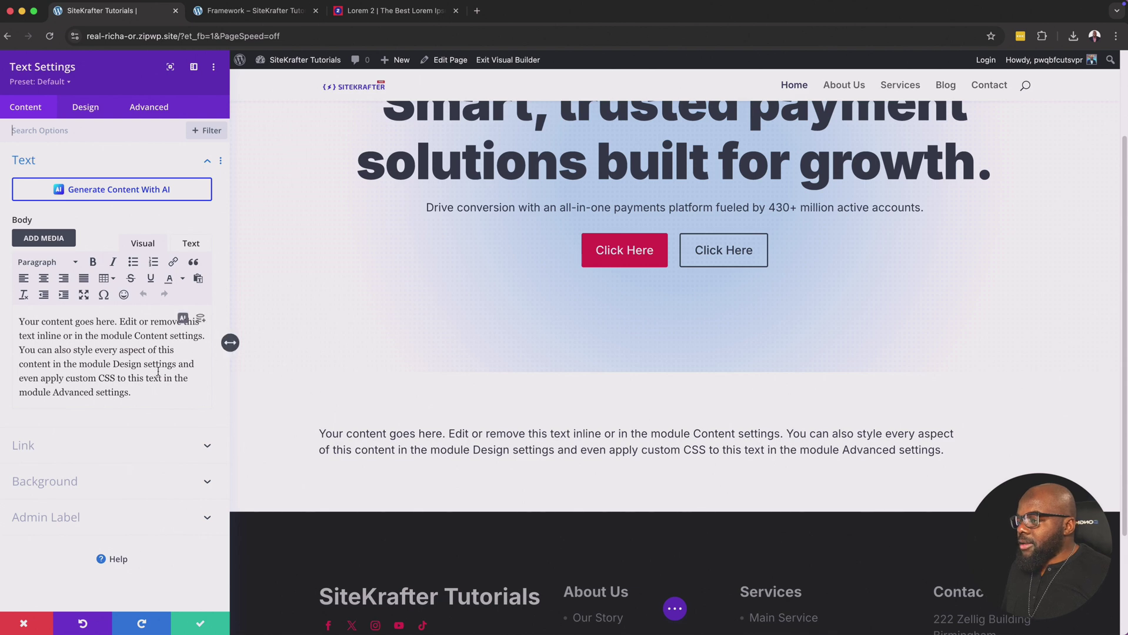
Replace the Text module's placeholder body with the selected Lorem 2 passage from "Quisque volutpat mattis eros." to "posuere a pede."
left_click(414, 13)
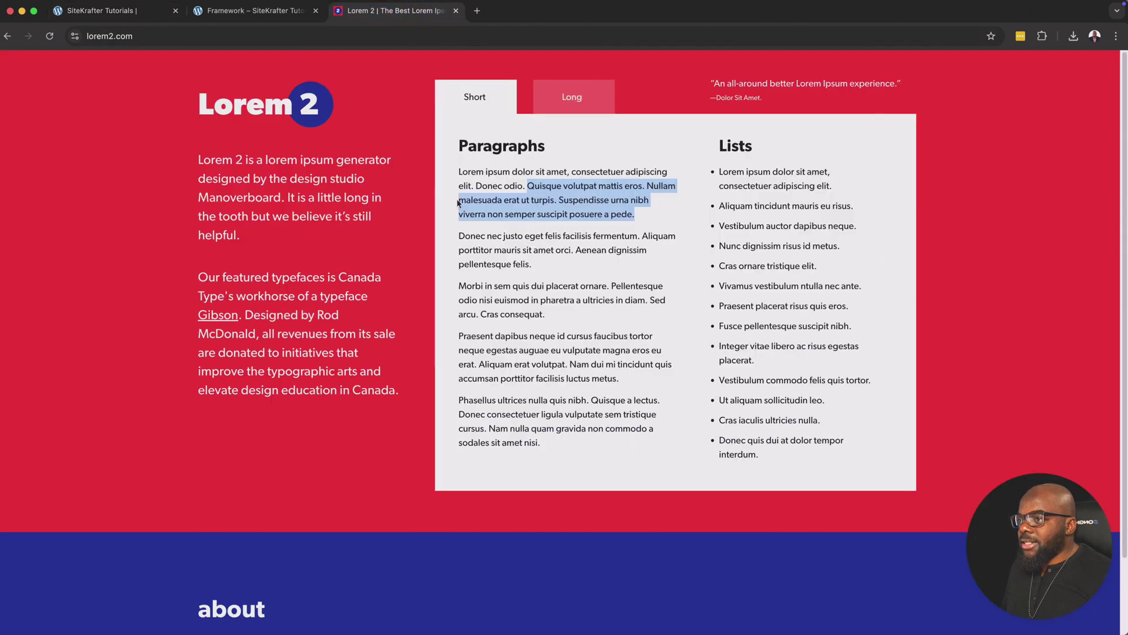
right_click(551, 197)
left_click(562, 222)
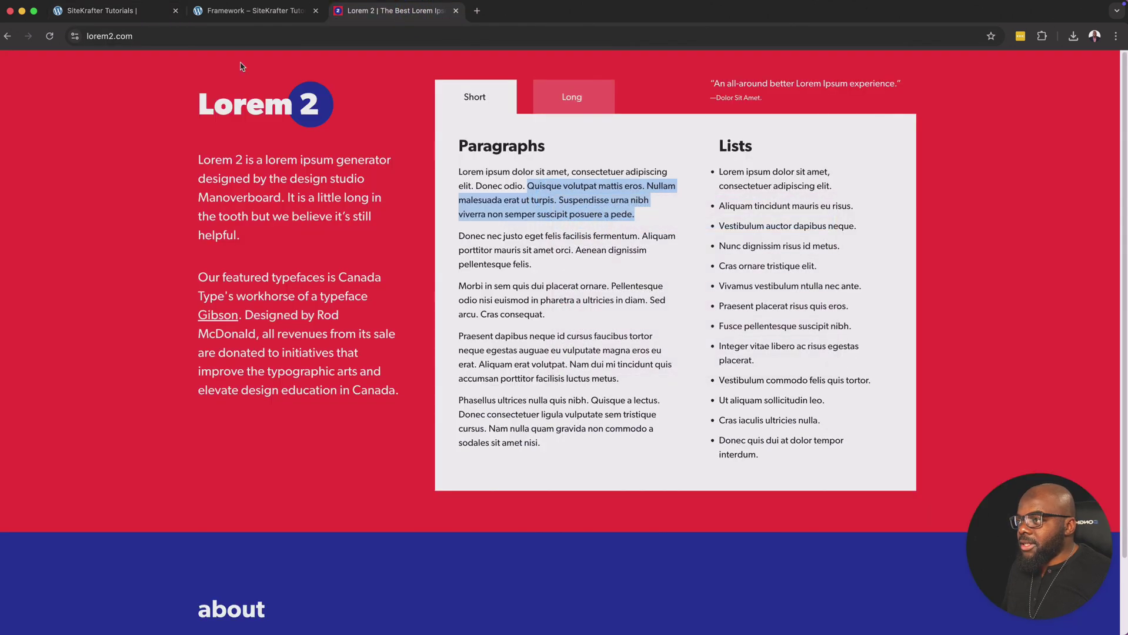
left_click(142, 12)
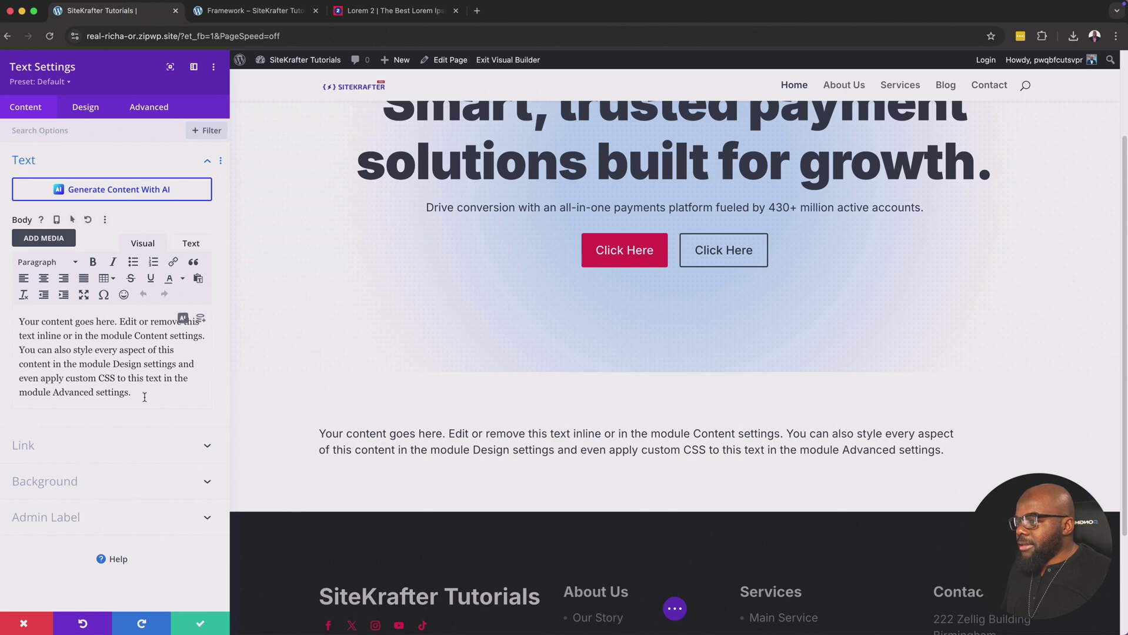
left_click_drag(142, 399, 21, 297)
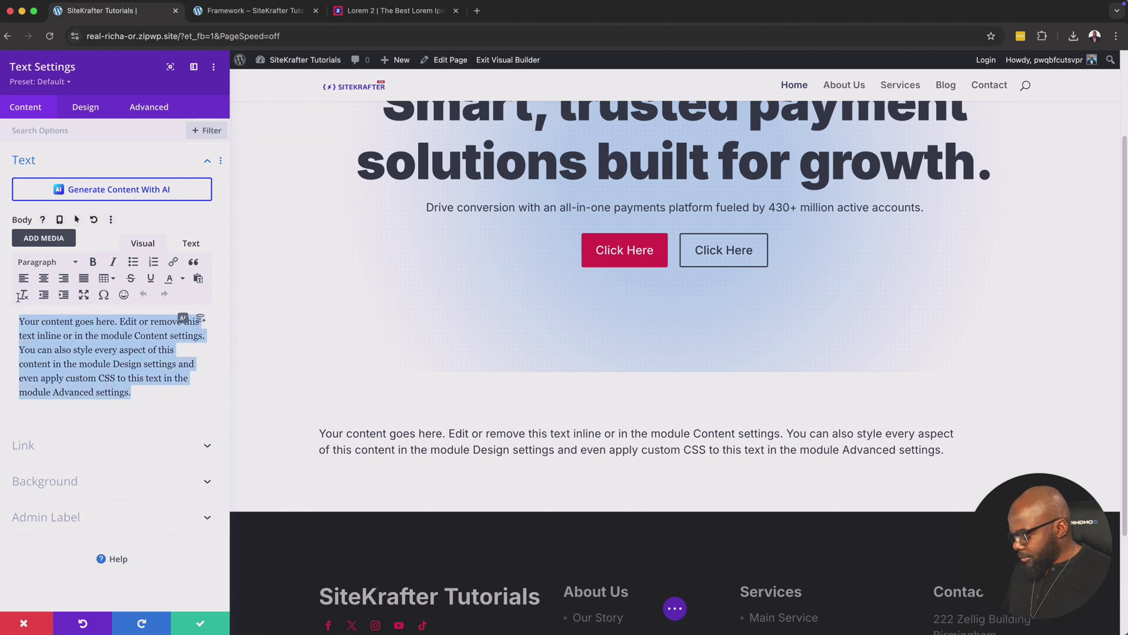
key("super+v")
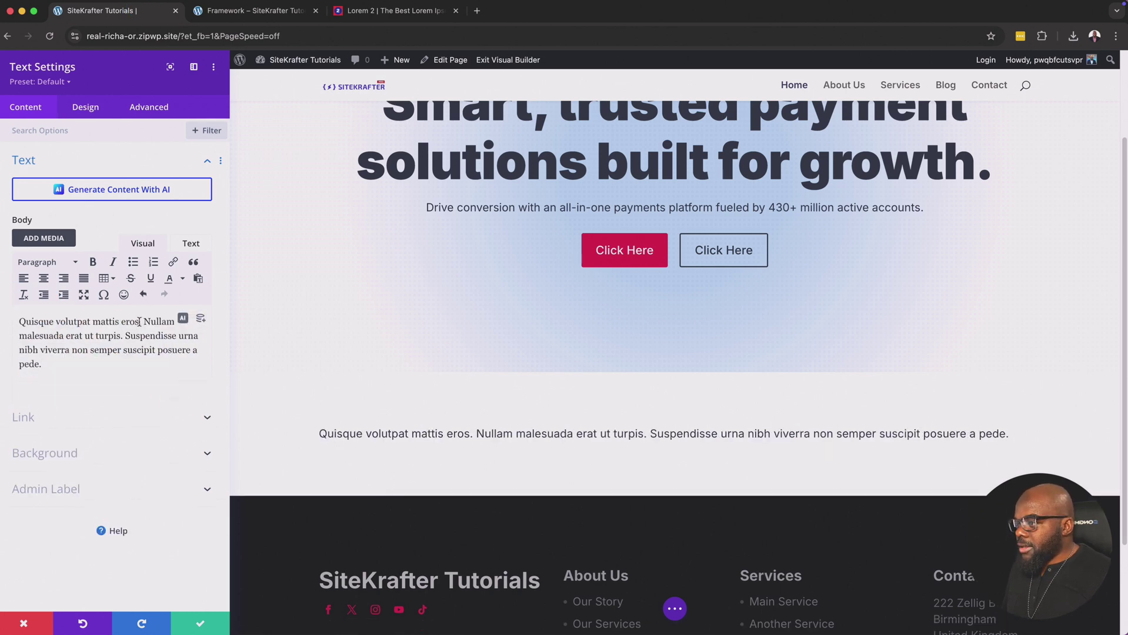
Split "Quisque volutpat mattis eros." into its own paragraph and format it as Heading 3
left_click_drag(142, 321, 11, 317)
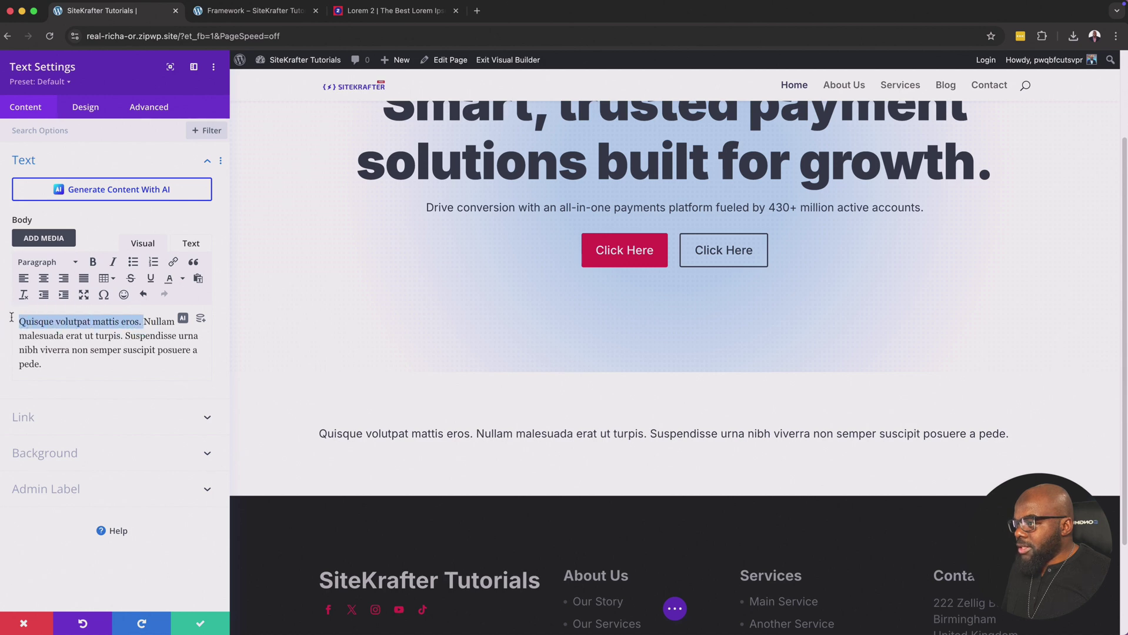
left_click(143, 322)
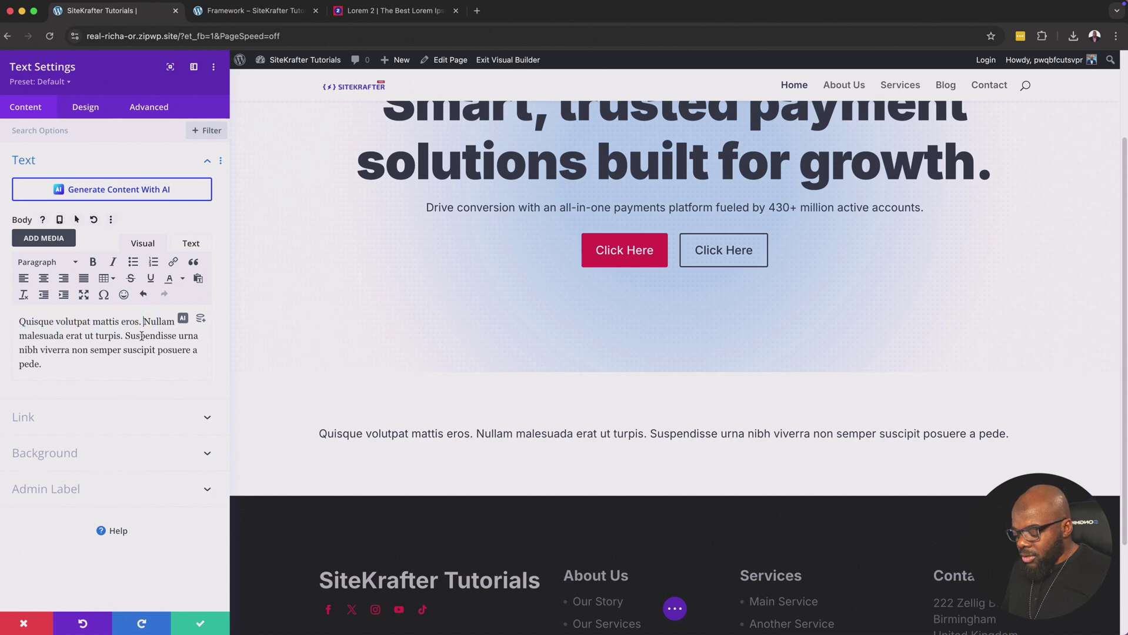
key("Return")
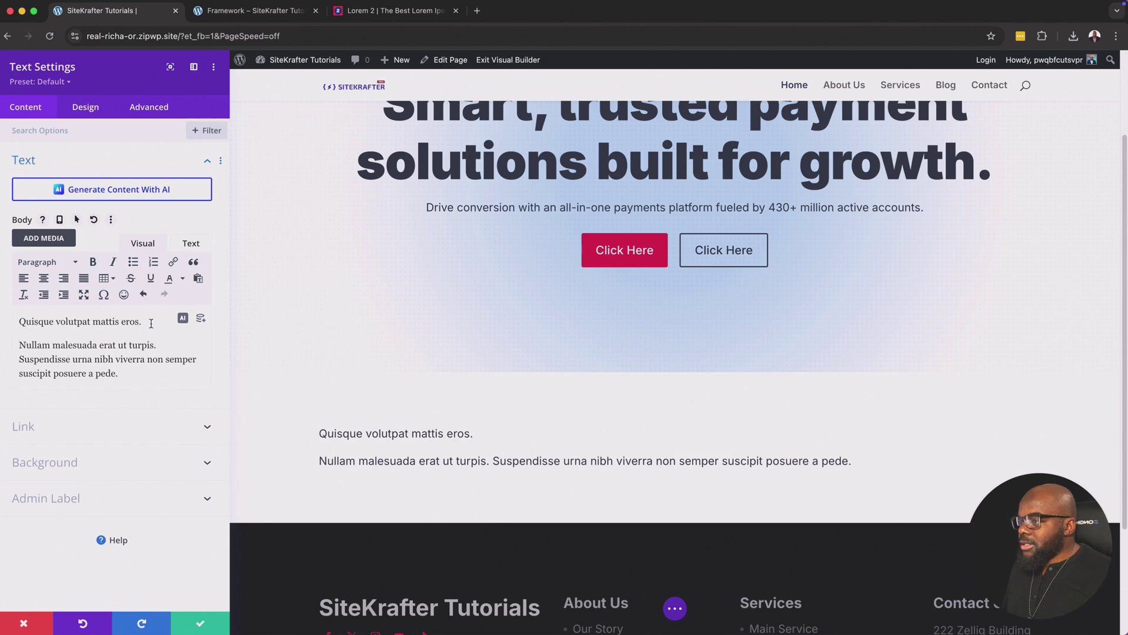
left_click_drag(152, 323, 18, 322)
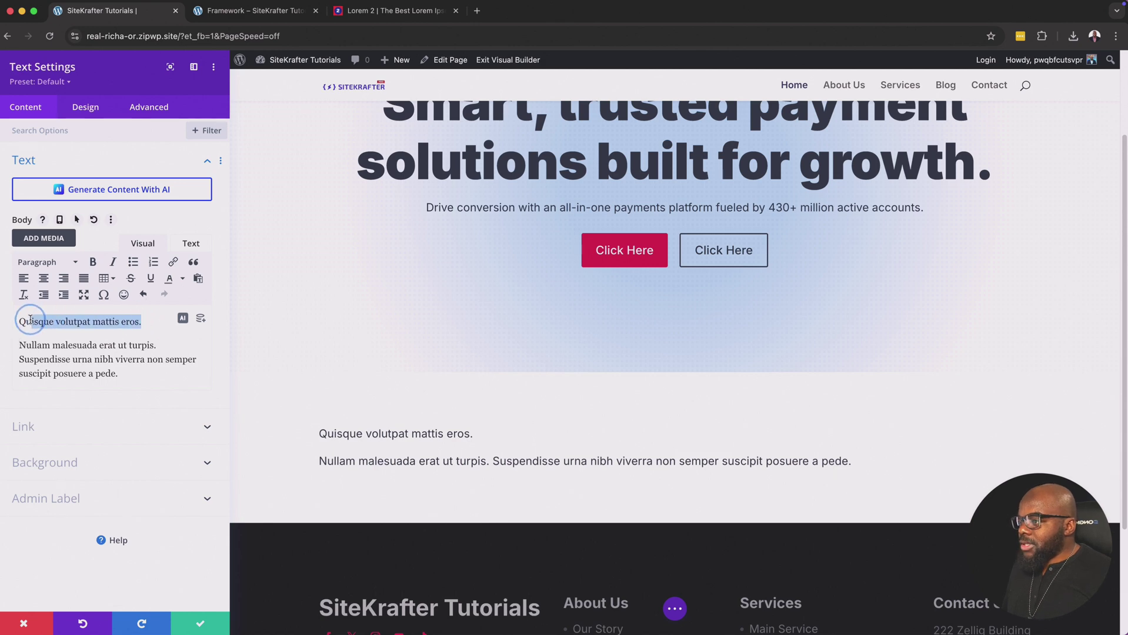
left_click(58, 261)
left_click(82, 356)
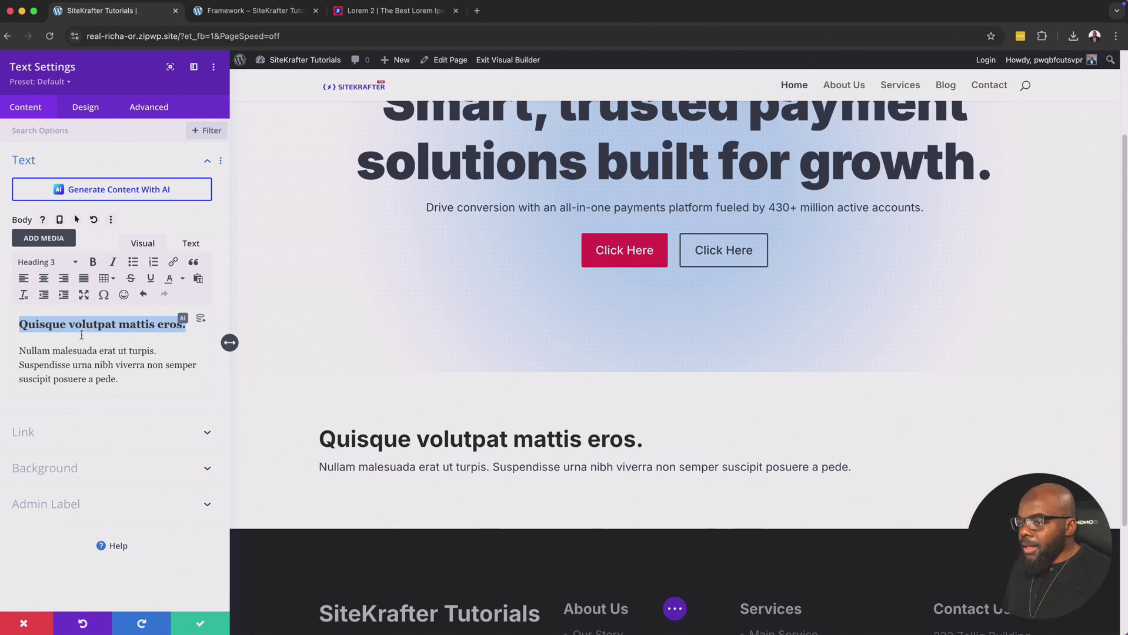
Centre the Text module's text alignment and save the module settings
left_click(86, 107)
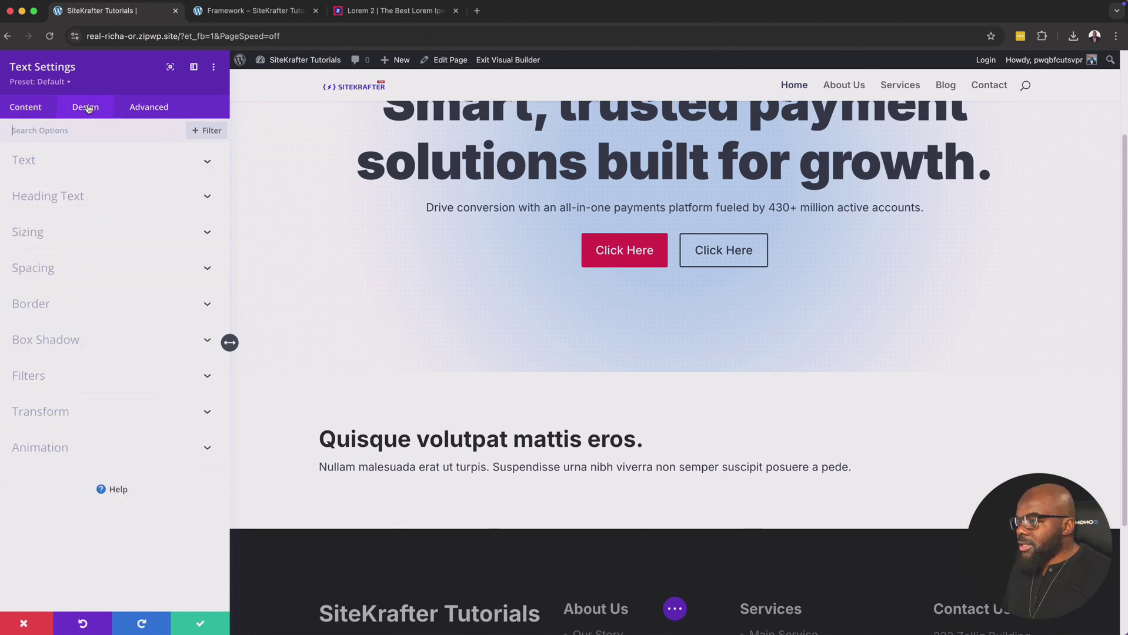
left_click(48, 164)
scroll(86, 371, "down", 5)
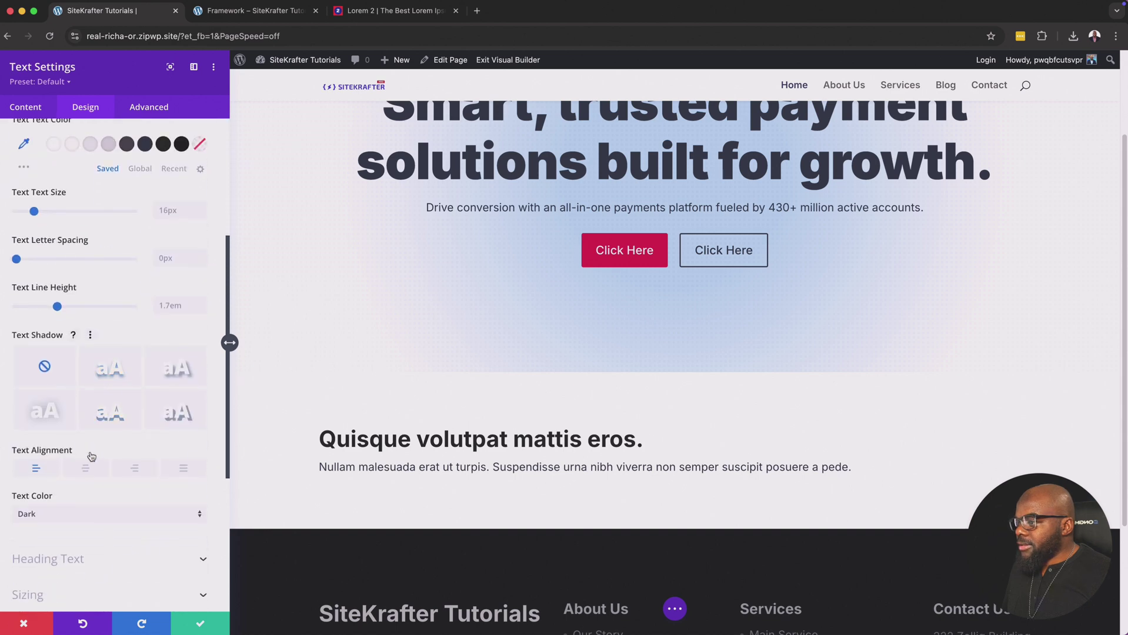
left_click(89, 476)
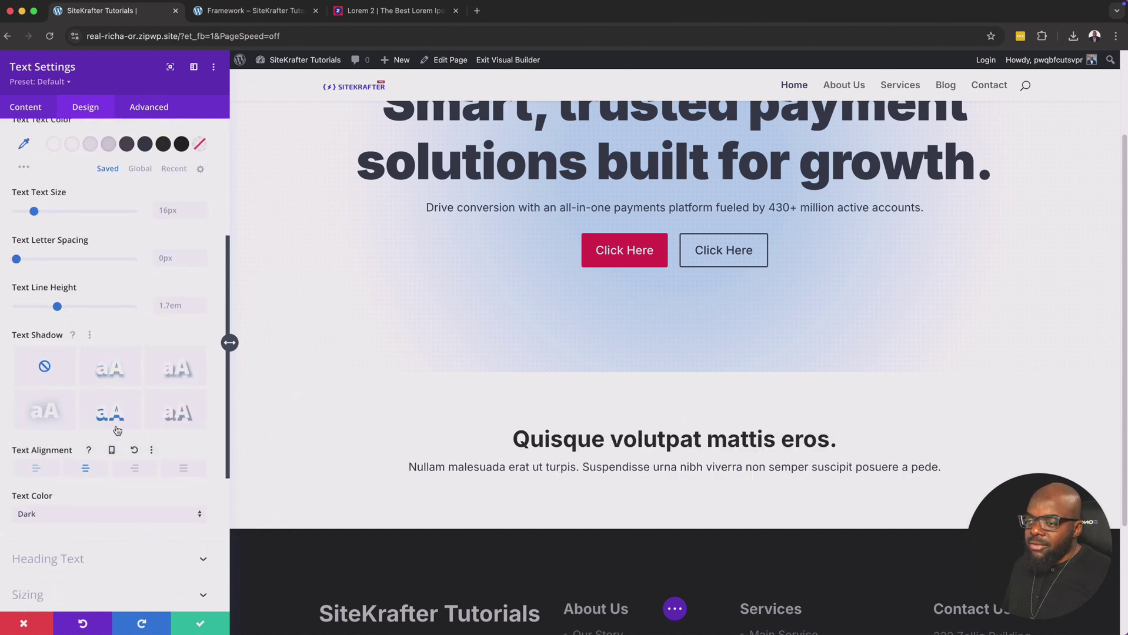
left_click(200, 623)
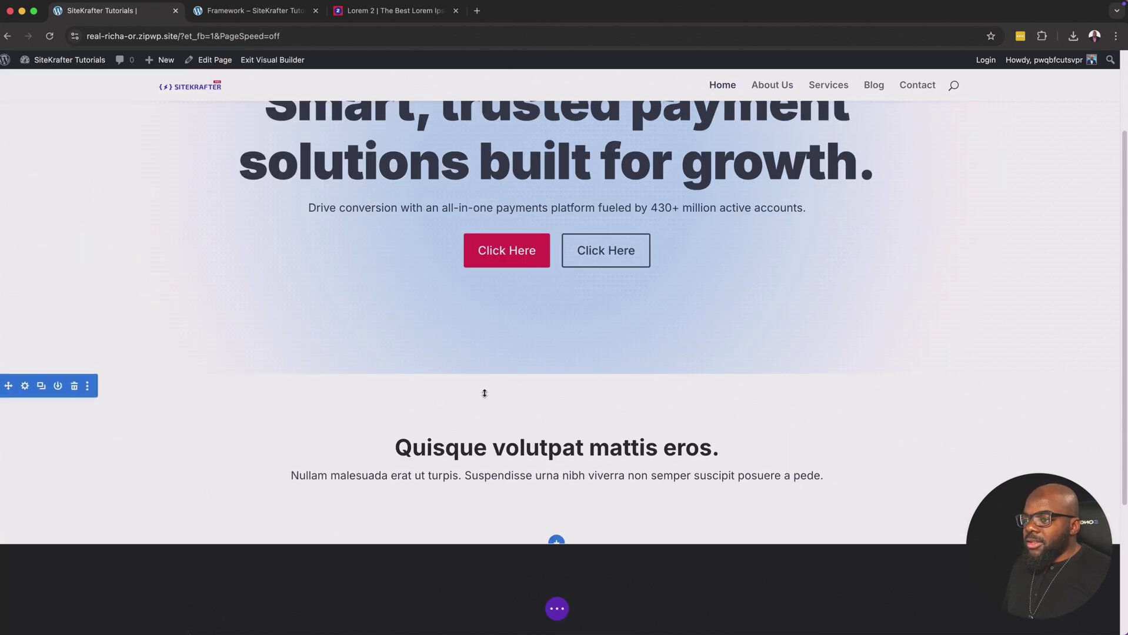
Add a single-column row below the heading text row and insert an Image module in it
scroll(518, 382, "down", 3)
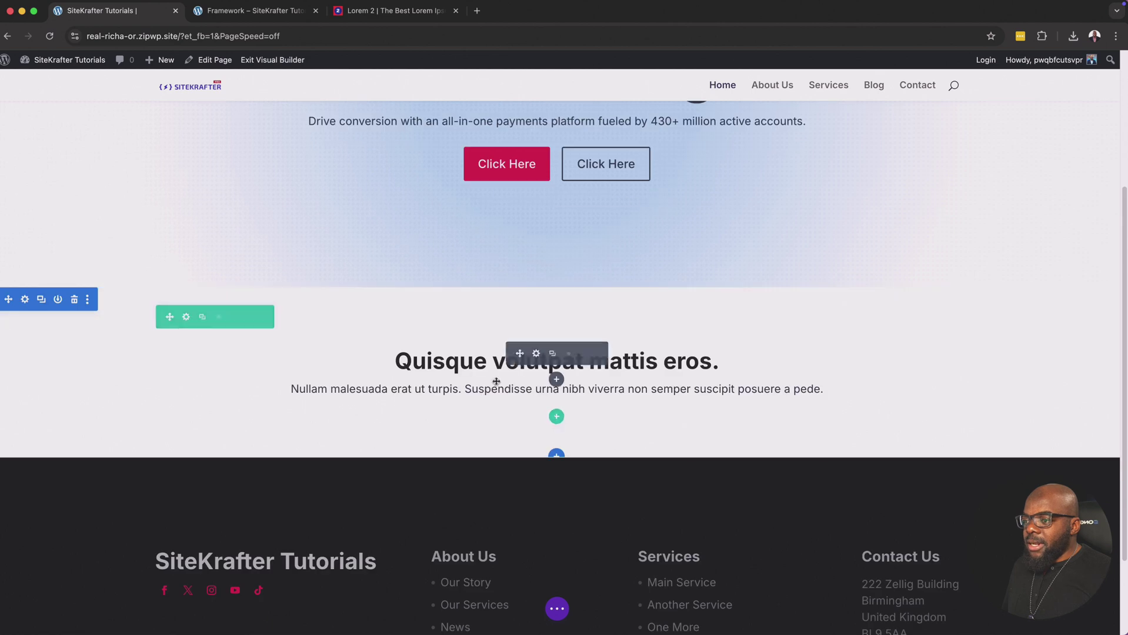
left_click(557, 413)
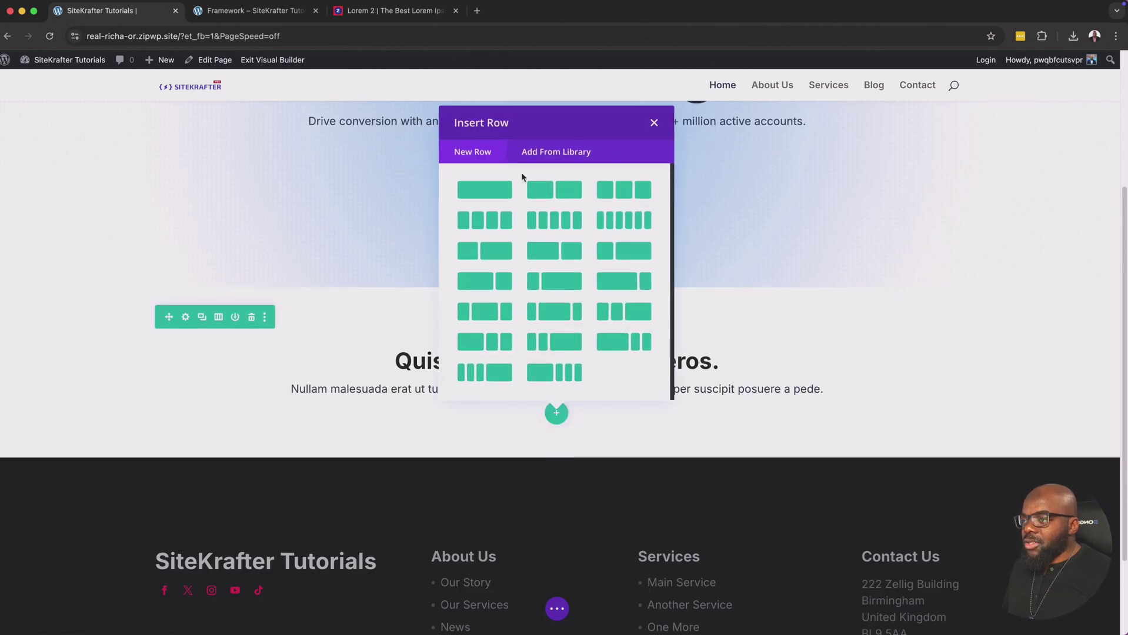
left_click(485, 188)
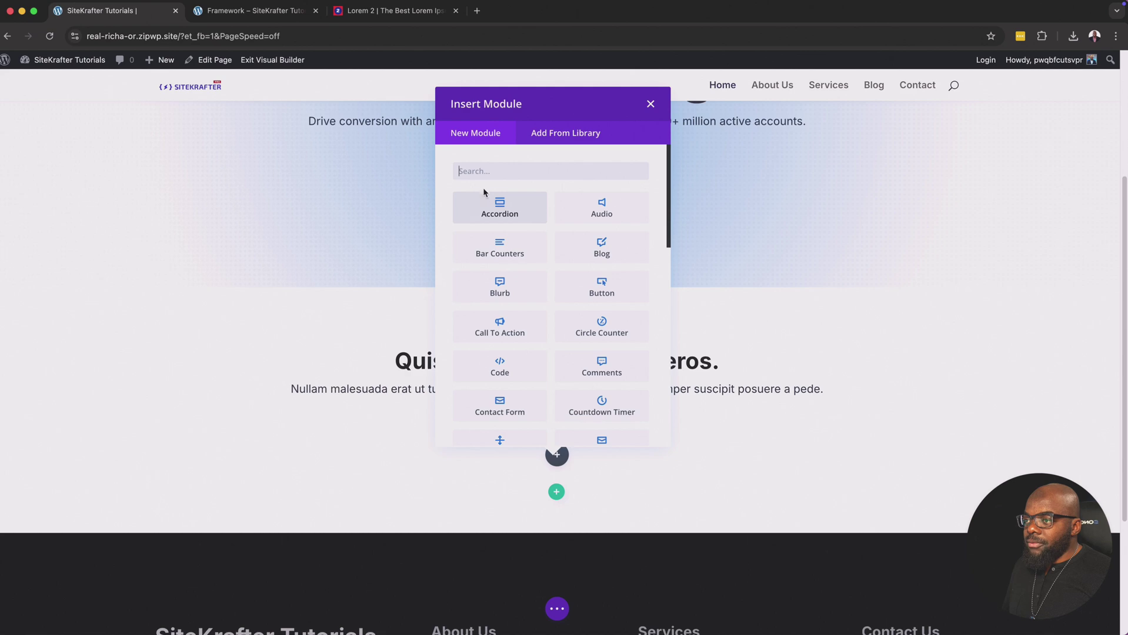
type("image")
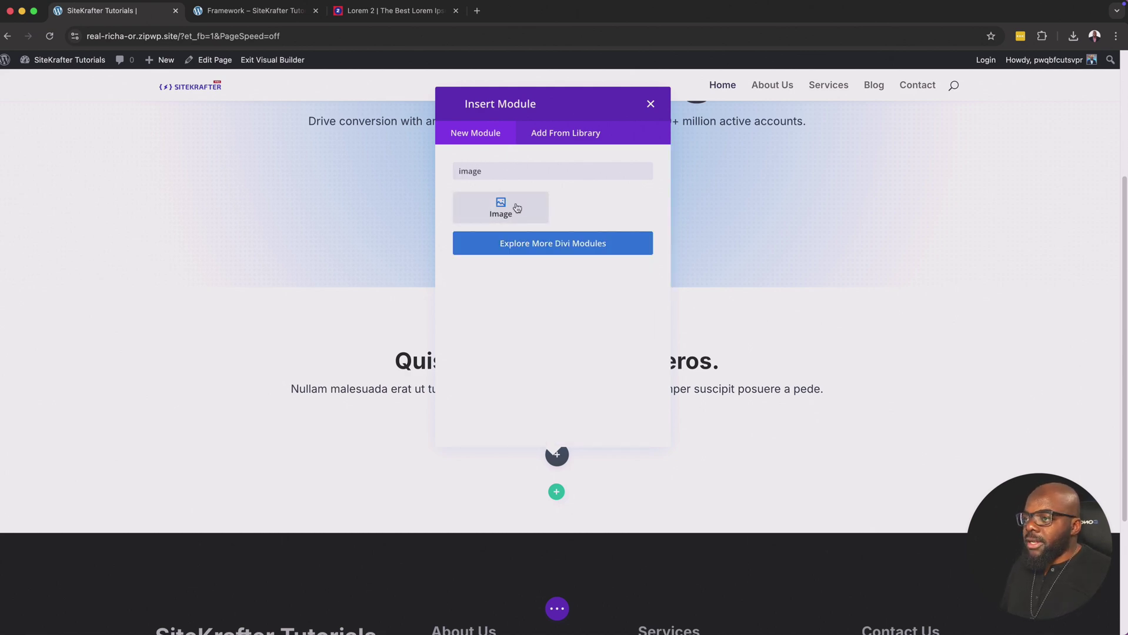
left_click(517, 207)
Set the Image module's picture to the red rose photo pexels-pixabay-56866.jpg from the media library and save the module
scroll(519, 321, "down", 5)
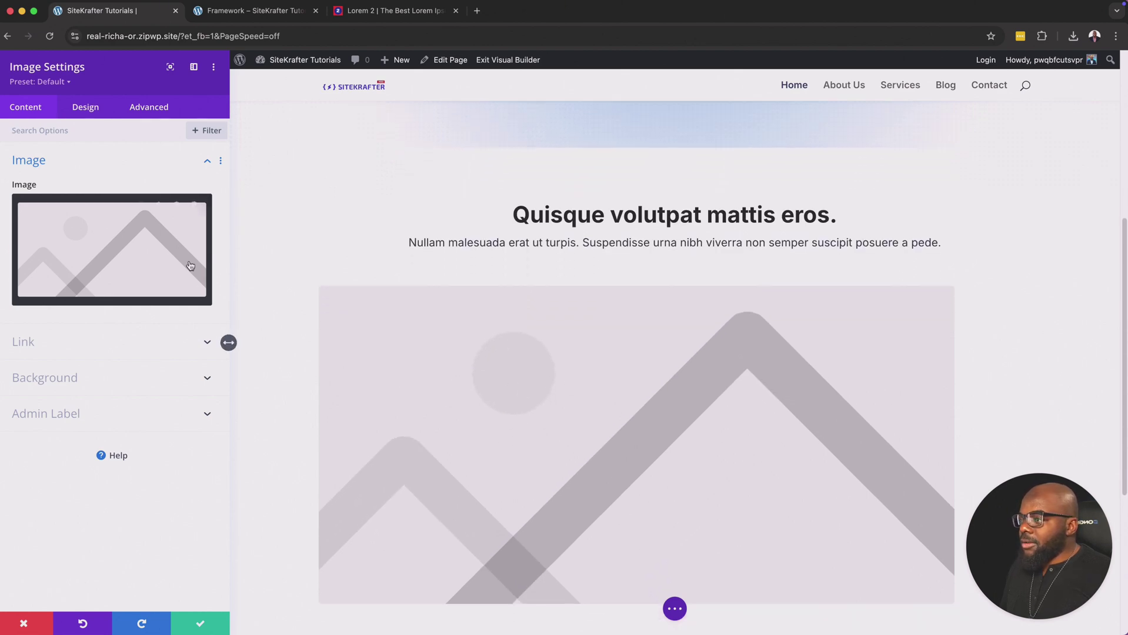
left_click(131, 238)
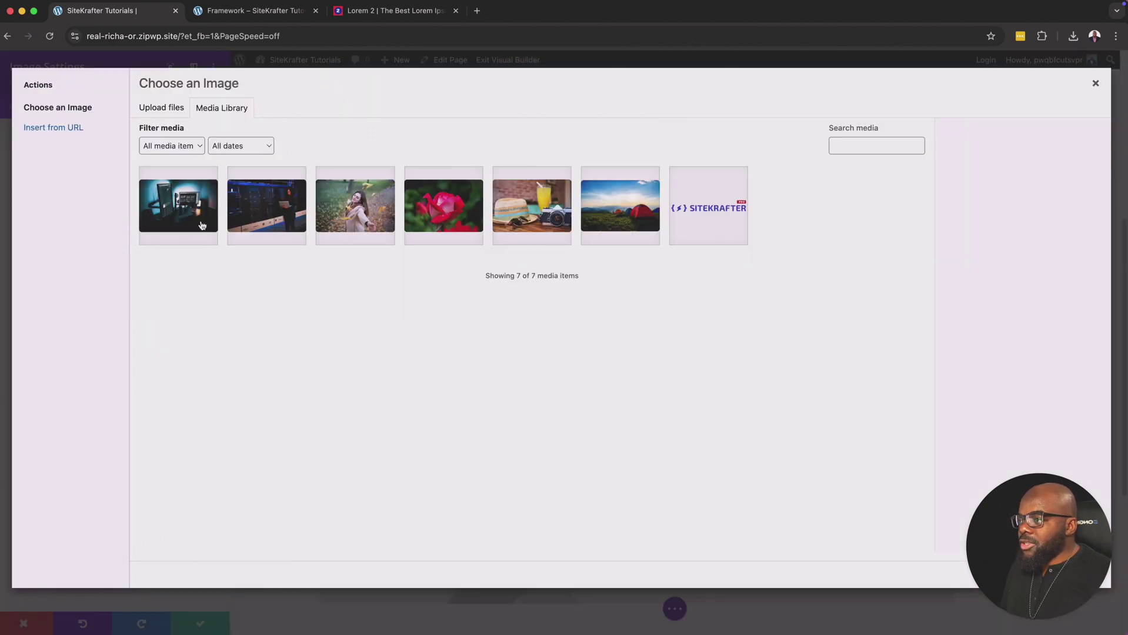
left_click(448, 214)
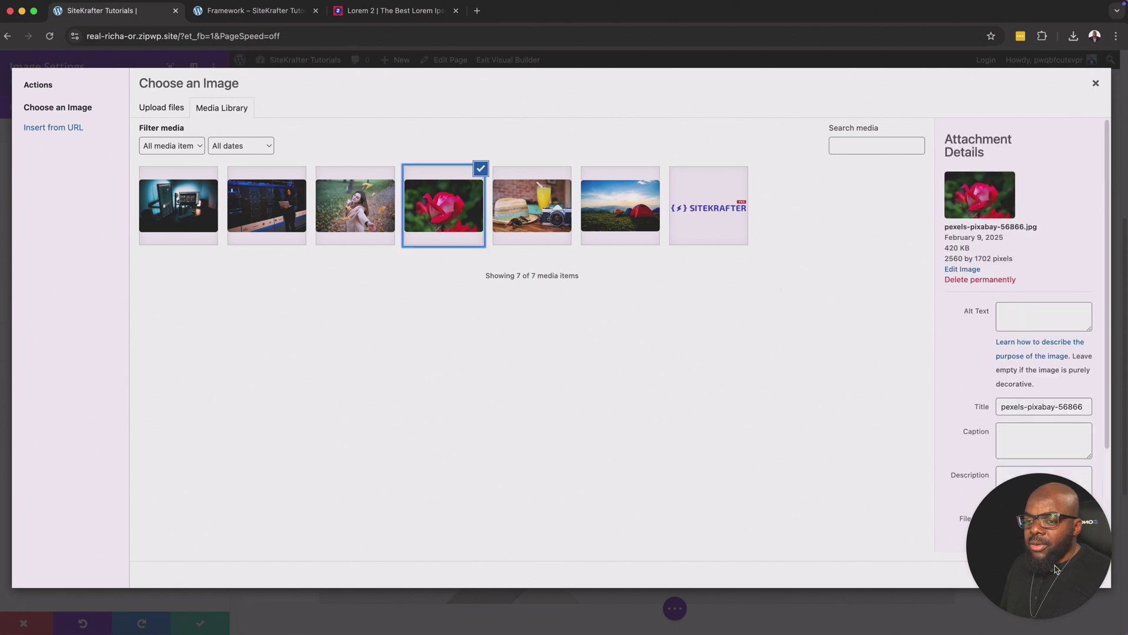
left_click(1082, 573)
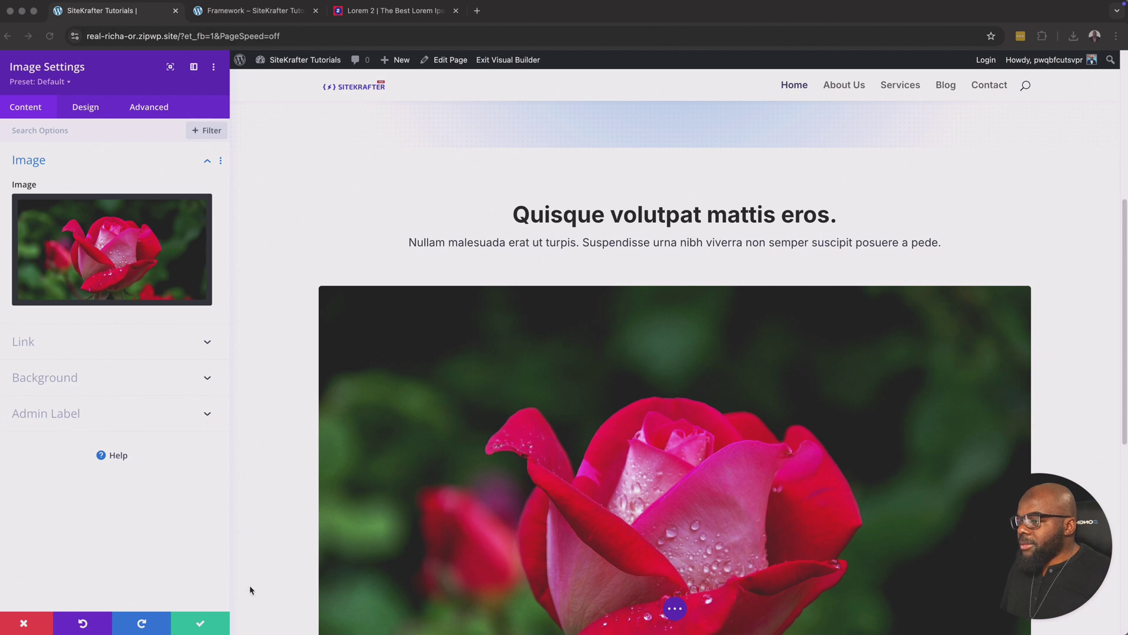
left_click(204, 624)
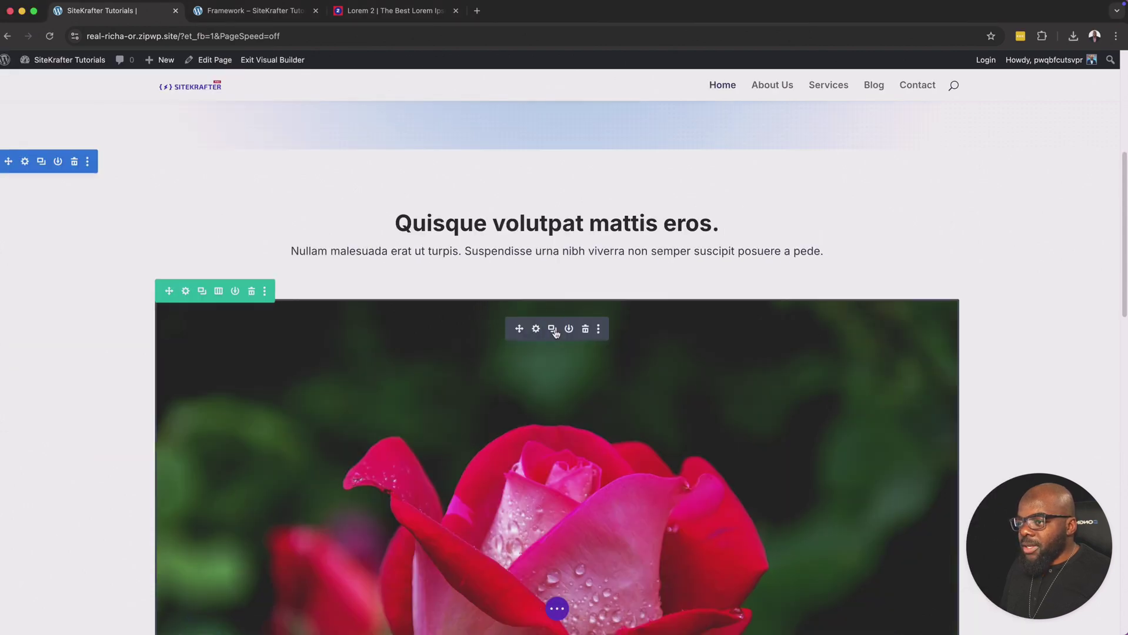
Duplicate the rose Image module twice for three stacked images and open the settings of the row holding them
scroll(705, 422, "down", 10)
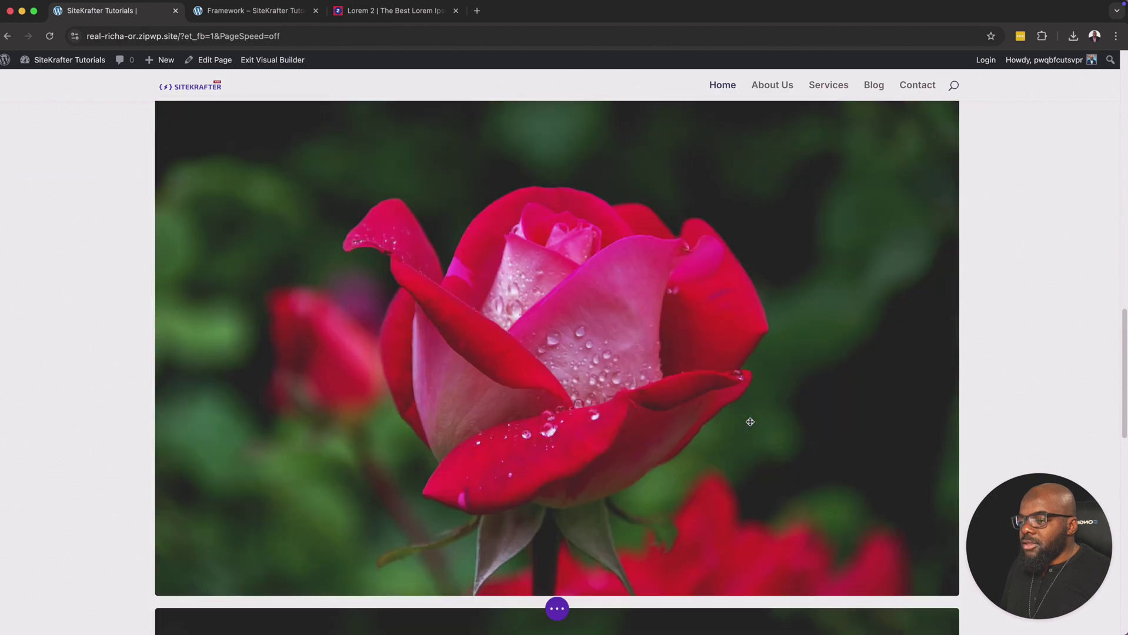
scroll(748, 420, "up", 5)
scroll(750, 422, "up", 4)
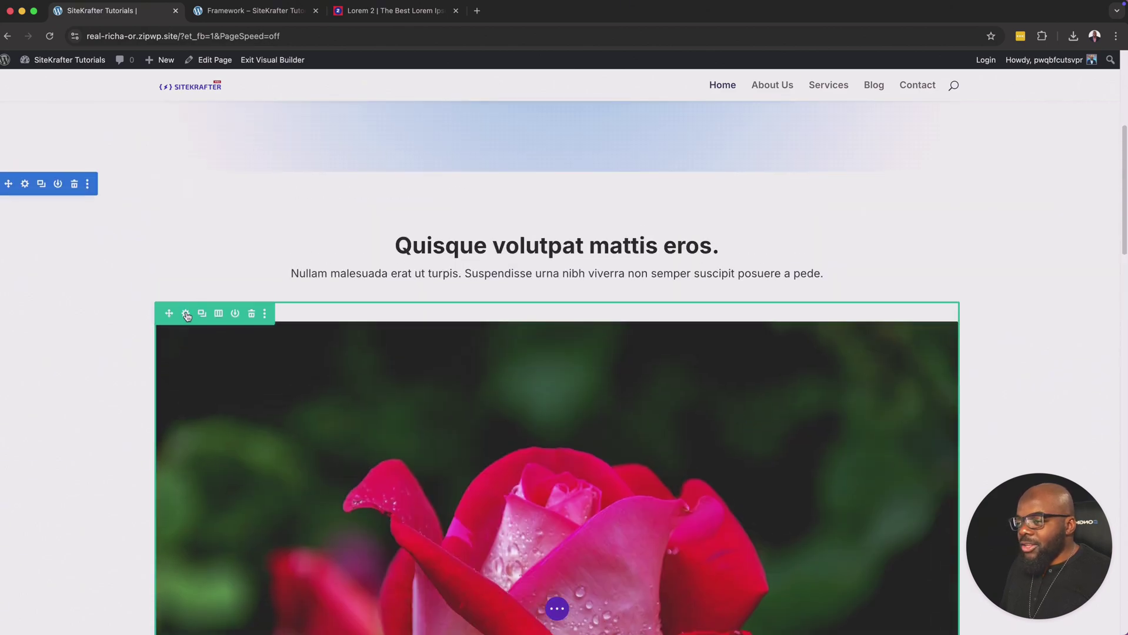
left_click(186, 315)
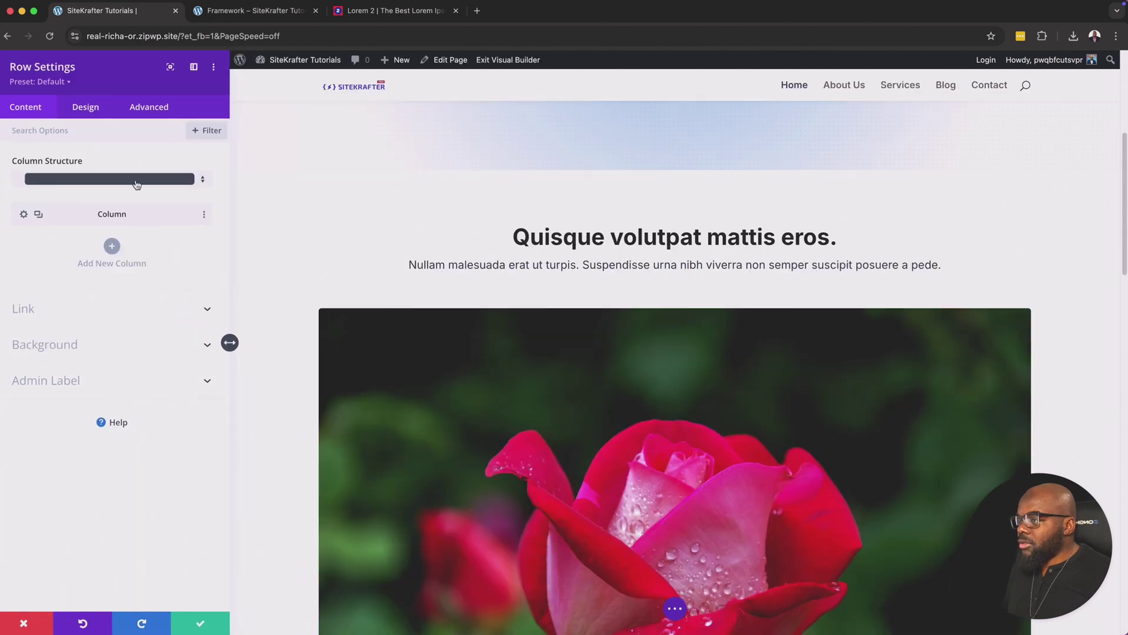
left_click(149, 112)
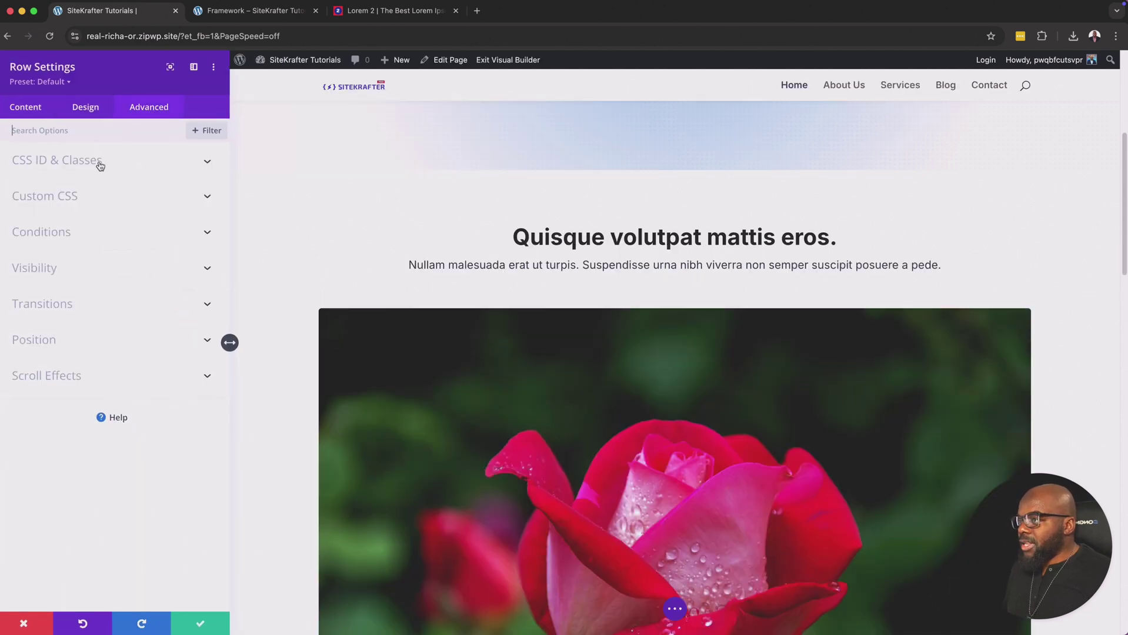
left_click(86, 164)
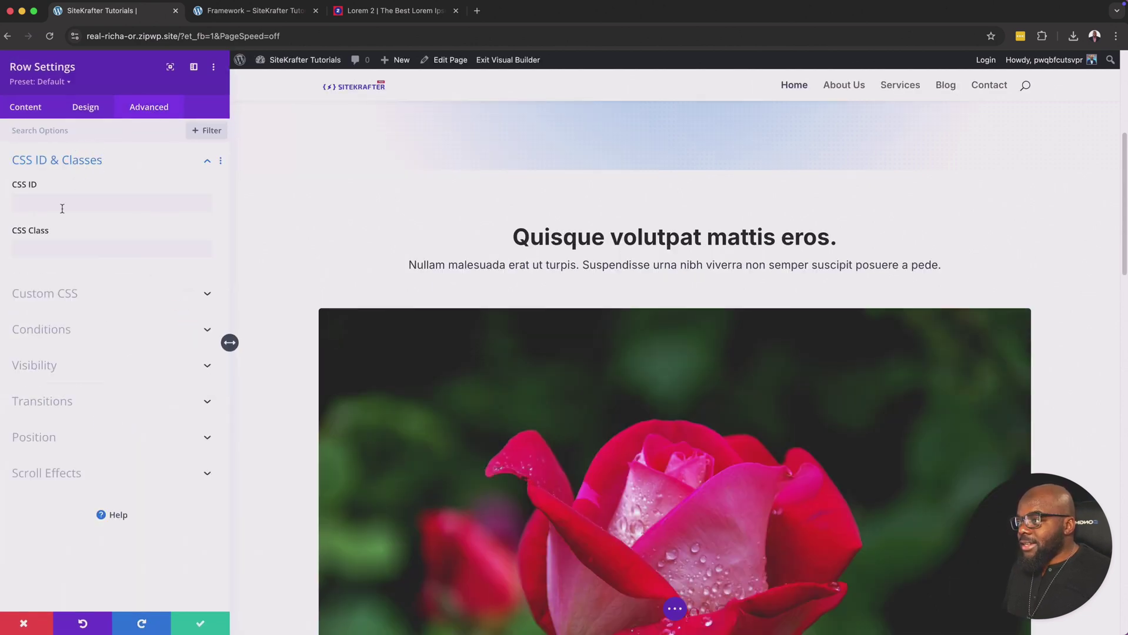
left_click(43, 248)
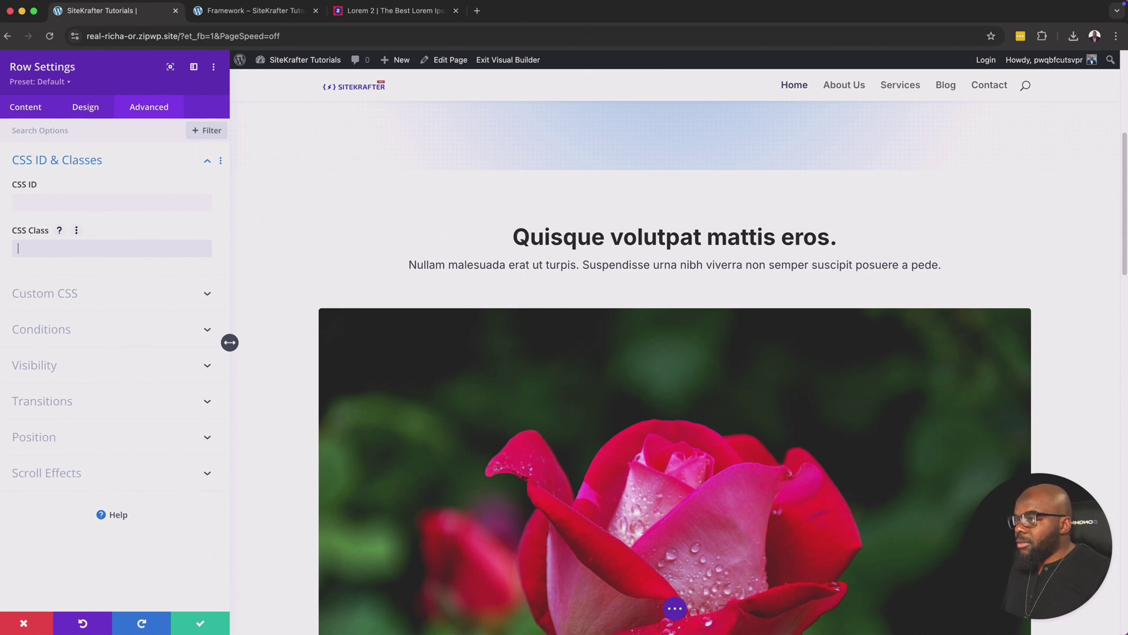
left_click(38, 111)
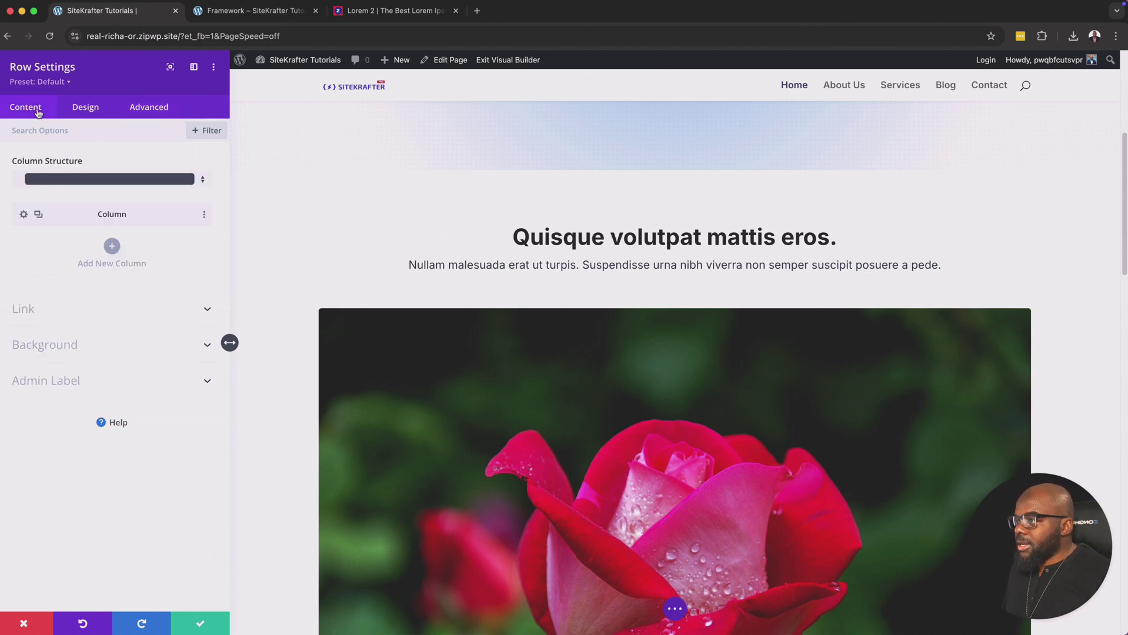
Give the column of the image row the CSS class "flexbox" and save the column and row settings
left_click(24, 213)
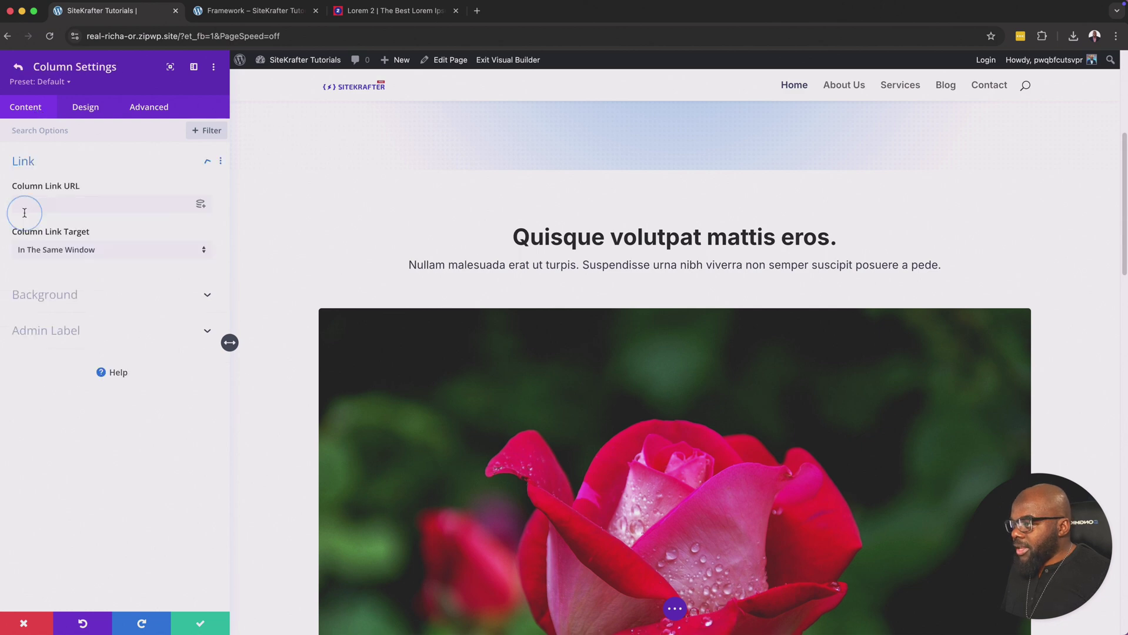
left_click(163, 115)
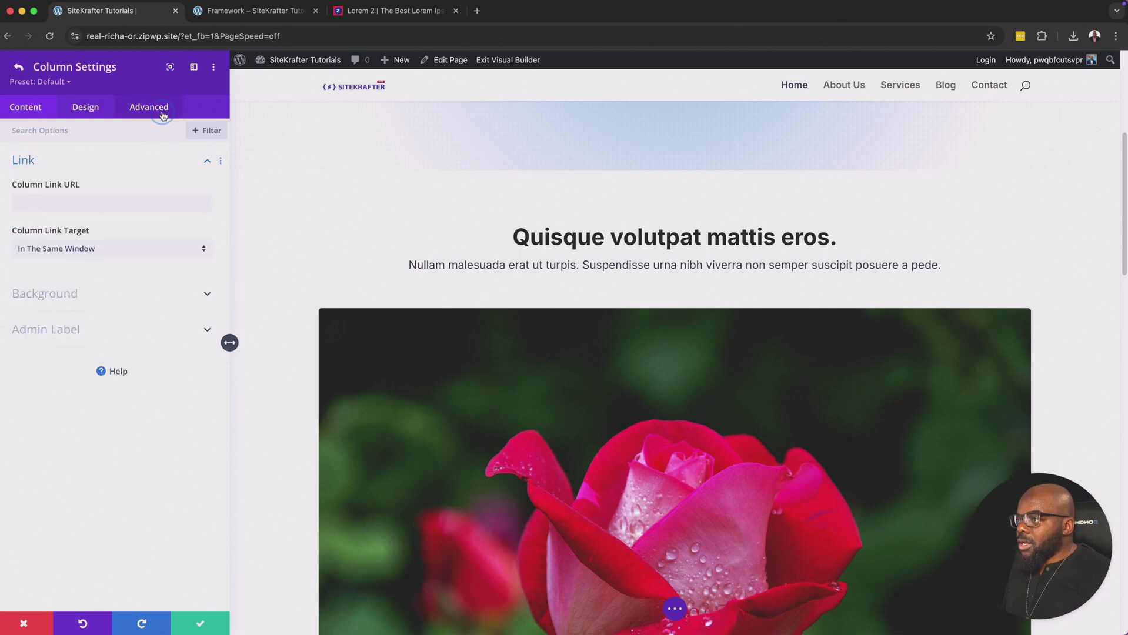
left_click(89, 166)
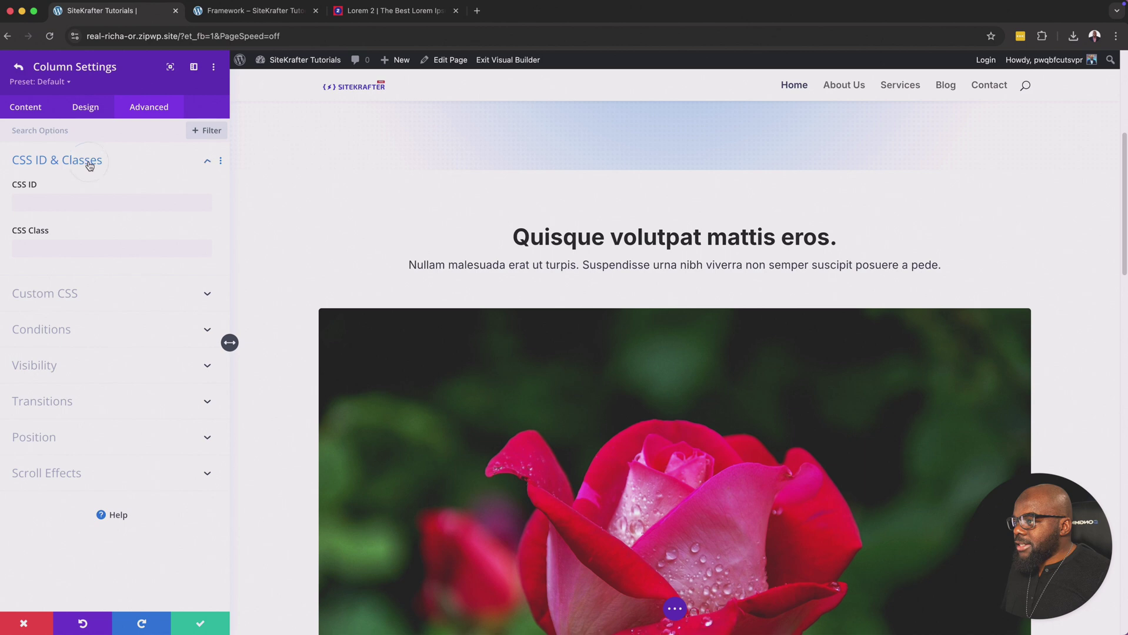
left_click(81, 247)
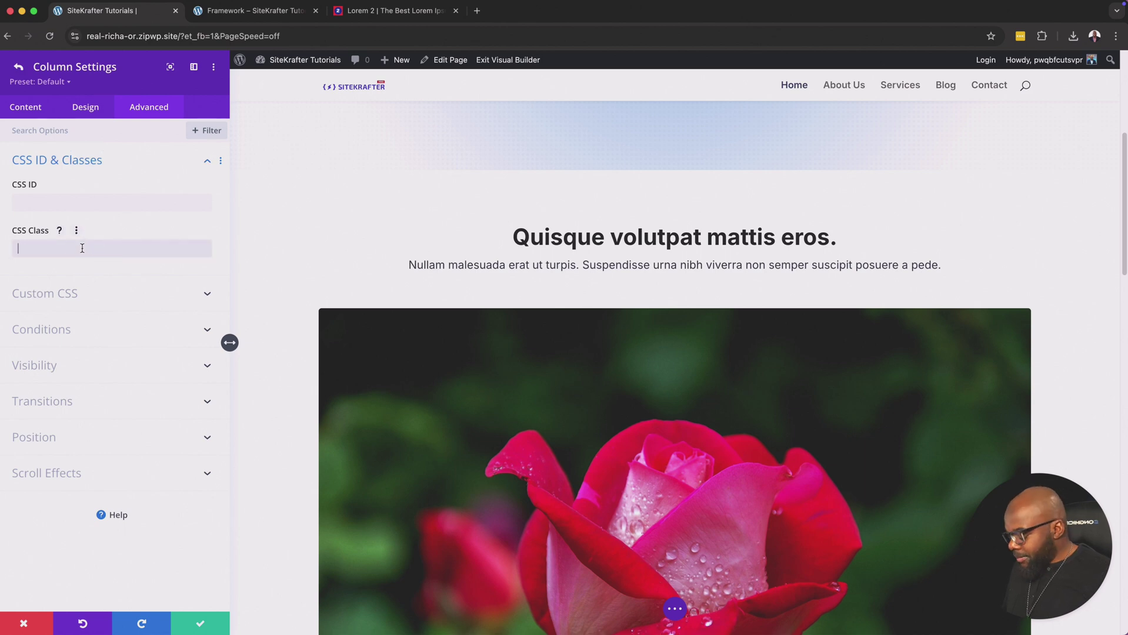
type("flex")
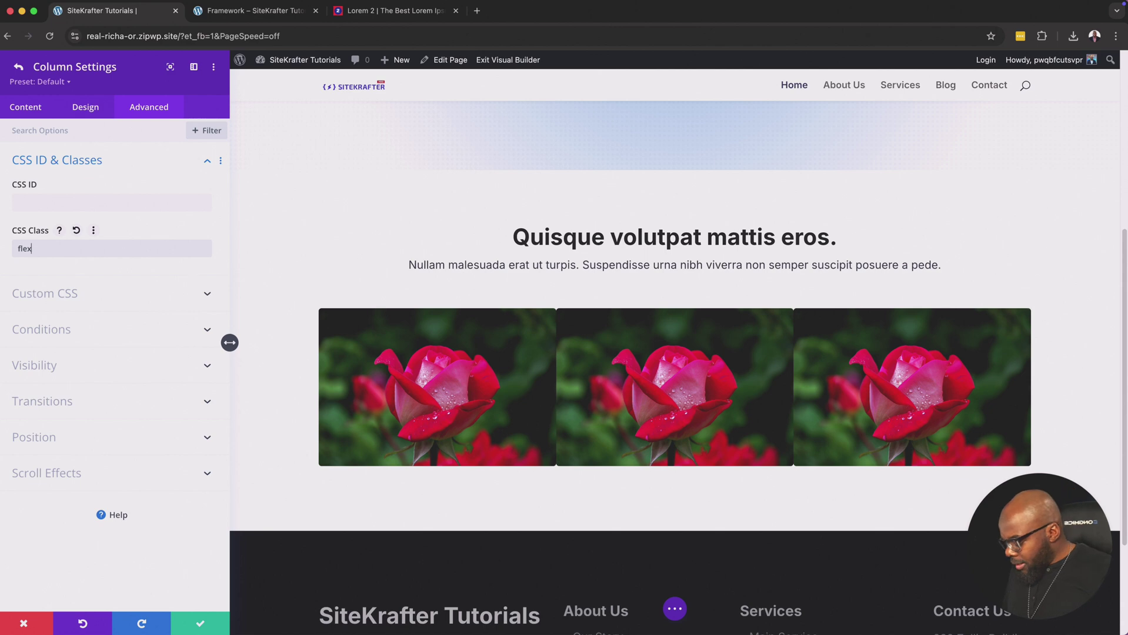
type("box")
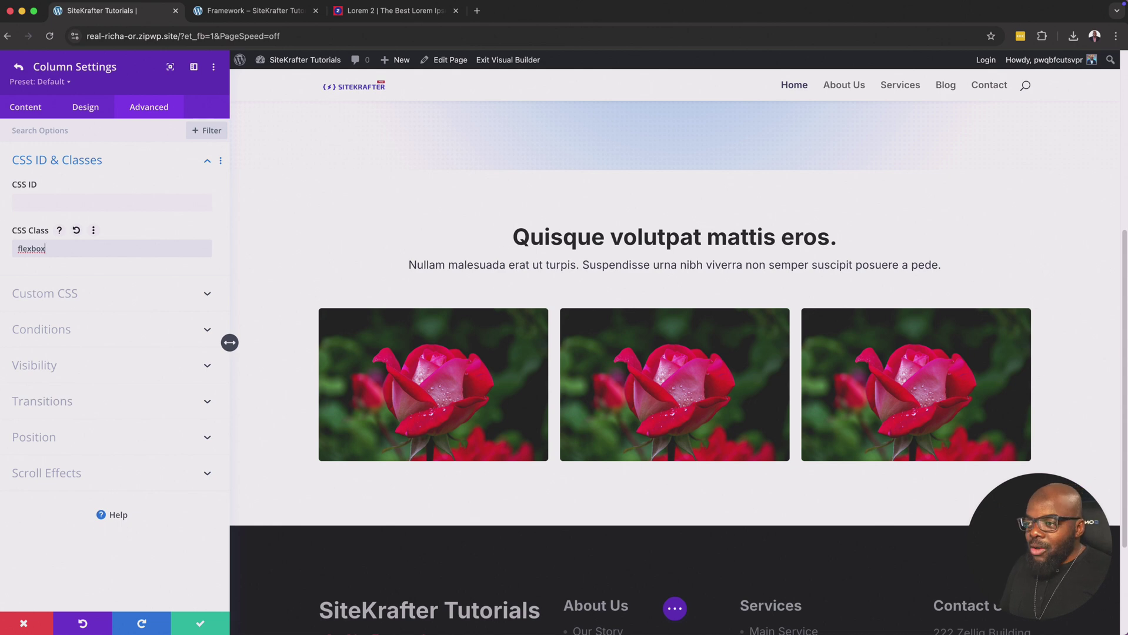
left_click(200, 625)
left_click(200, 625)
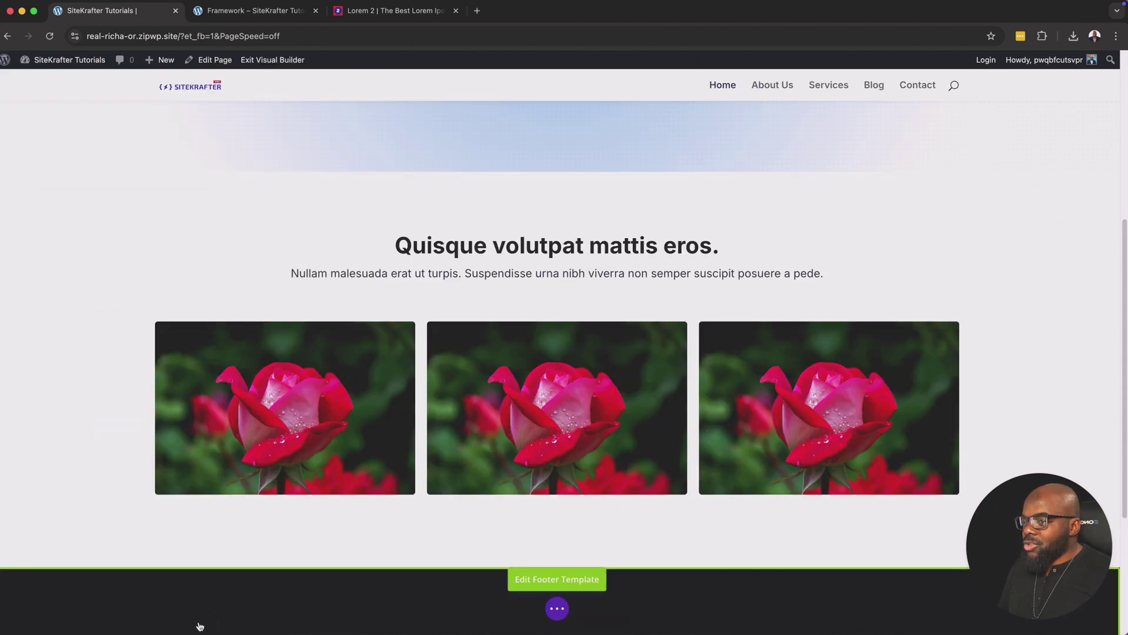
Give the heading text row above the images the CSS class "no-padding" and save the row settings
mouse_move(188, 287)
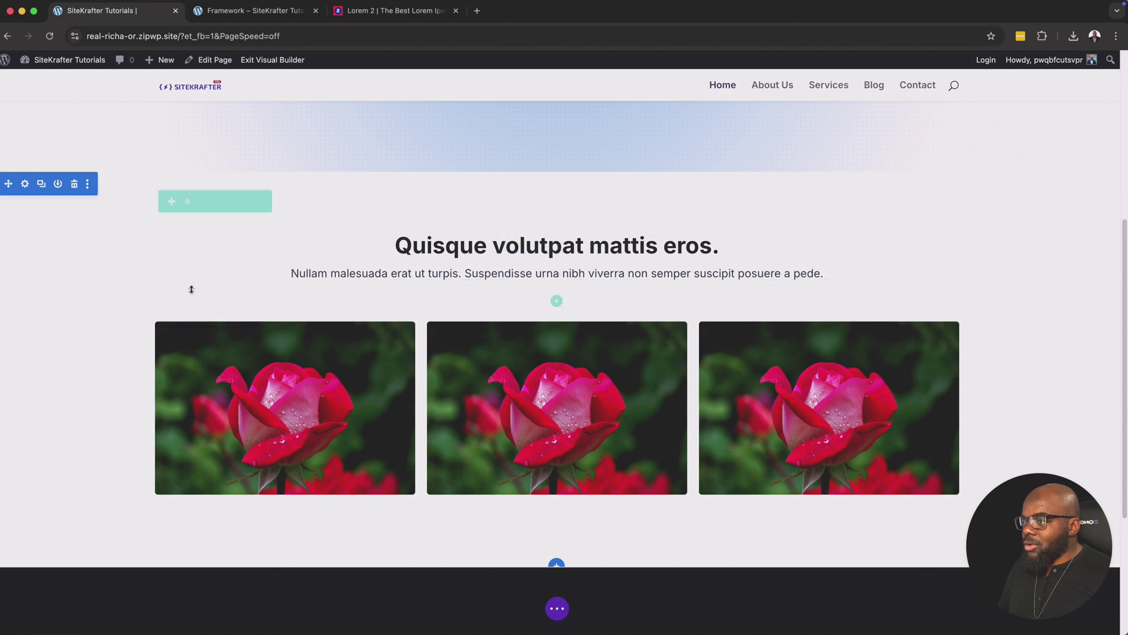
left_click(185, 202)
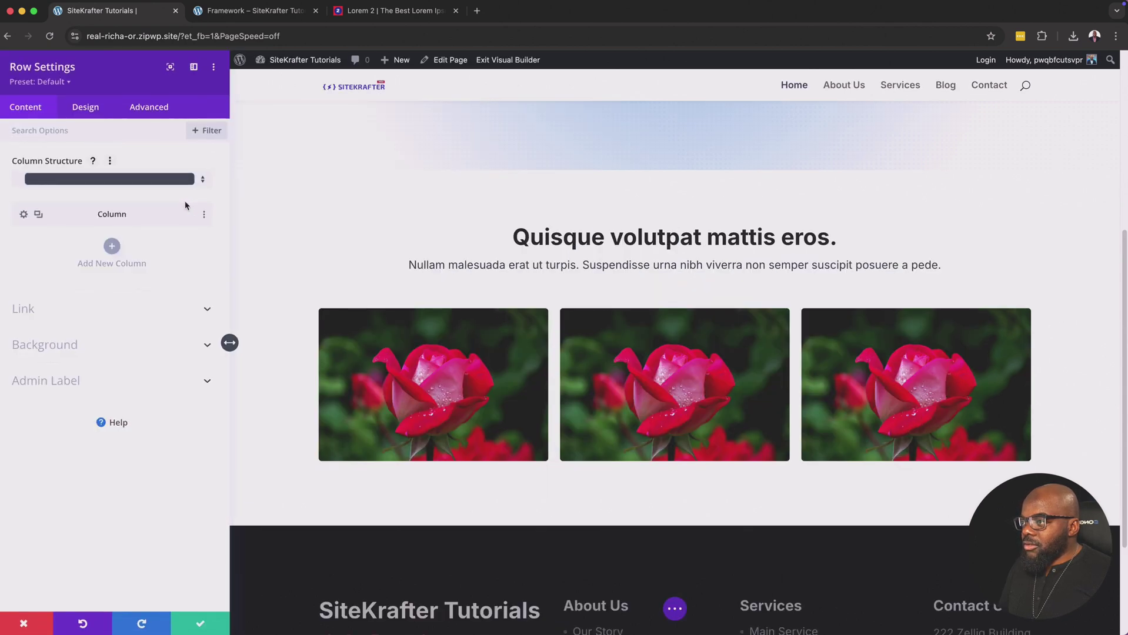
left_click(149, 107)
left_click(100, 163)
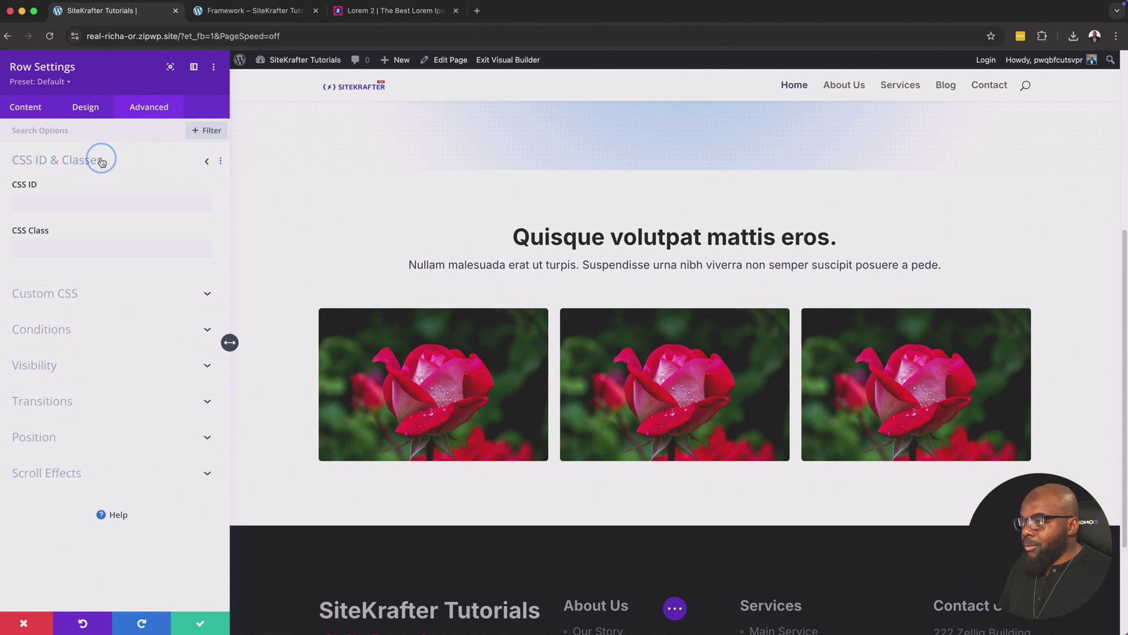
left_click(81, 255)
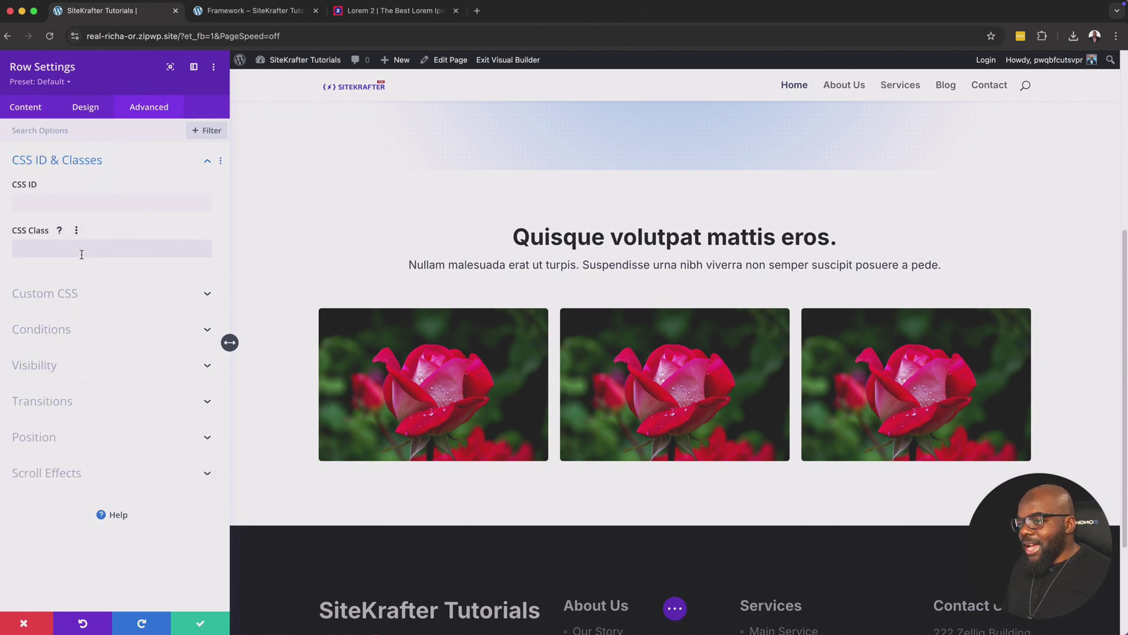
type("no-")
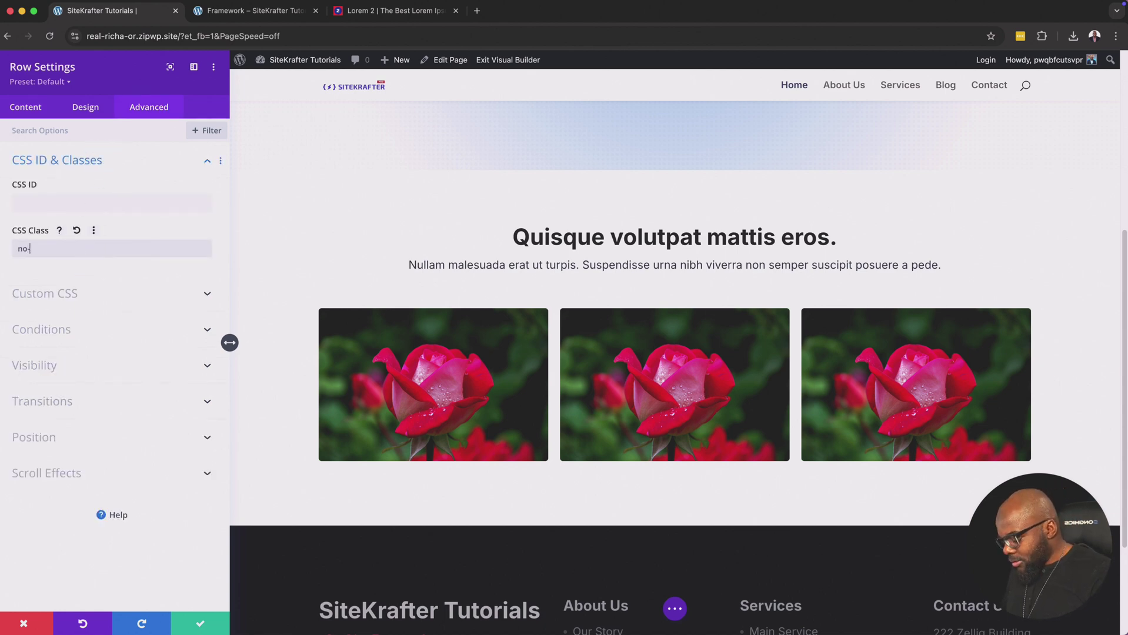
type("padding")
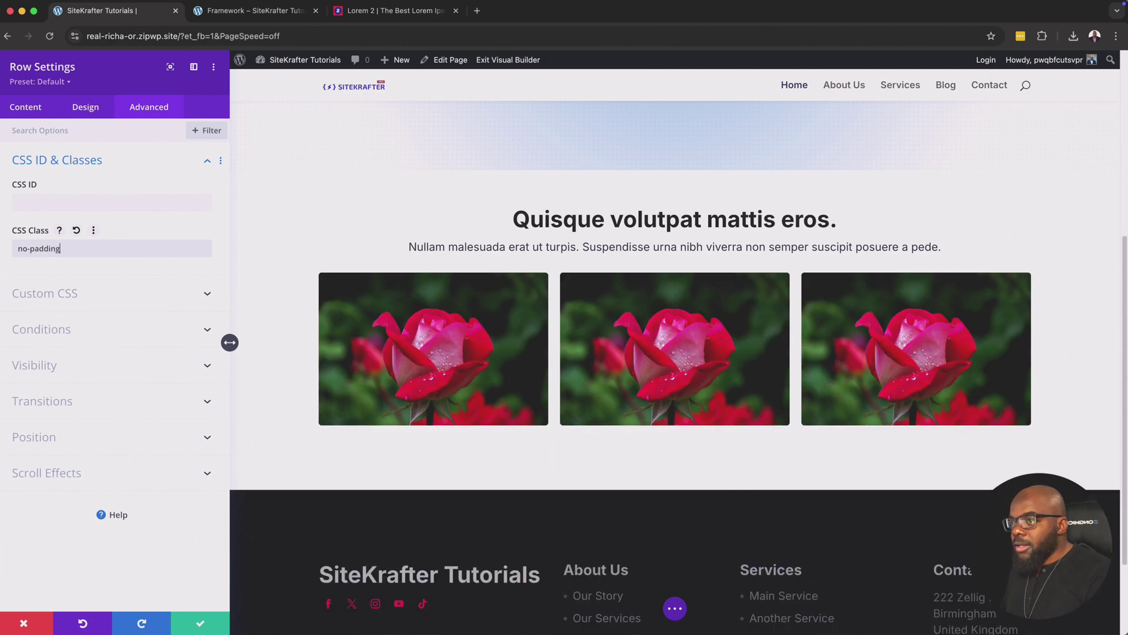
triple_click(79, 250)
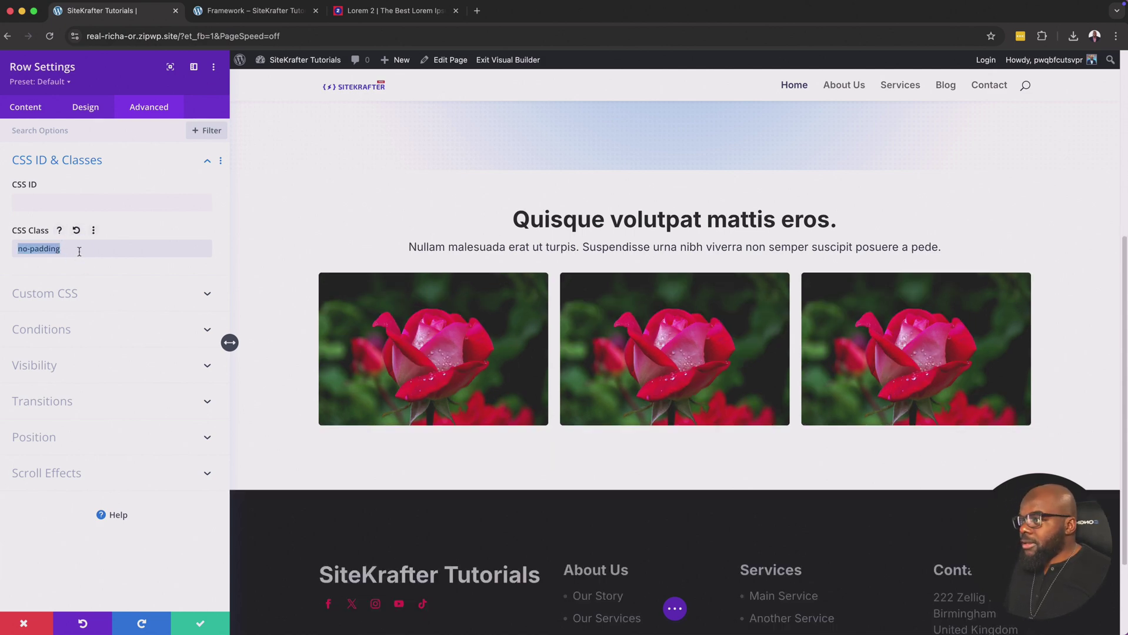
left_click(198, 626)
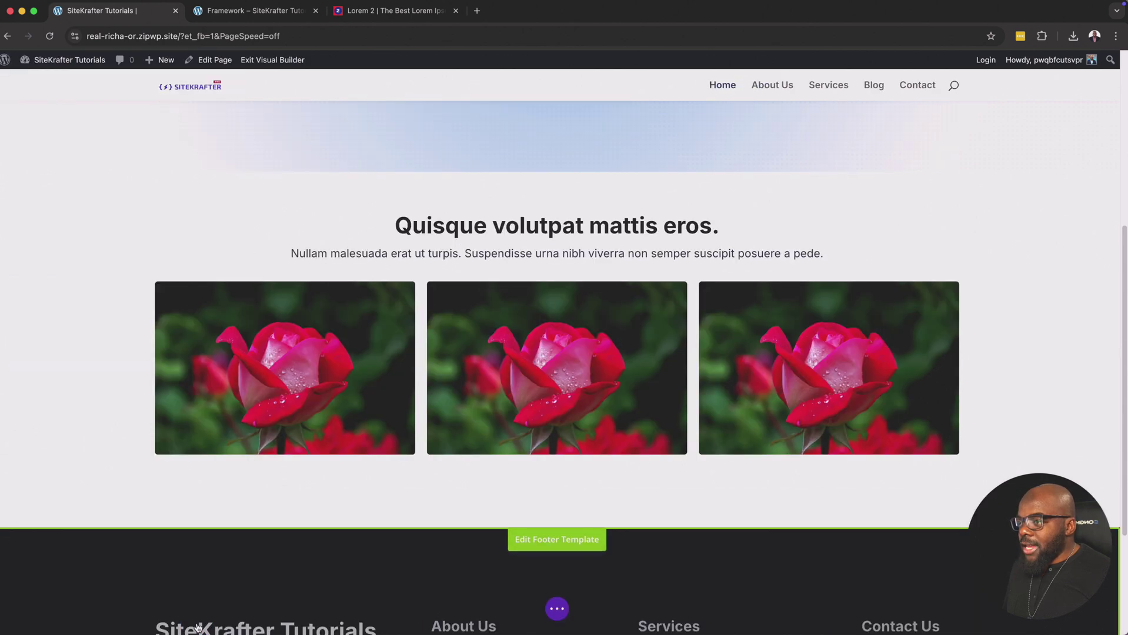
Give the row holding the three rose images the CSS classes "no-padding margin-top-medium"
left_click(184, 276)
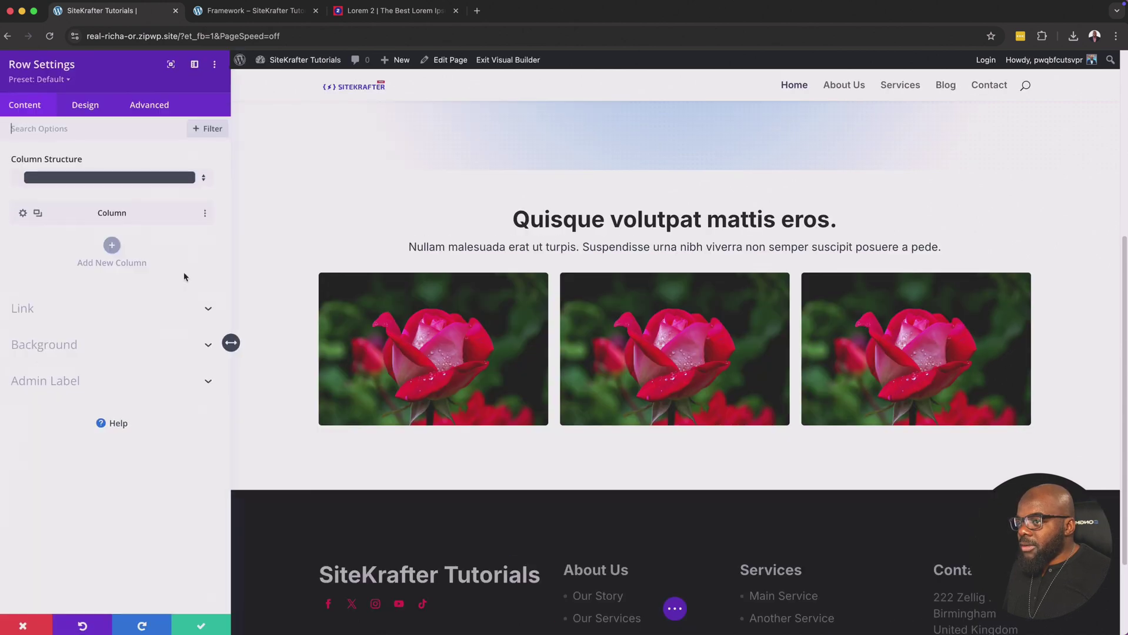
left_click(151, 110)
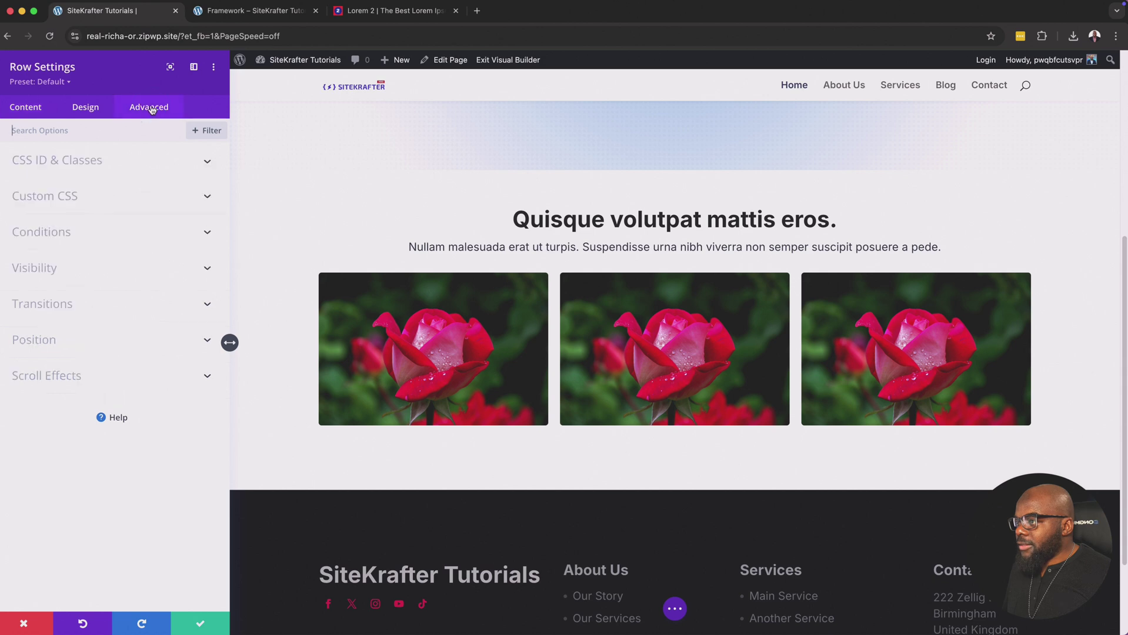
left_click(82, 160)
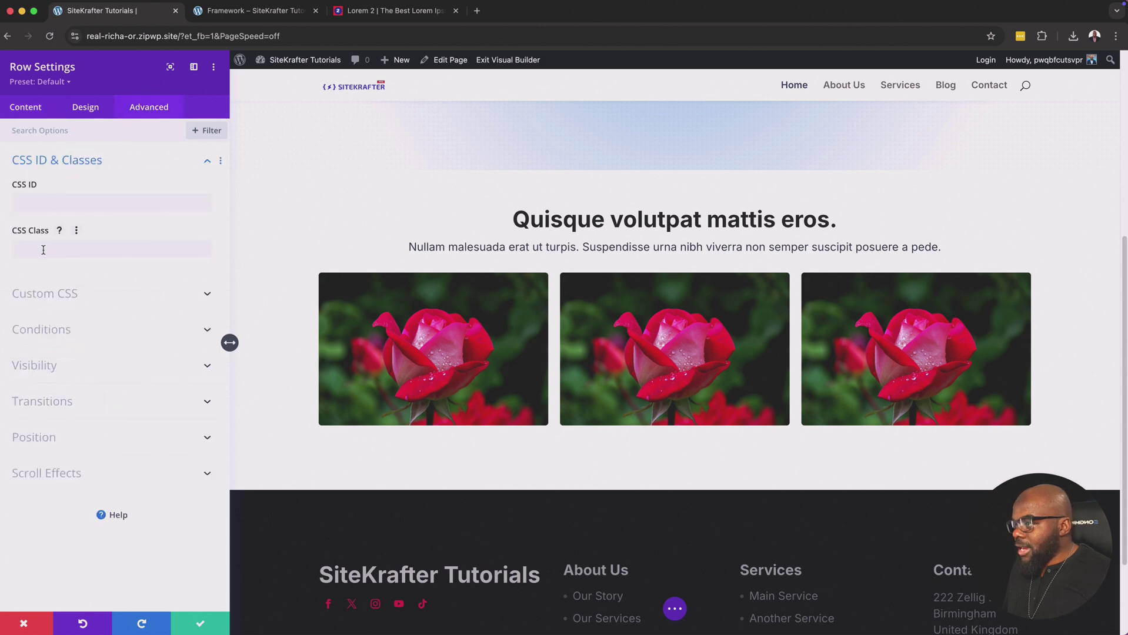
left_click(62, 248)
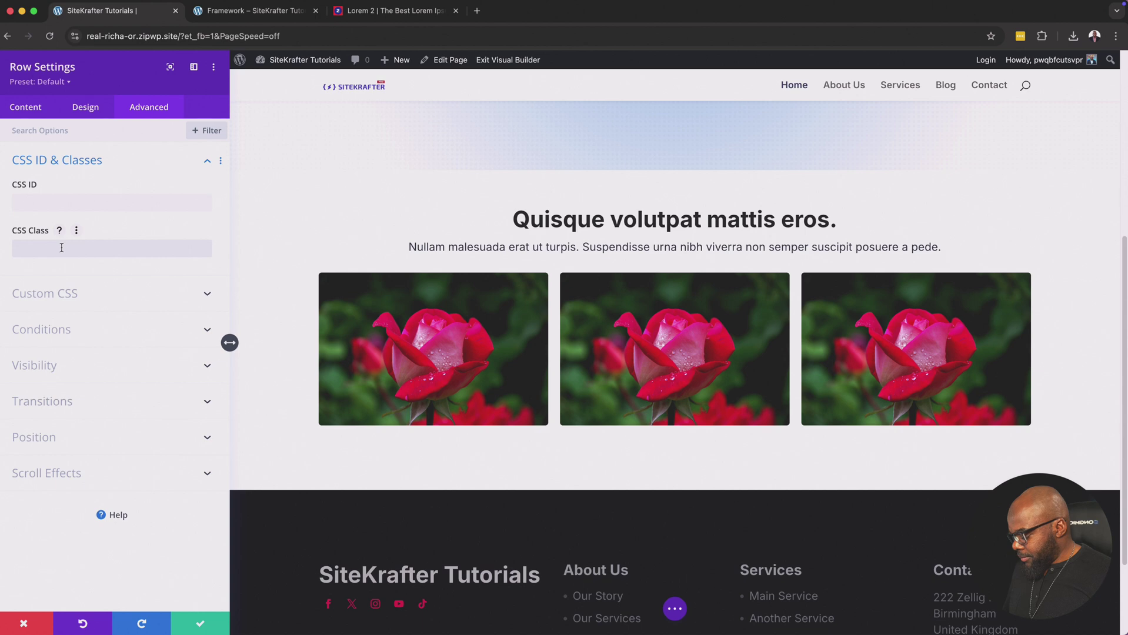
type("no-padding")
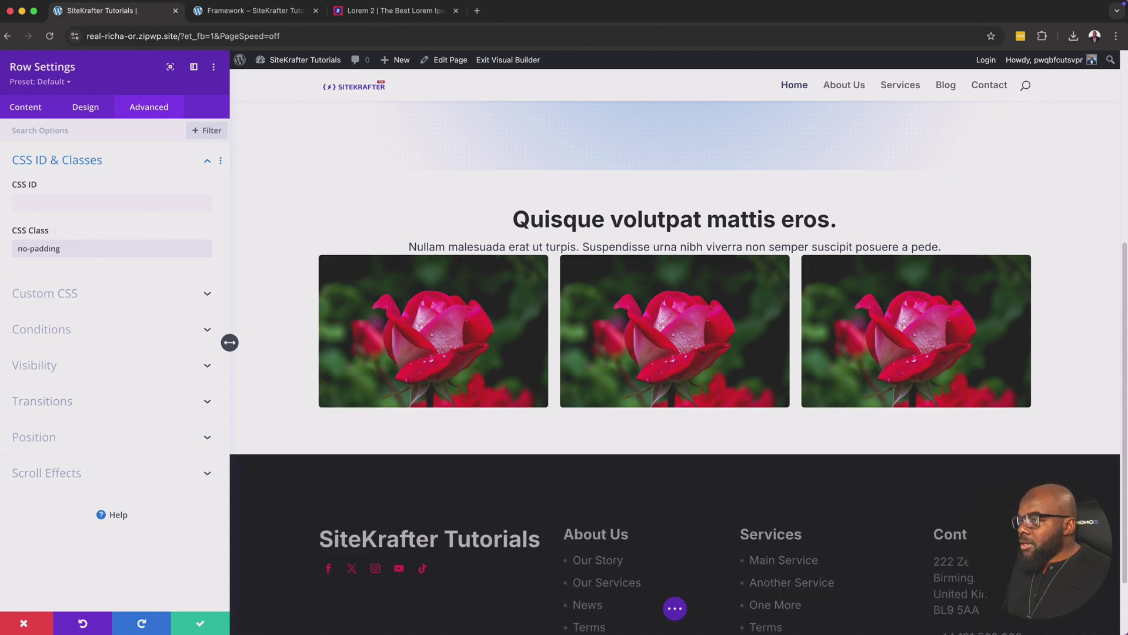
type(" margin-top-")
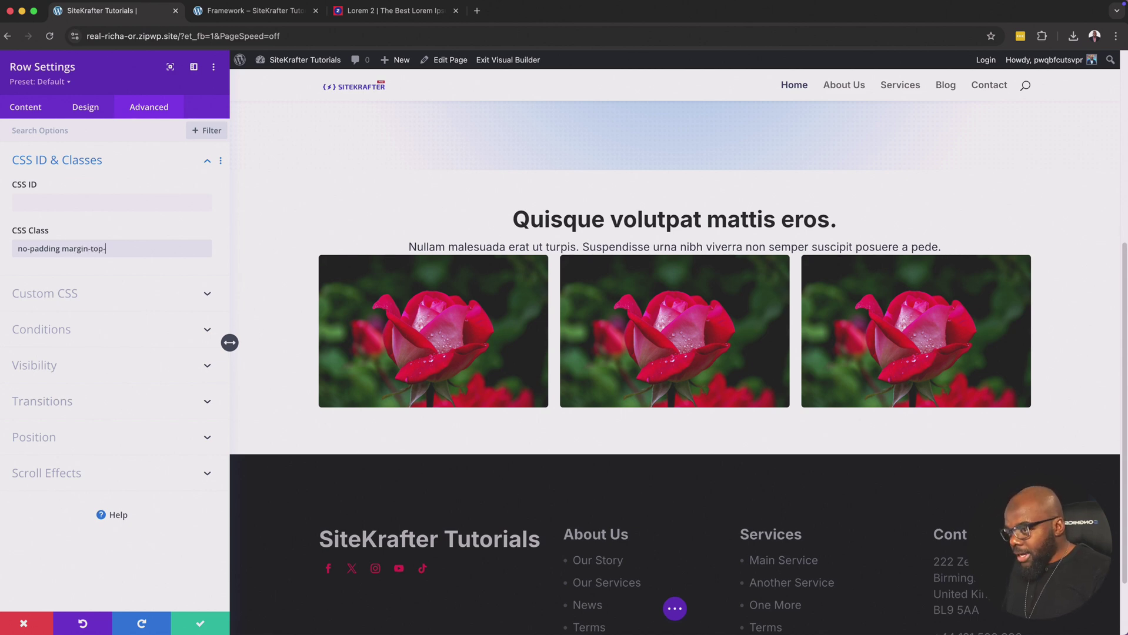
type("medi")
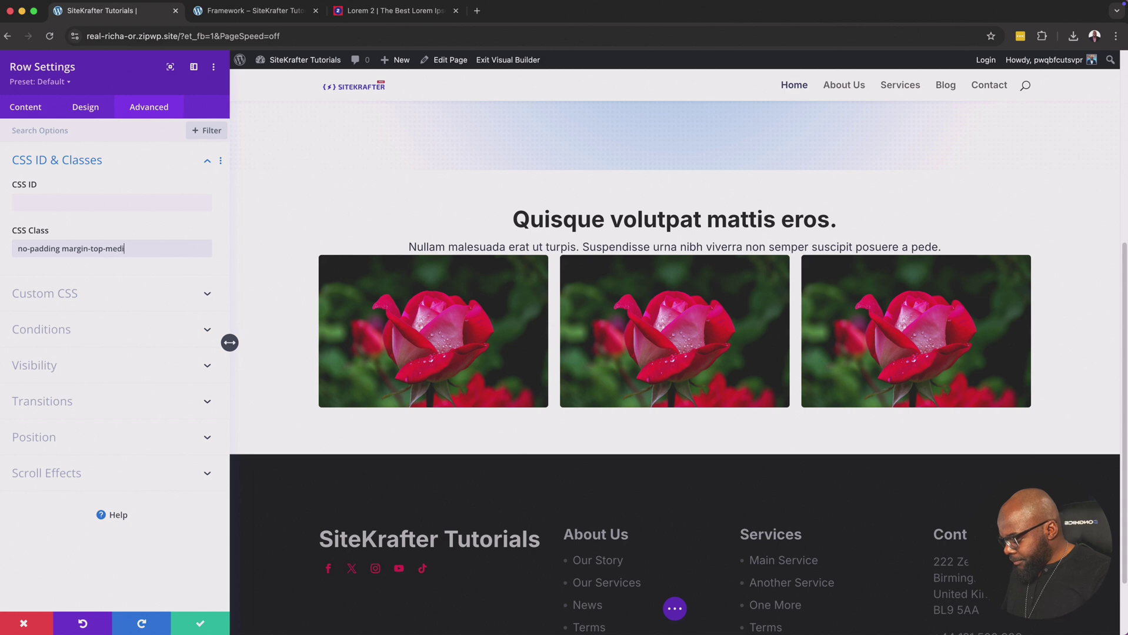
type("um")
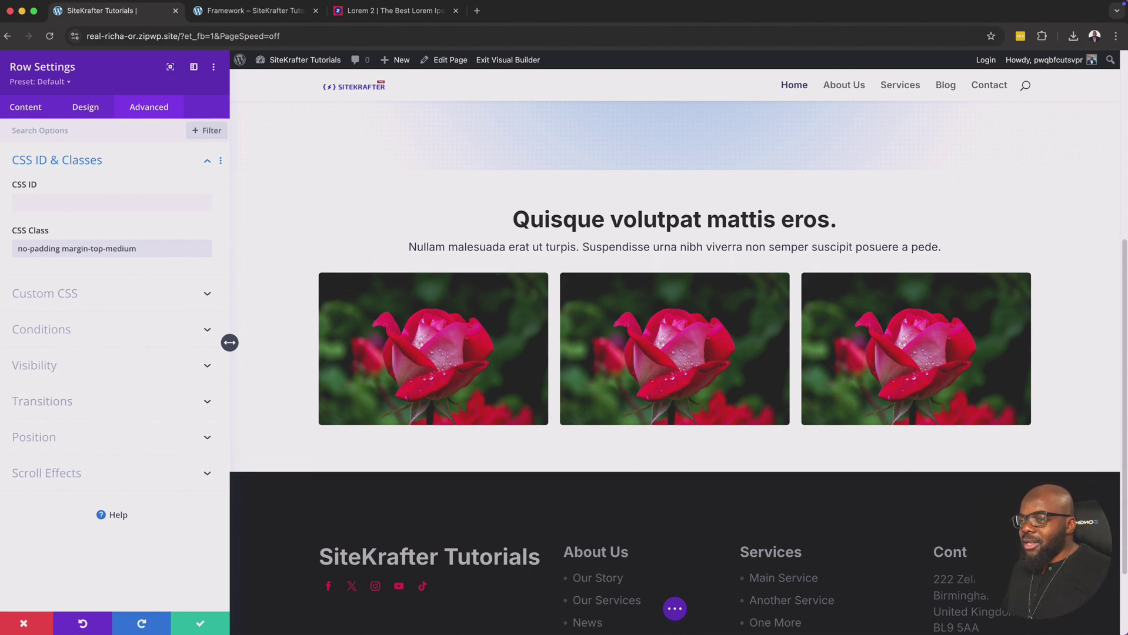
Try the larger spacing class "margin-top-large" on the image row and save the row settings
key("BackSpace")
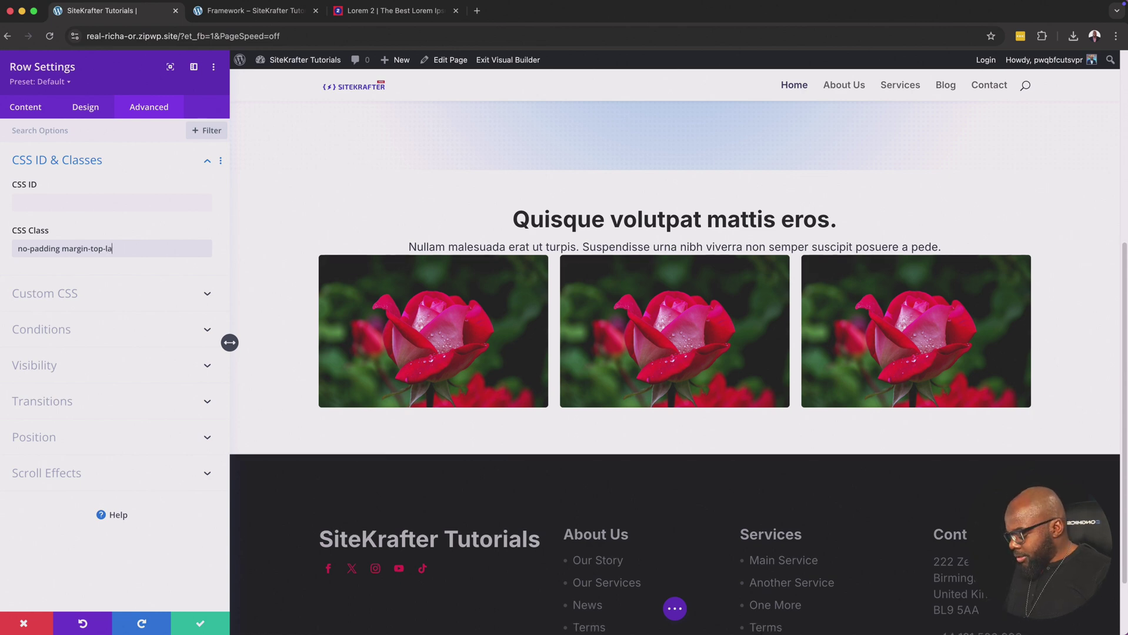
type("e")
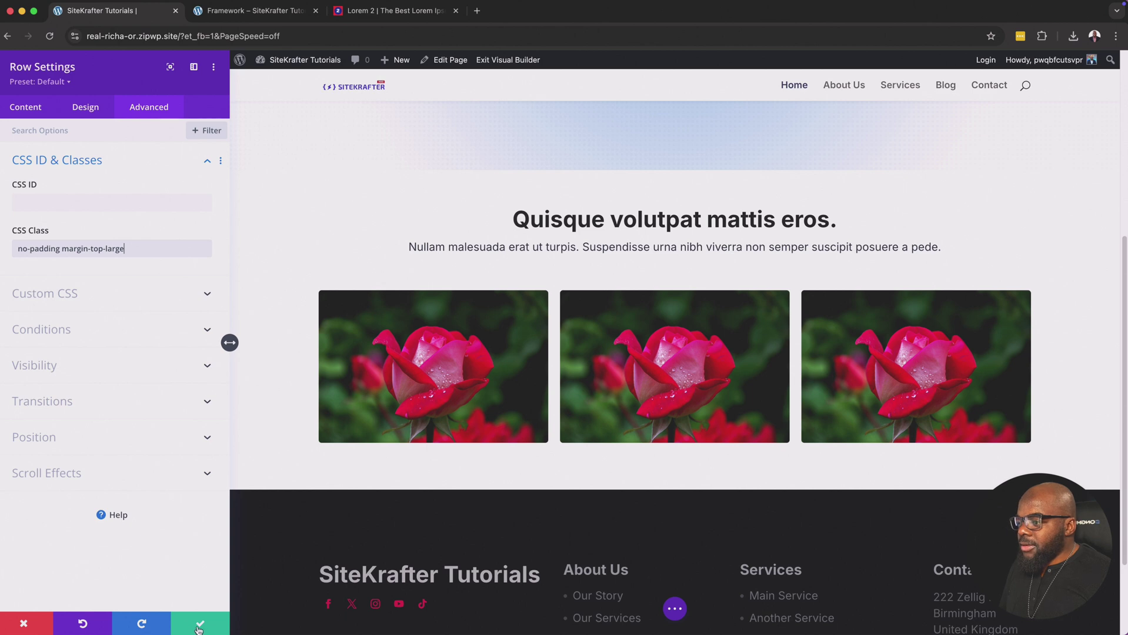
left_click(200, 625)
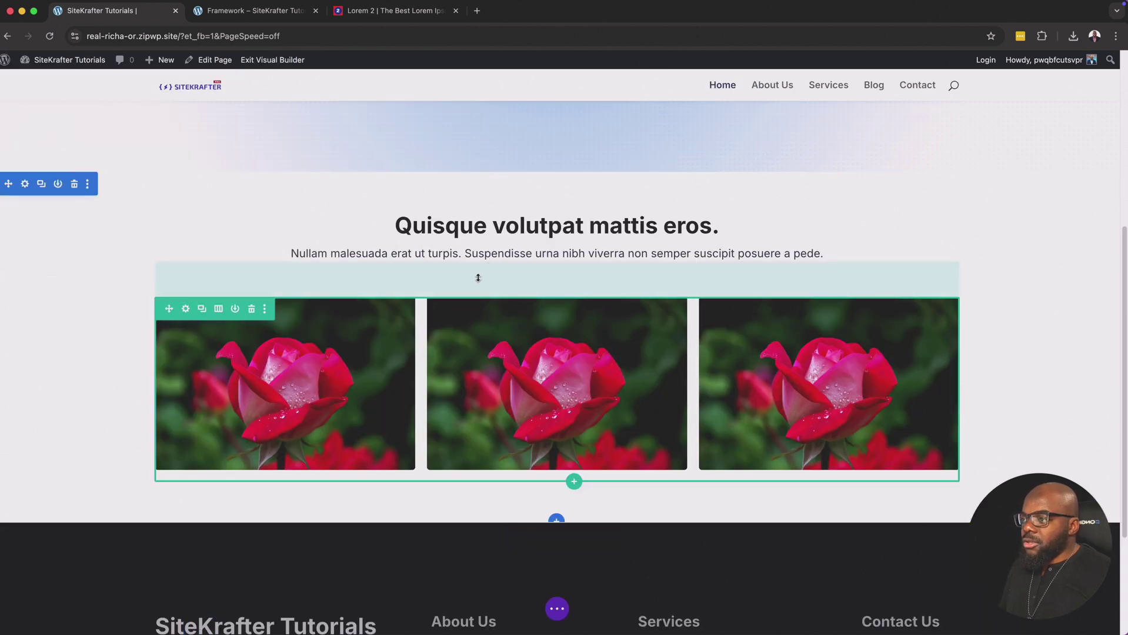
Set the image row's CSS classes to "no-padding margin-top-medium" and save the row settings
left_click(185, 309)
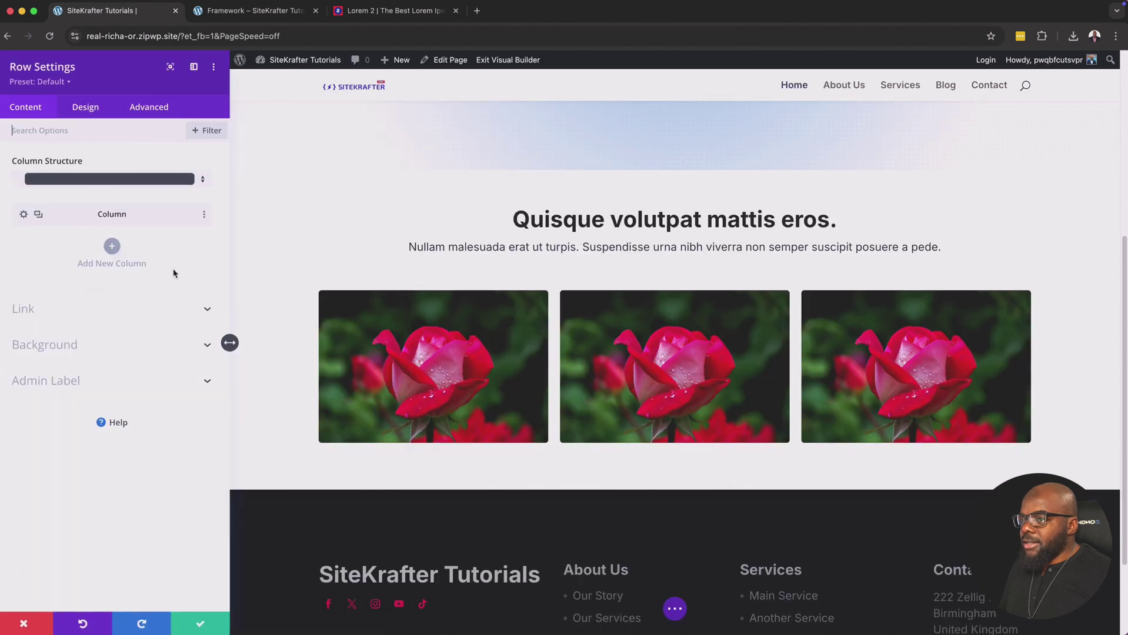
left_click(152, 108)
left_click(76, 161)
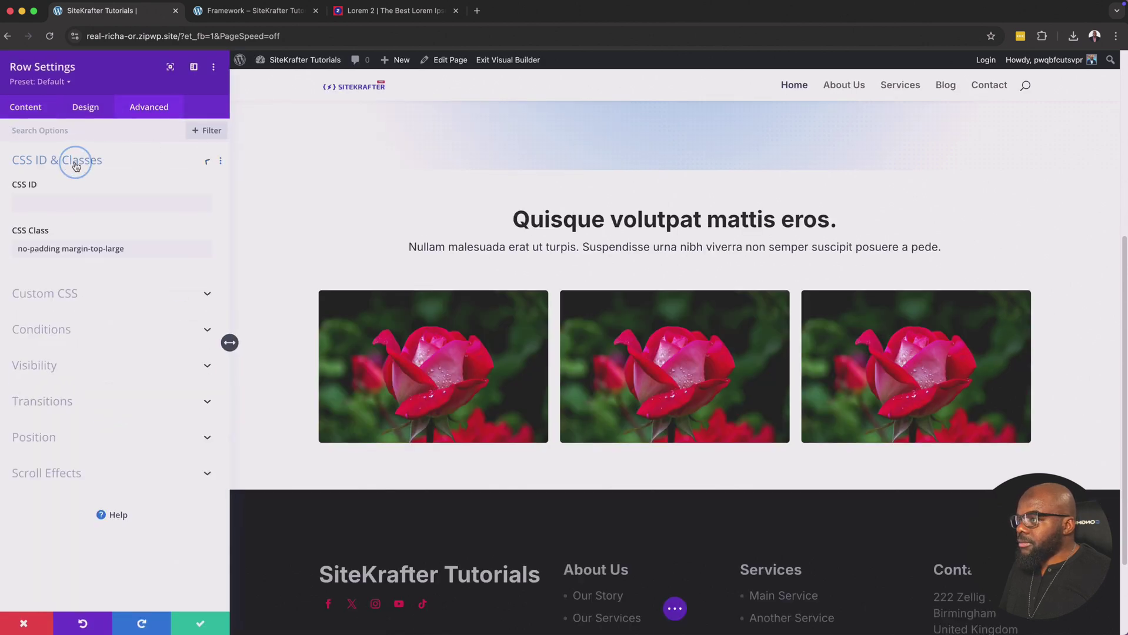
left_click(131, 248)
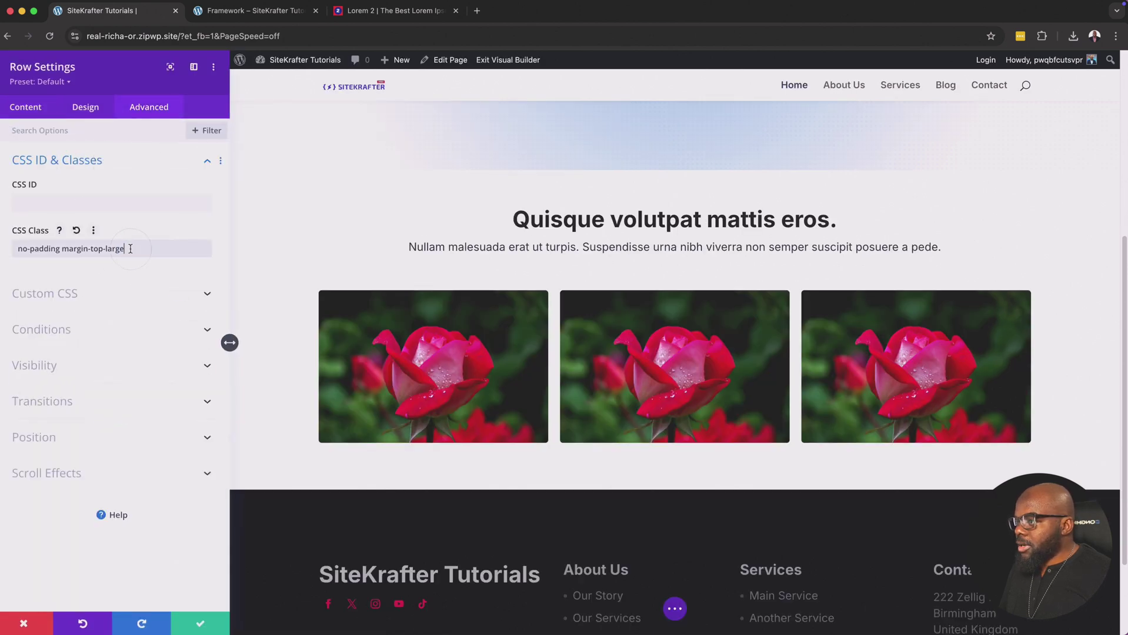
key("BackSpace")
key("BackSpace")
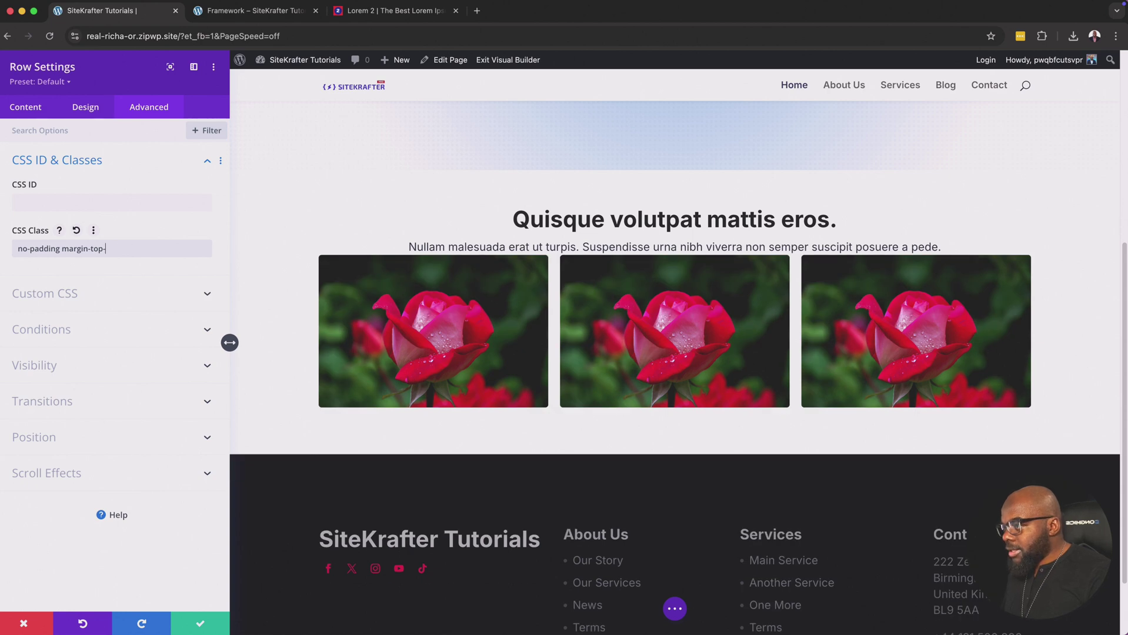
type("medium")
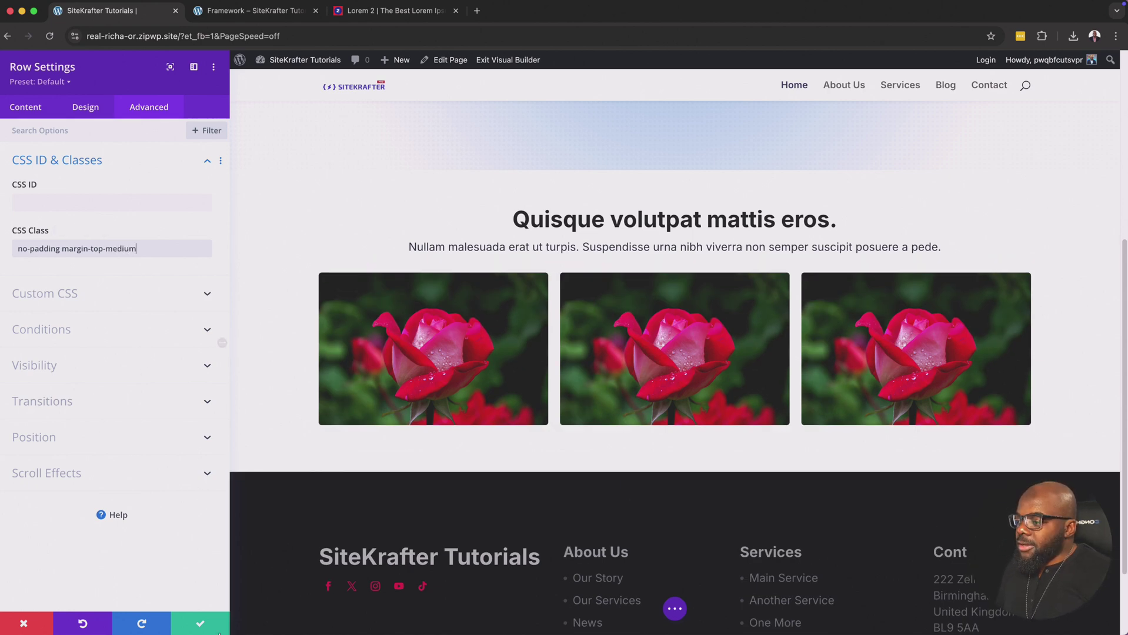
left_click(200, 625)
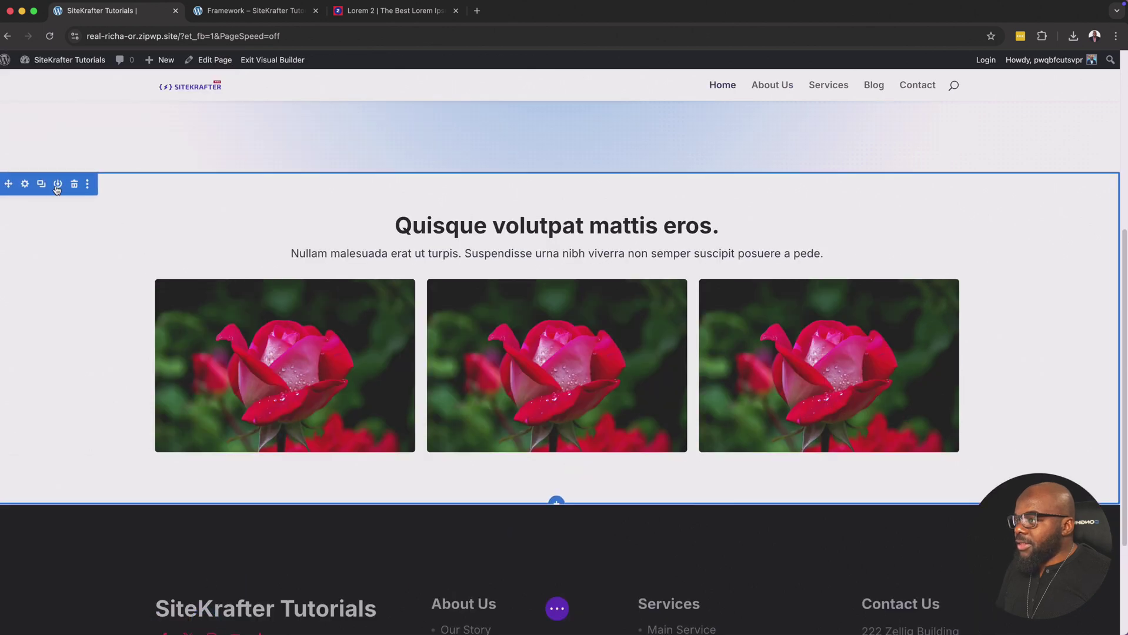
Give the section containing the heading text and images the CSS class "large-section" and save the section settings
left_click(27, 185)
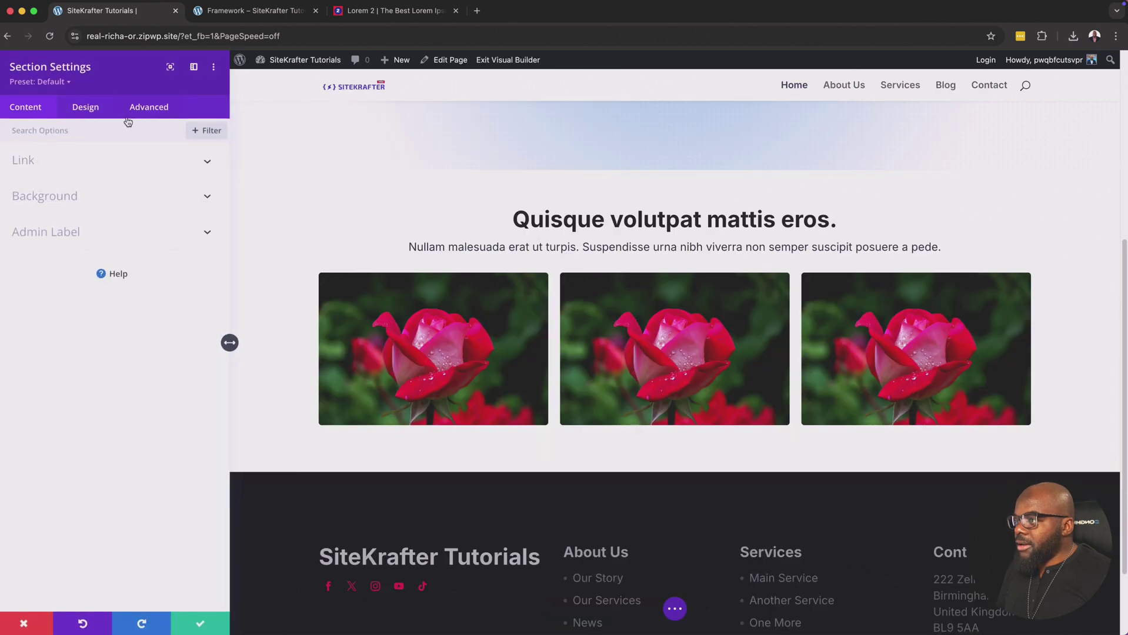
left_click(170, 106)
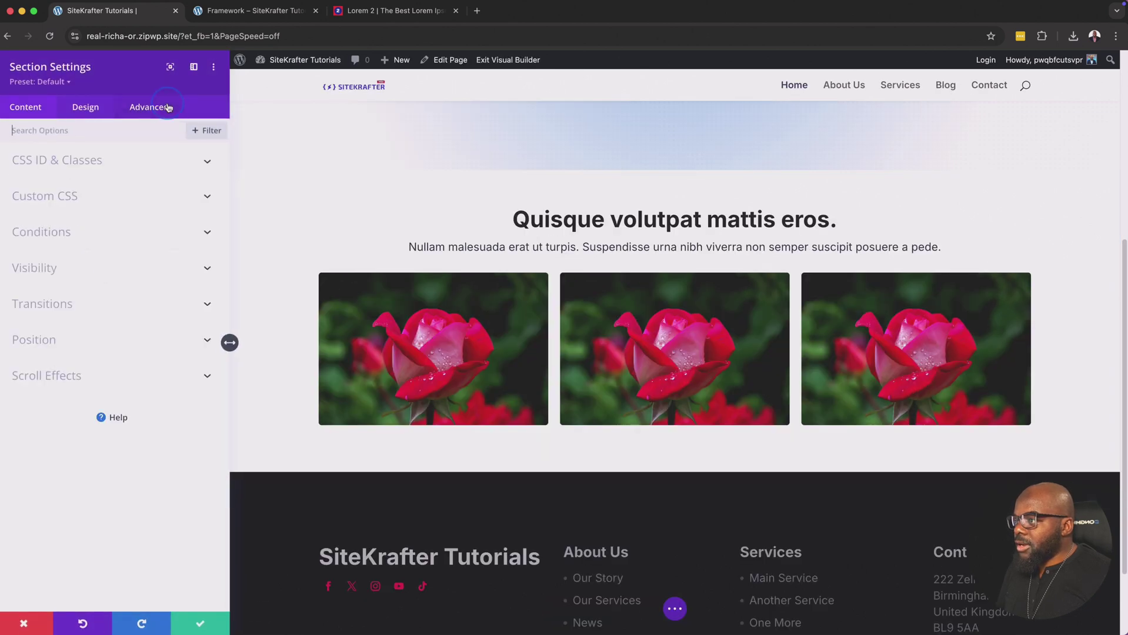
left_click(88, 160)
left_click(77, 248)
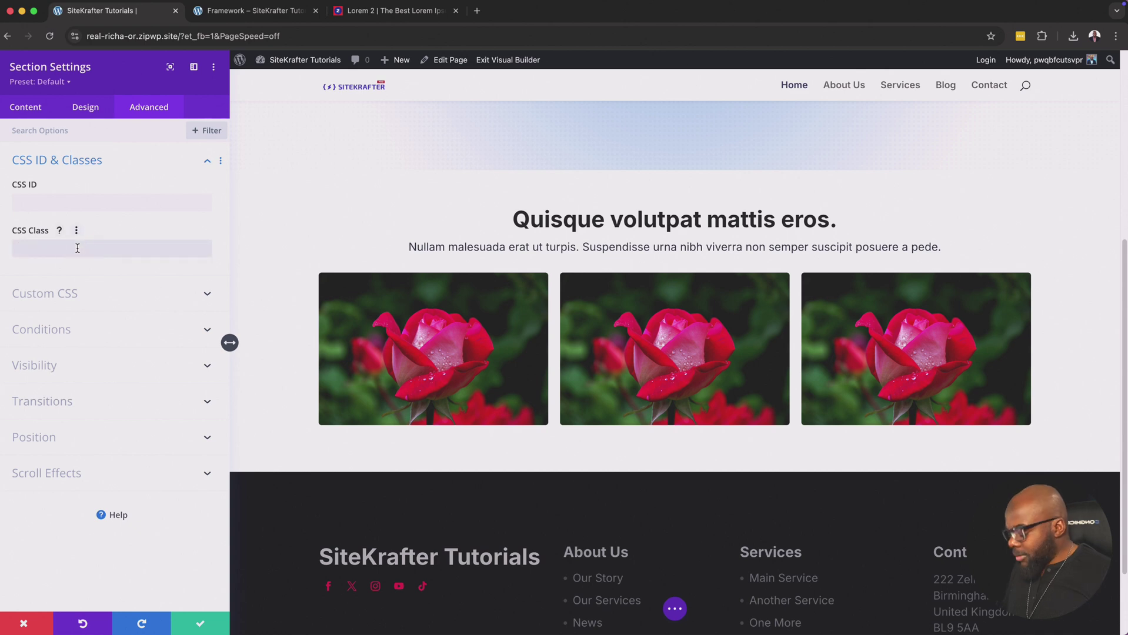
type("large-sect")
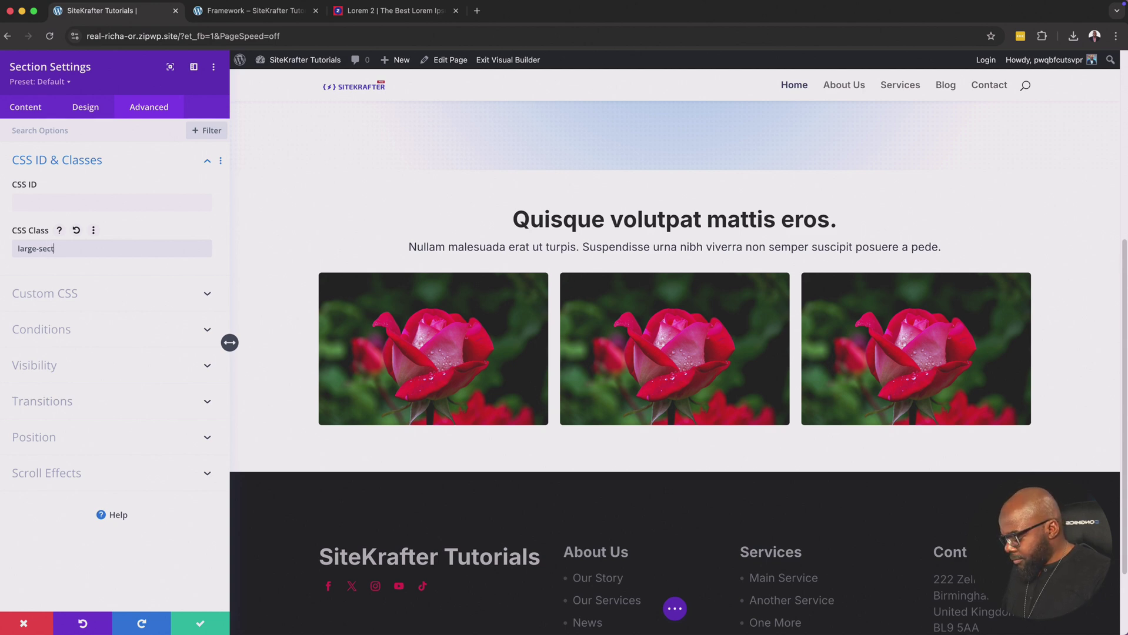
type("ion")
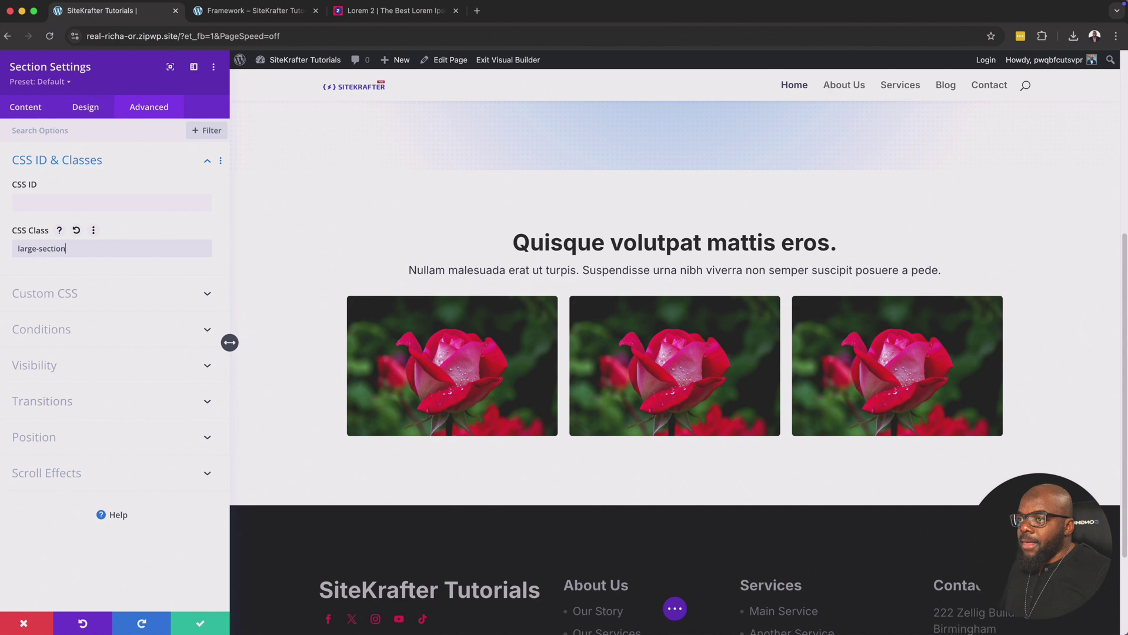
left_click(197, 625)
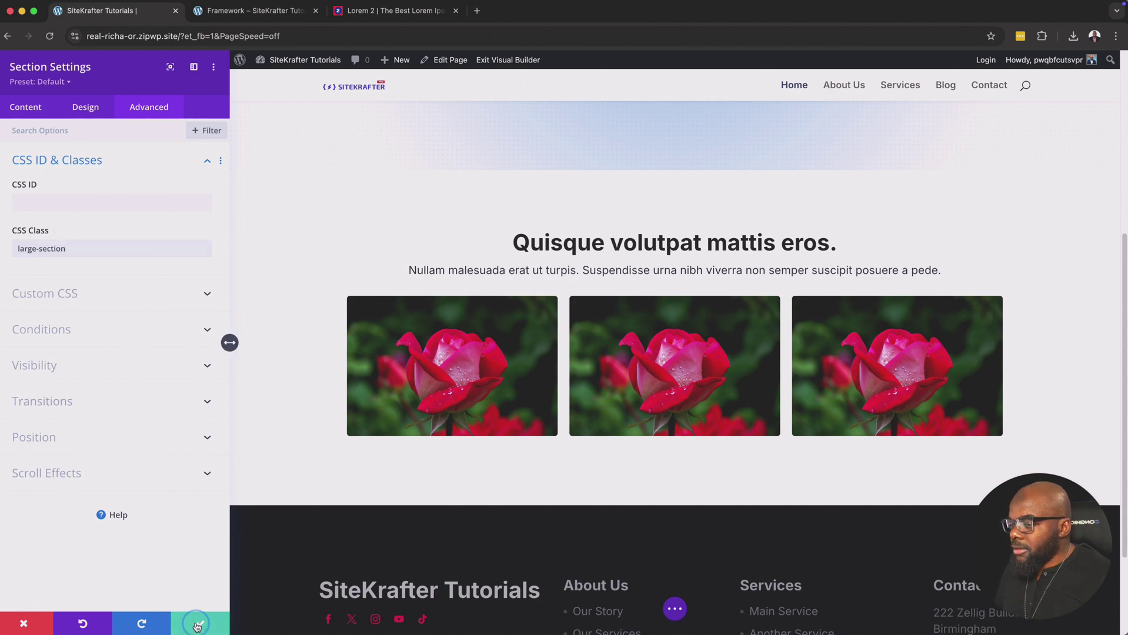
Review the hero and image sections, save the page and exit the visual builder
scroll(337, 313, "up", 5)
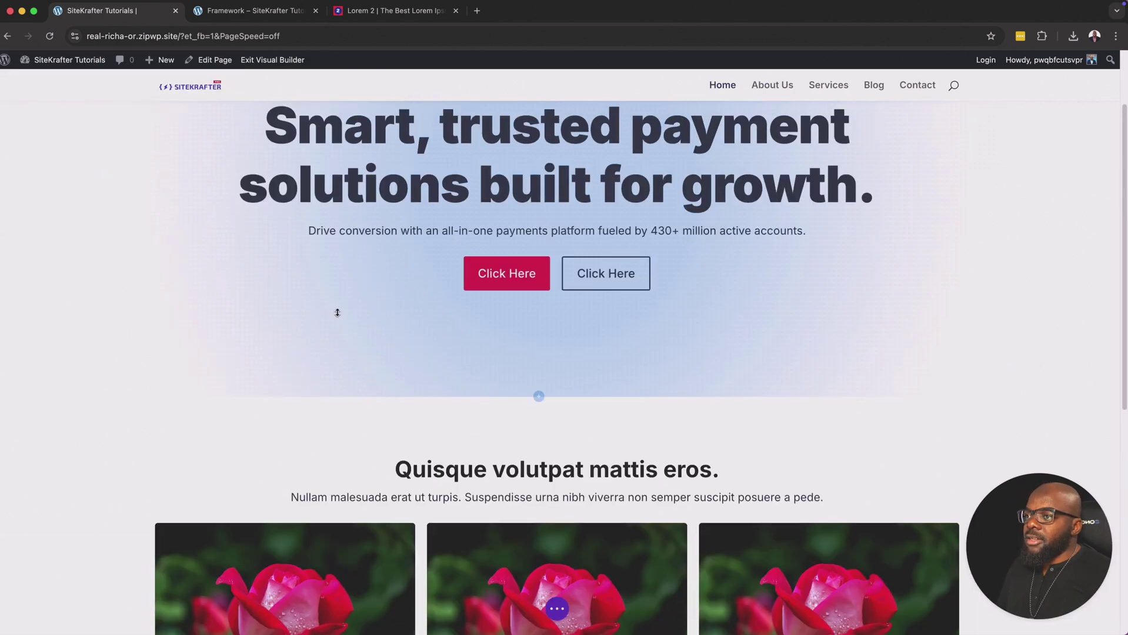
scroll(338, 313, "up", 3)
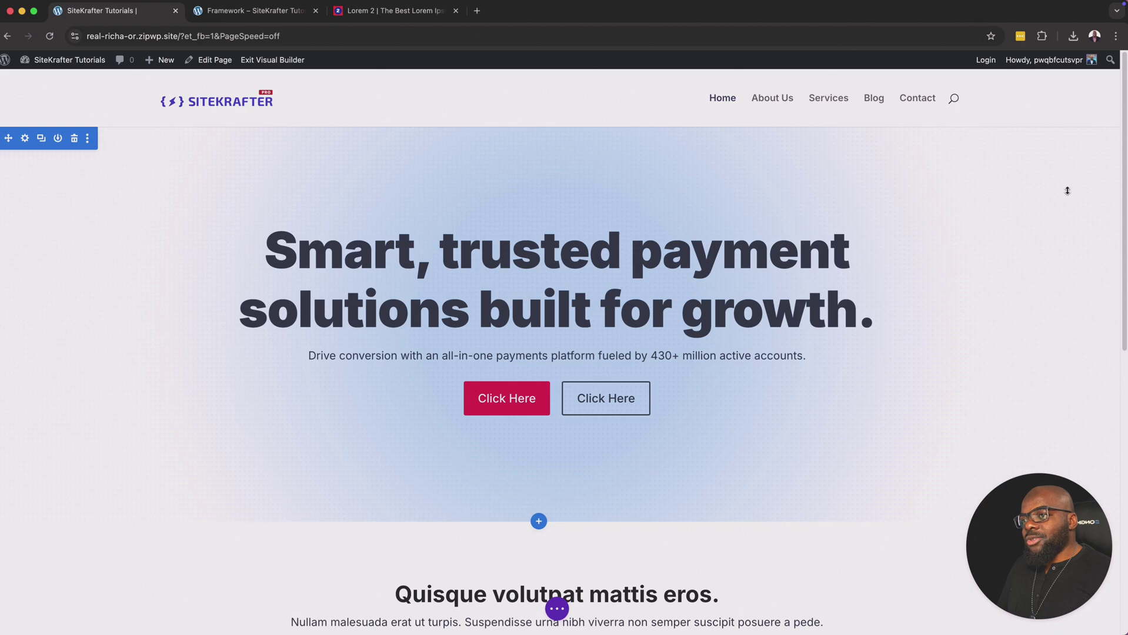
scroll(924, 323, "down", 4)
scroll(924, 326, "down", 4)
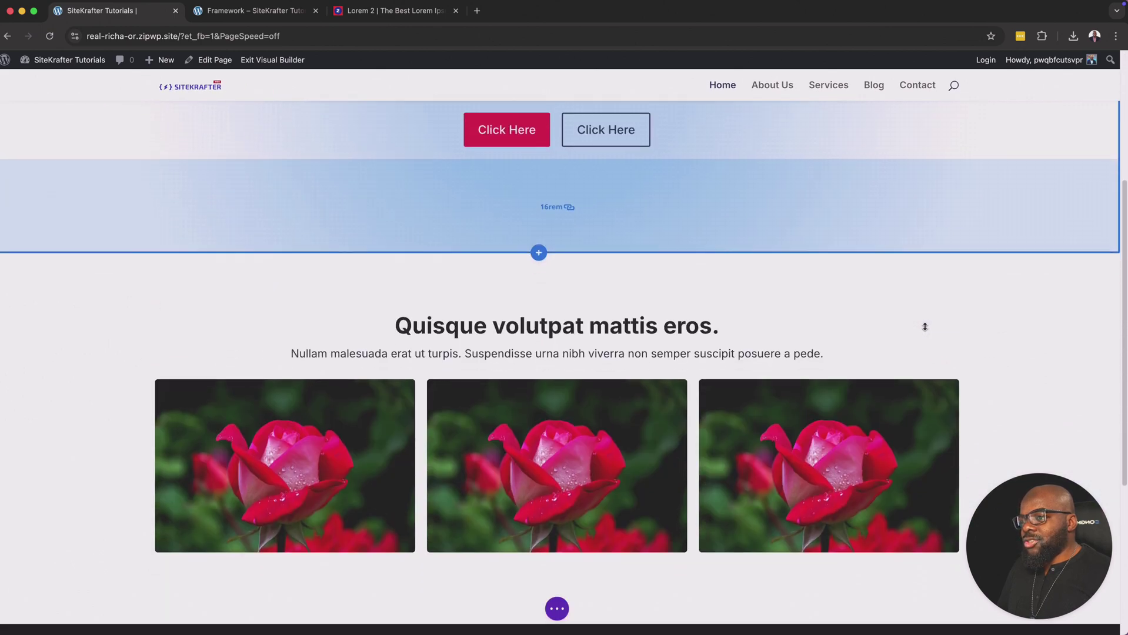
scroll(924, 325, "up", 7)
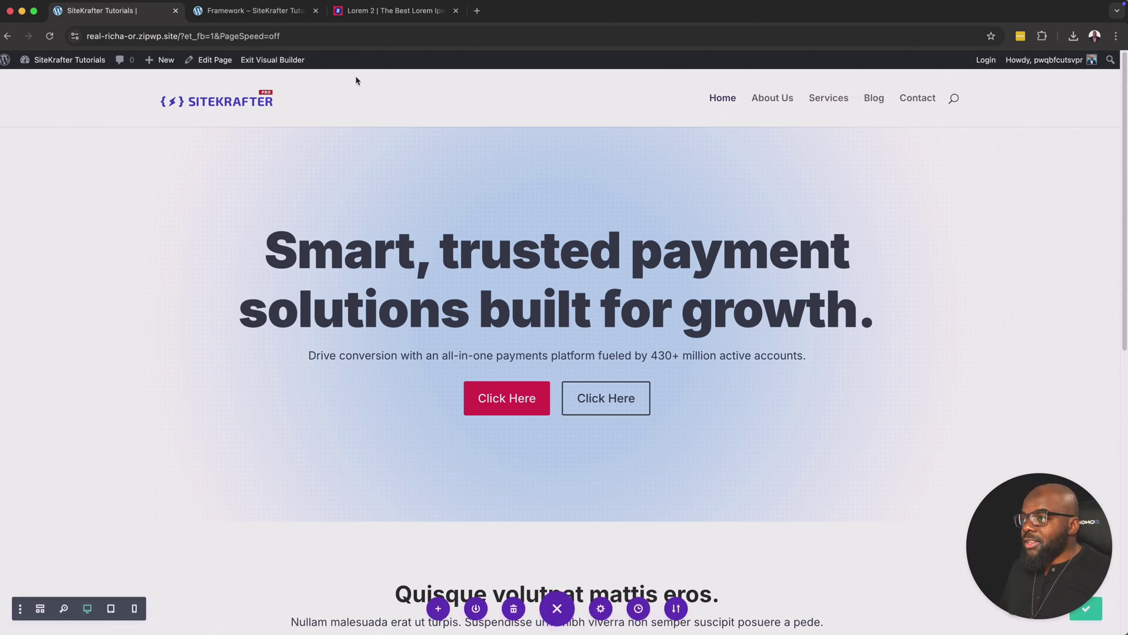
left_click(295, 61)
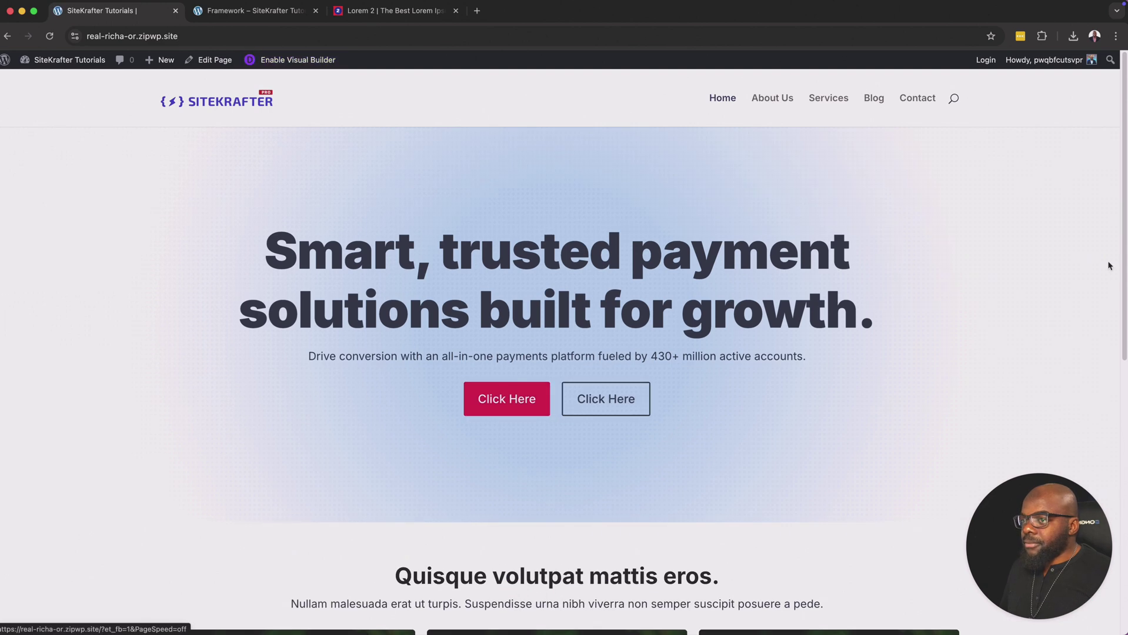
Narrow the browser window to phone width and check the mobile layout of the hero, heading text, images and footer
left_click_drag(1125, 274, 226, 219)
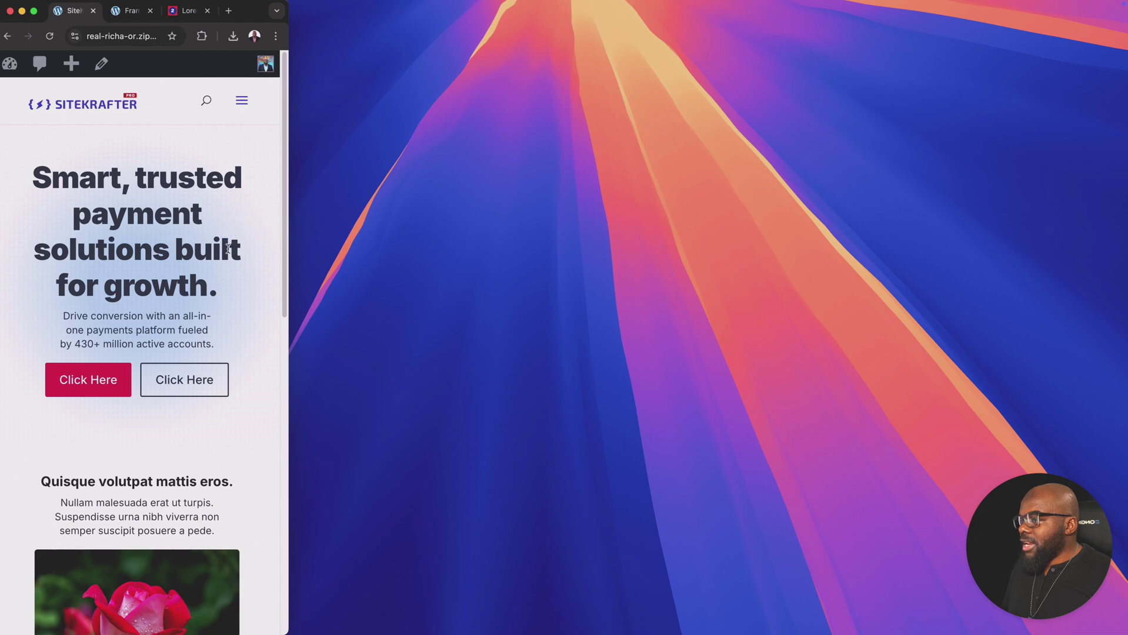
scroll(258, 441, "down", 2)
scroll(259, 442, "down", 5)
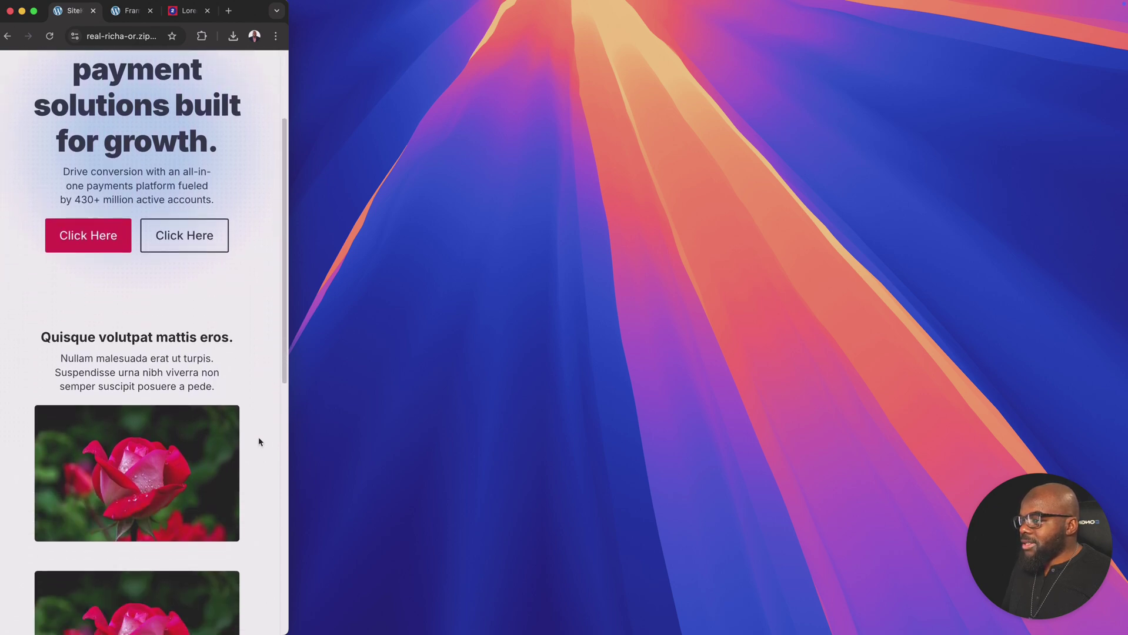
scroll(259, 442, "down", 6)
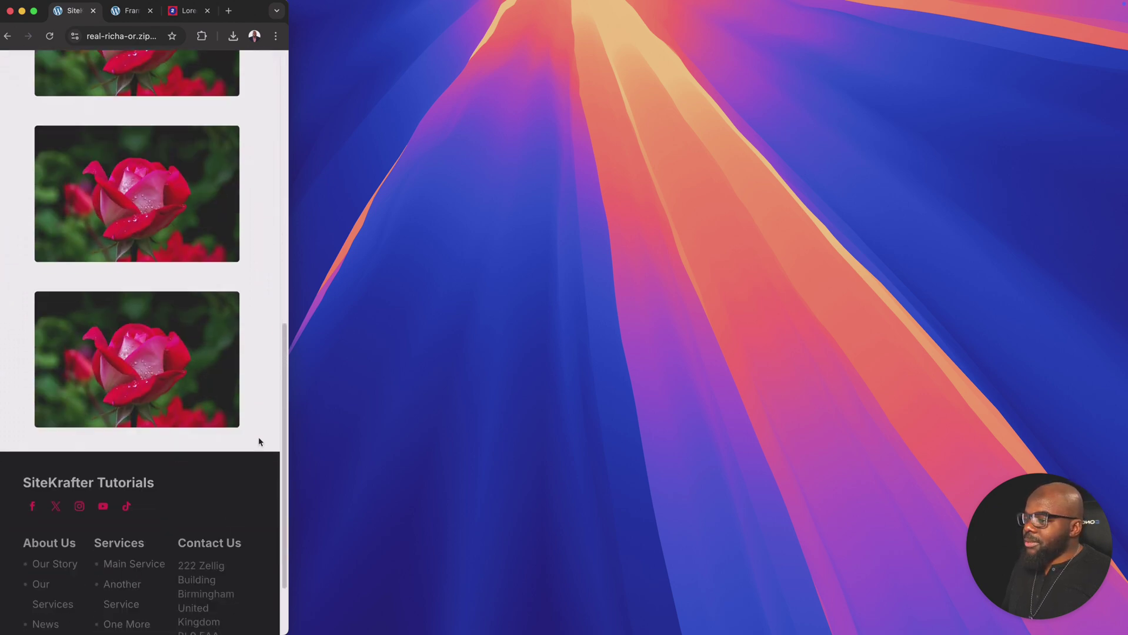
scroll(259, 442, "up", 3)
scroll(259, 442, "up", 10)
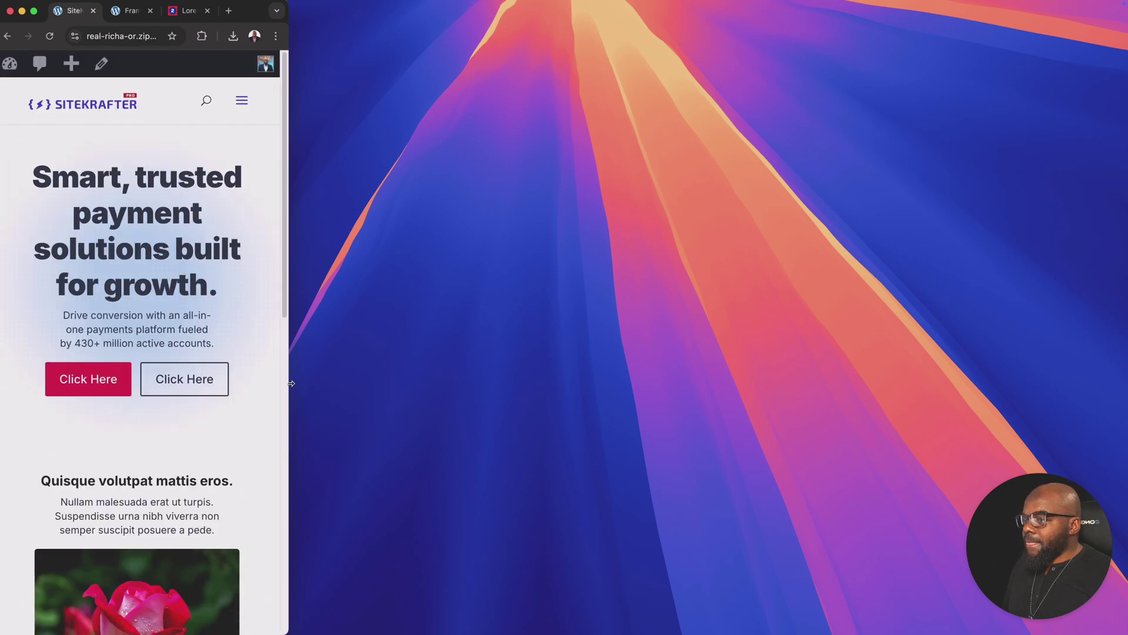
Widen the browser window back to full width and reopen the page in the visual builder
left_click_drag(291, 384, 1125, 383)
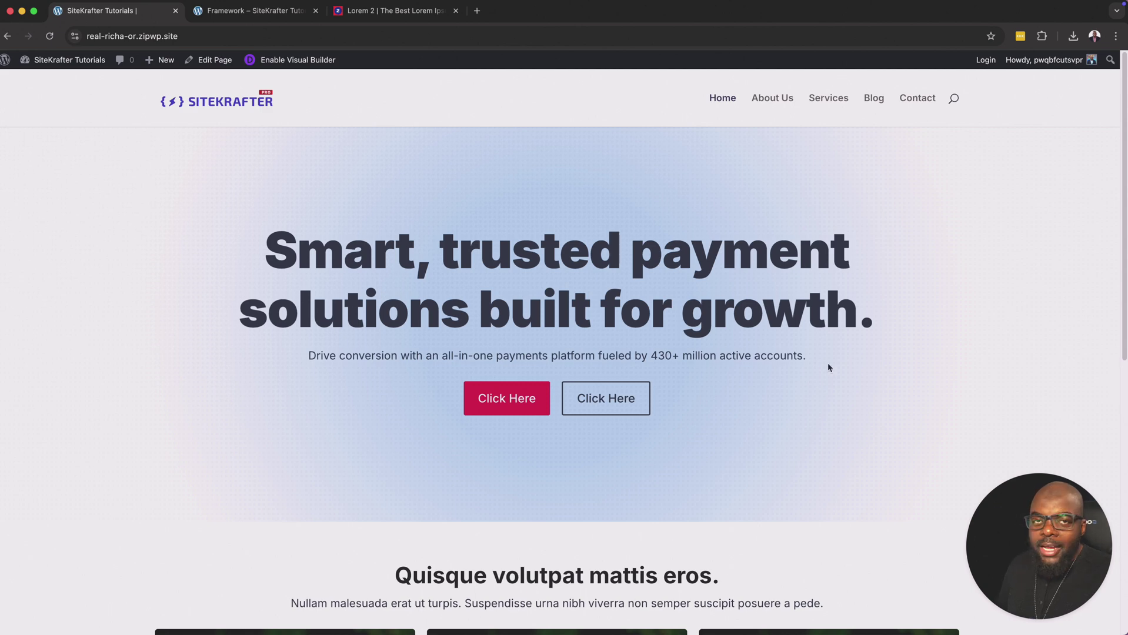
scroll(756, 491, "down", 5)
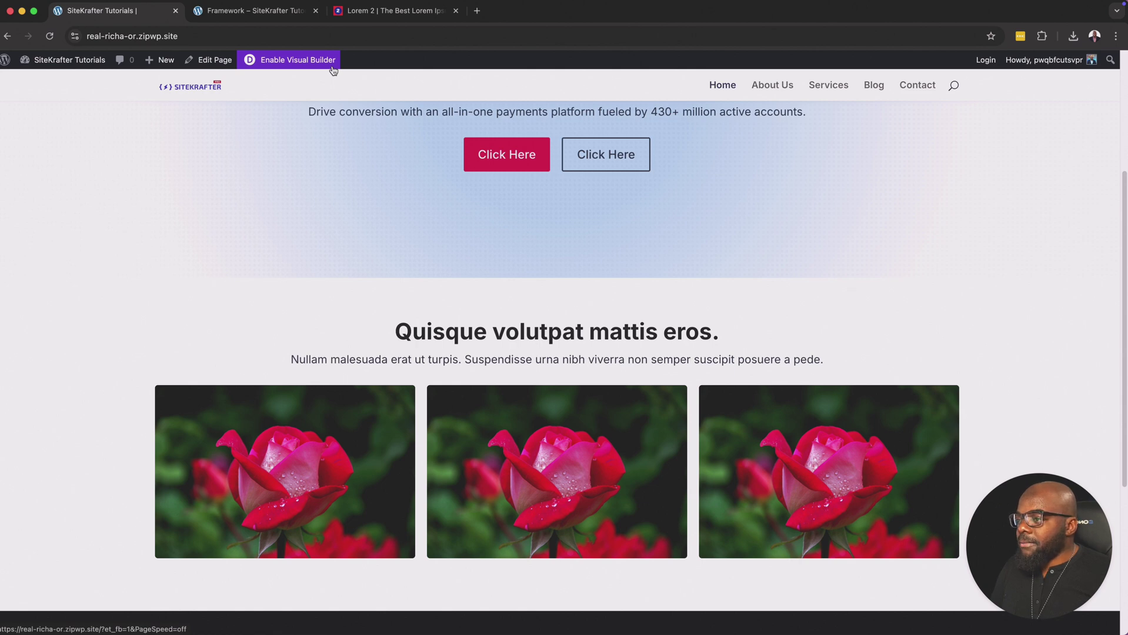
left_click(309, 62)
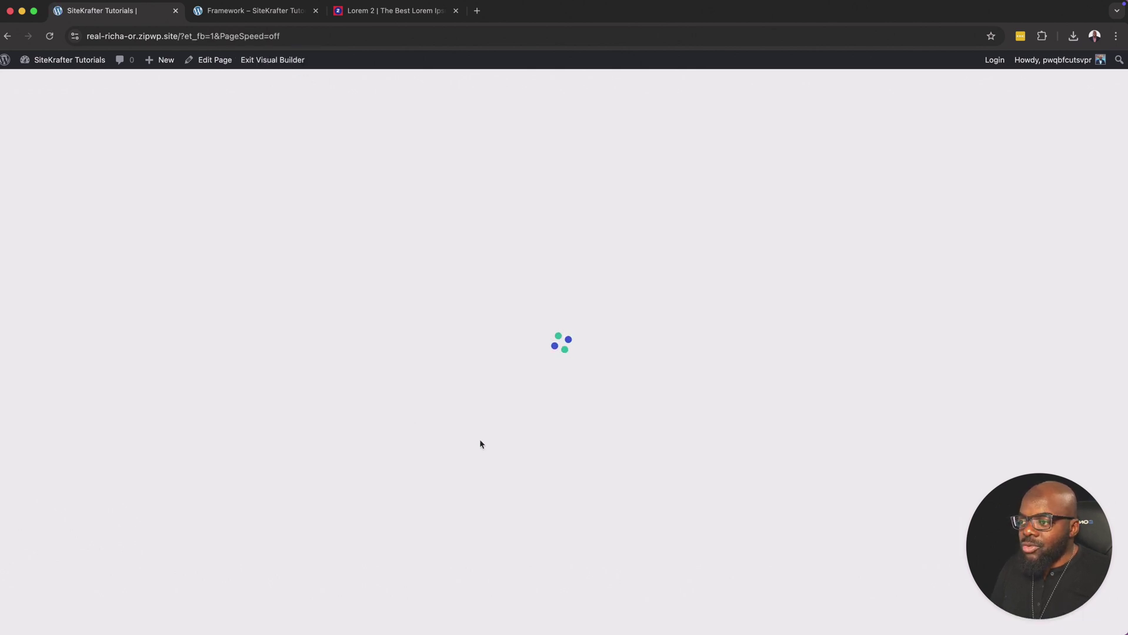
Delete the middle rose image from the row and duplicate the last image twice to make a four-image row
scroll(492, 427, "down", 6)
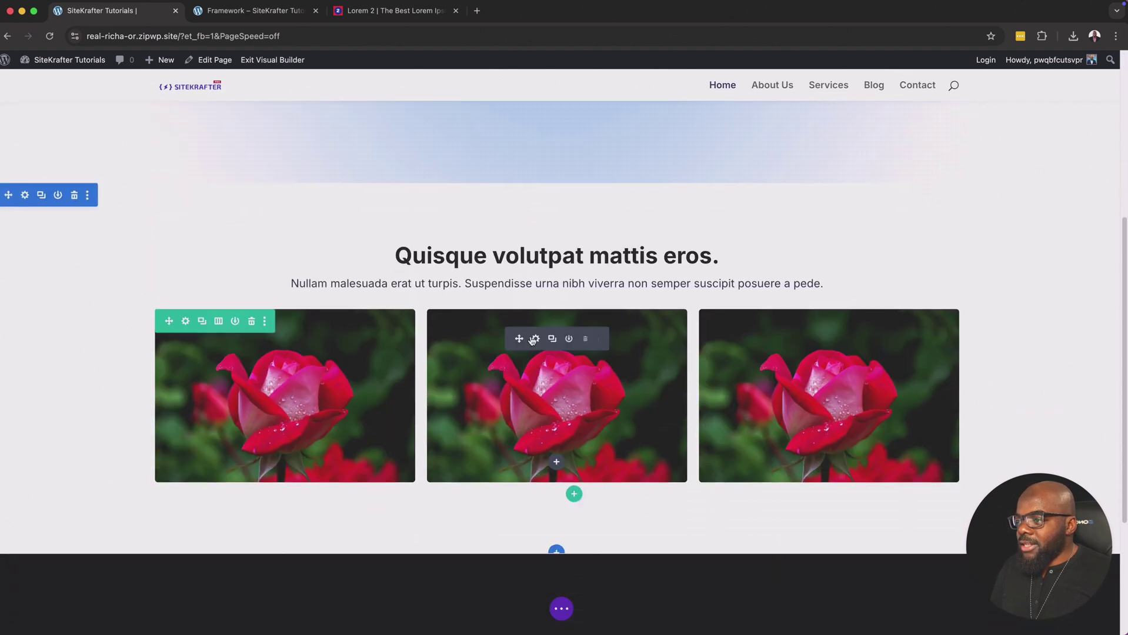
left_click(585, 339)
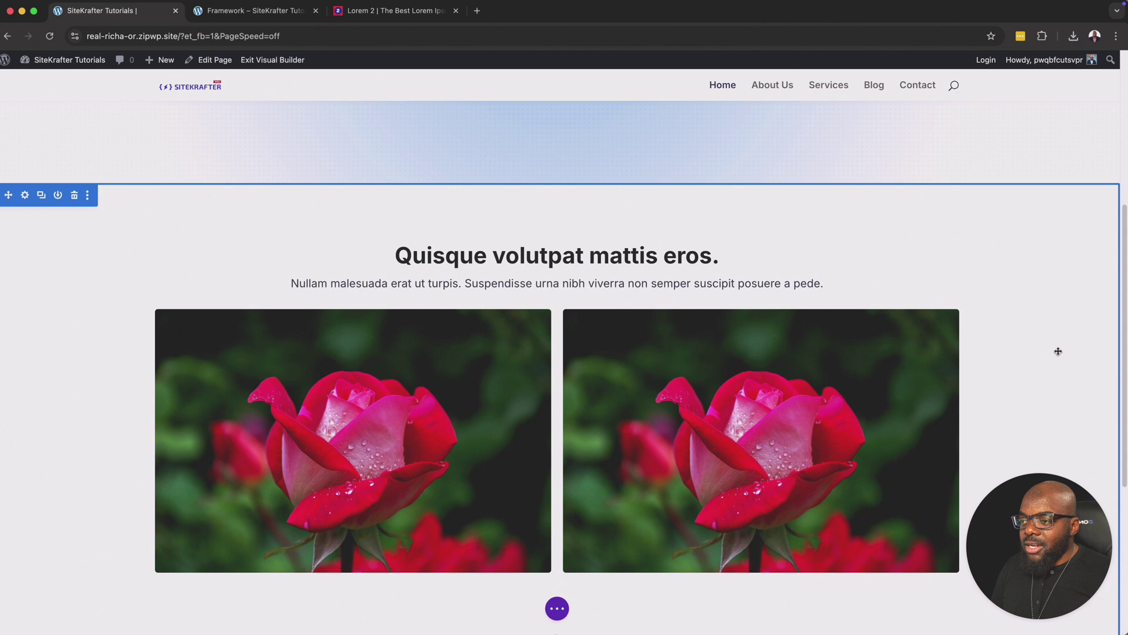
scroll(1058, 352, "down", 1)
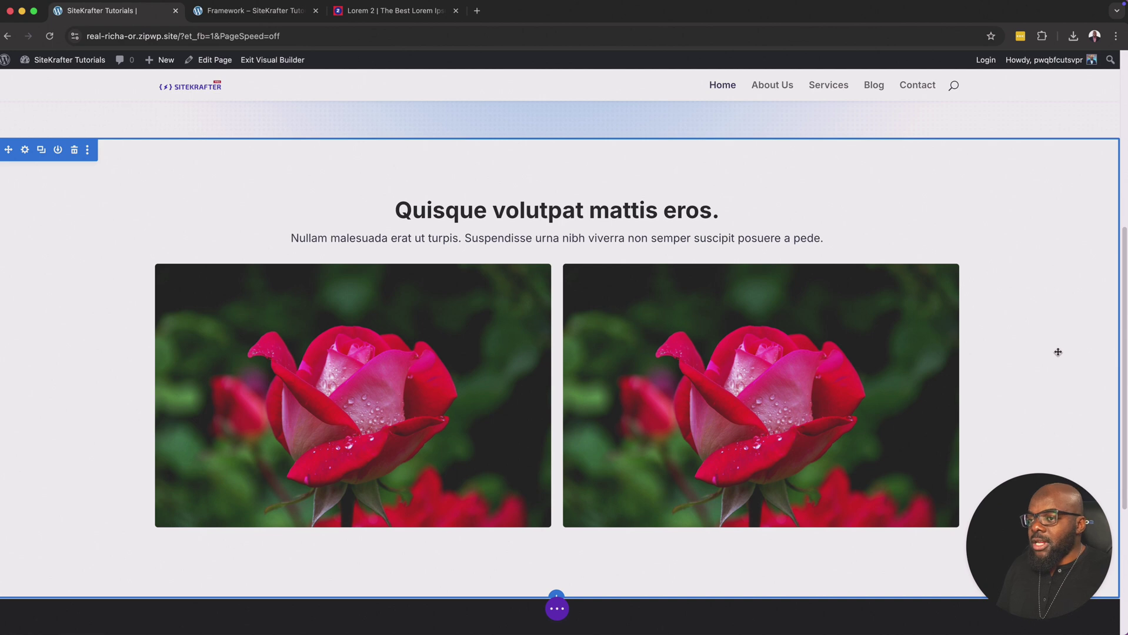
mouse_move(817, 309)
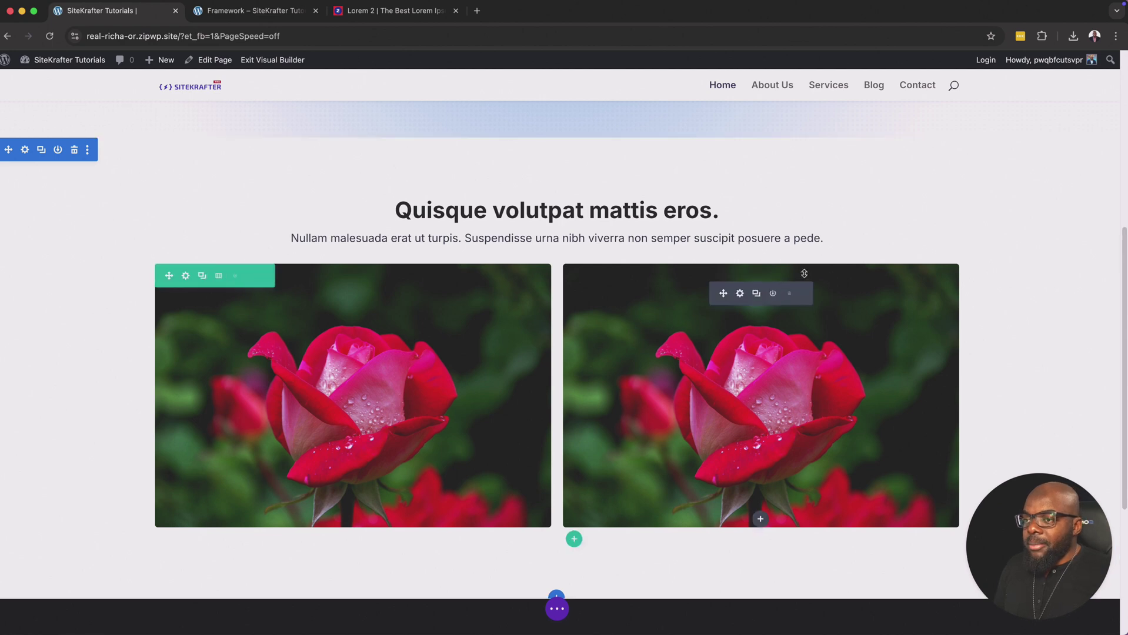
left_click(757, 294)
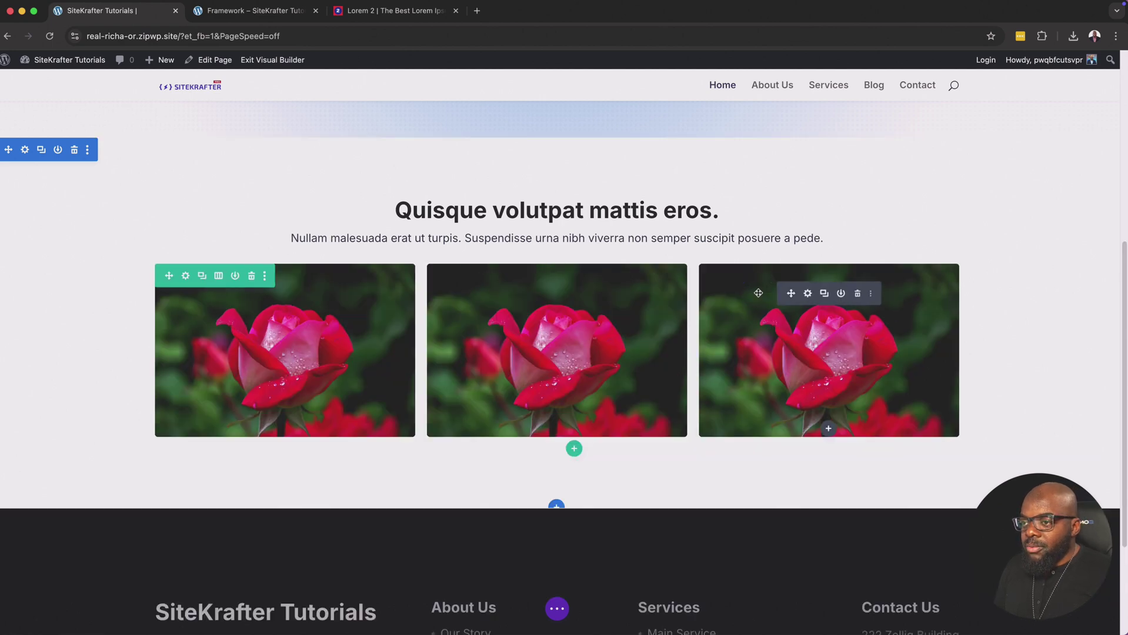
left_click(825, 294)
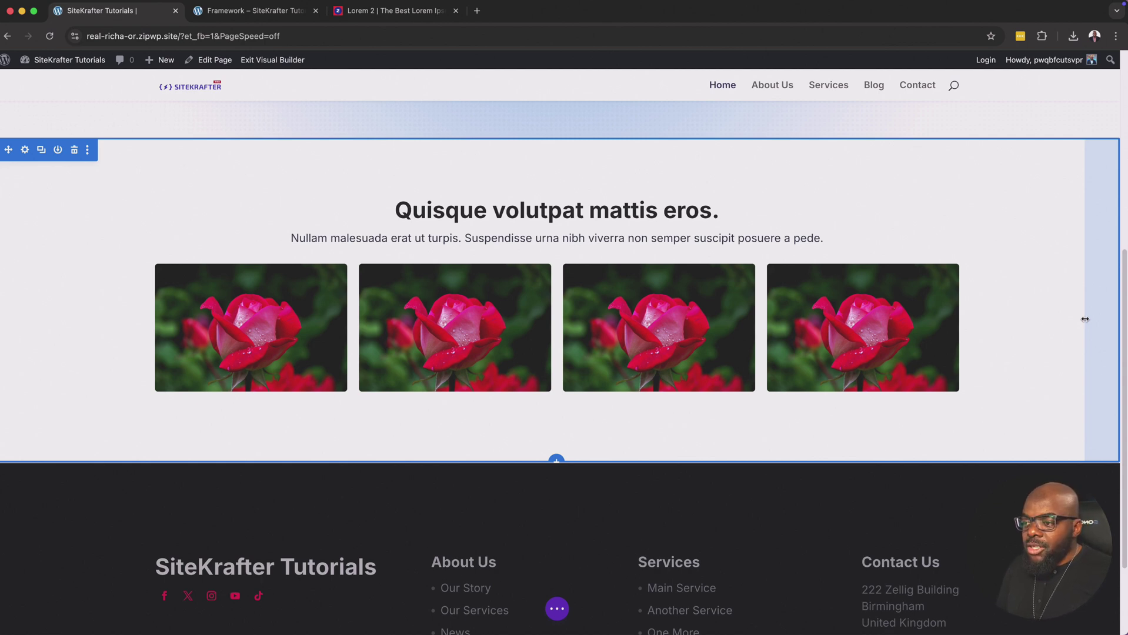
Open the import and export options for the page content
left_click(556, 610)
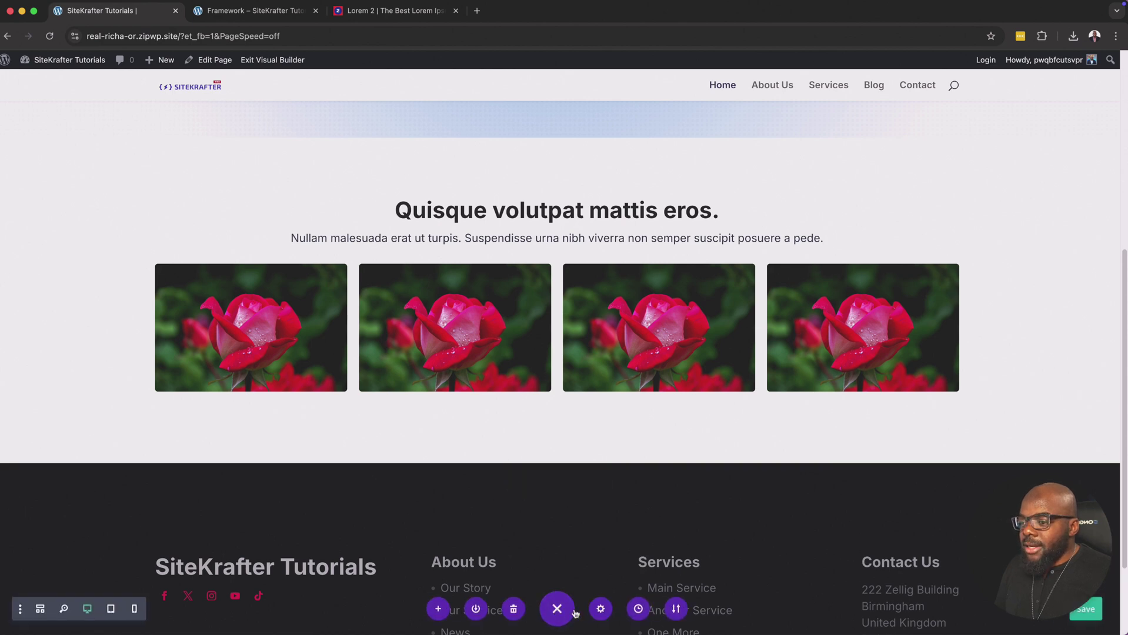
left_click(676, 610)
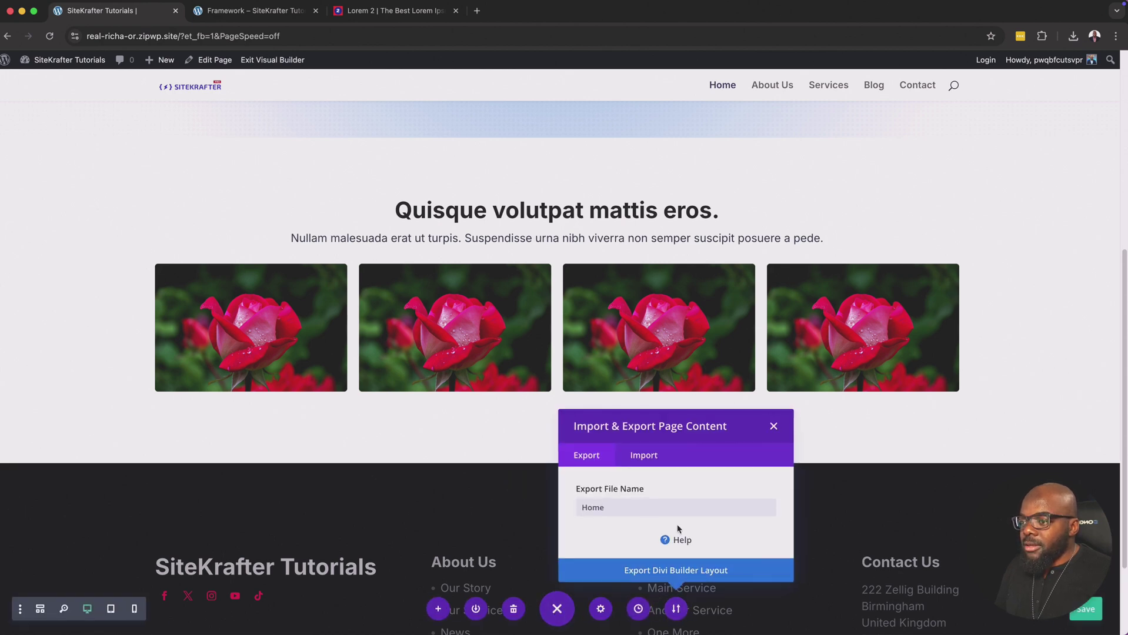